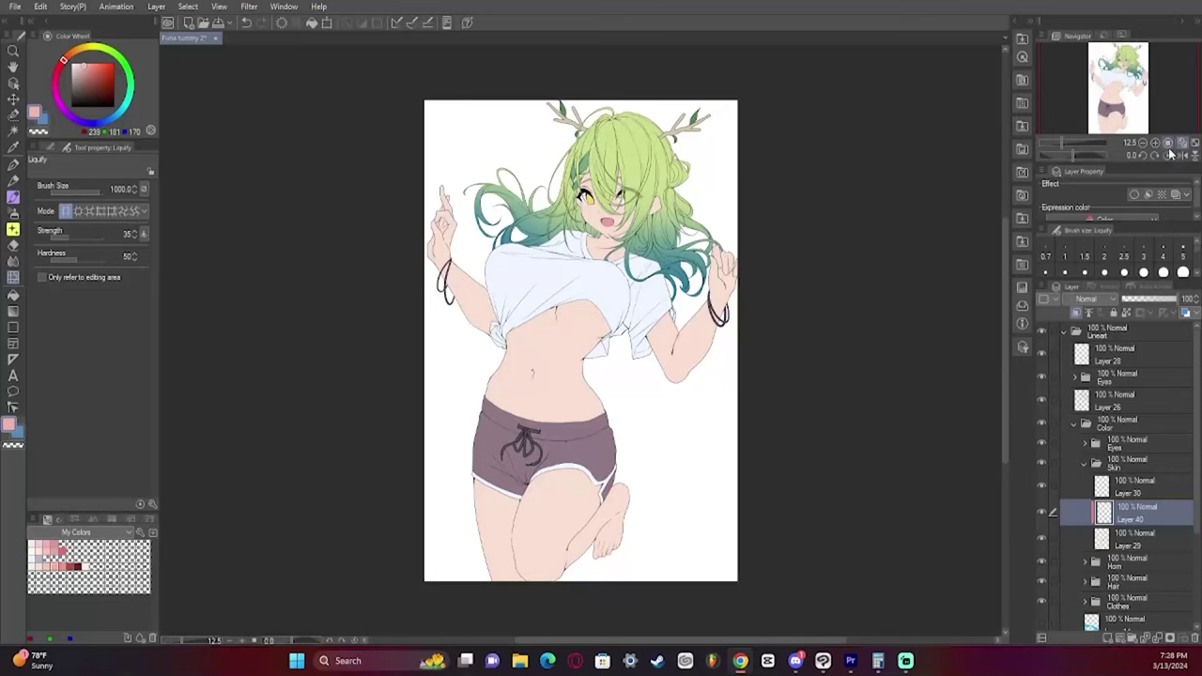
Outline the stomach shadow shape with the G-pen at size 12 and fill it with pink
{"action": "left_click", "coordinate": [1169, 146]}
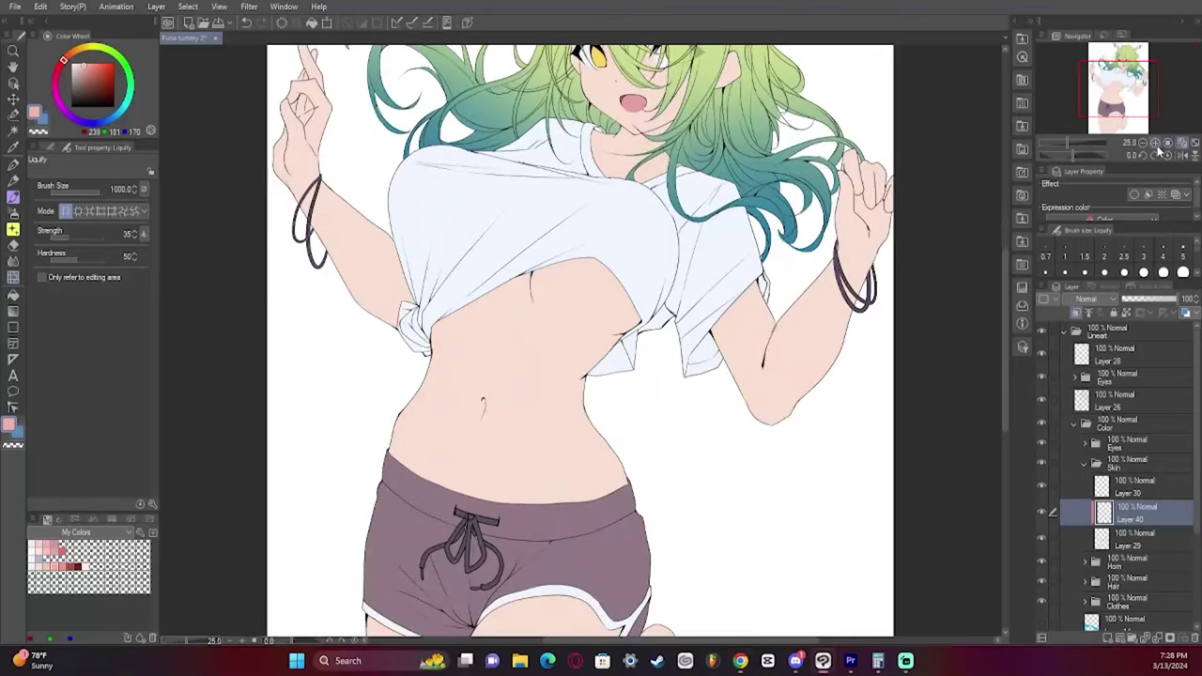
{"action": "key", "text": "p"}
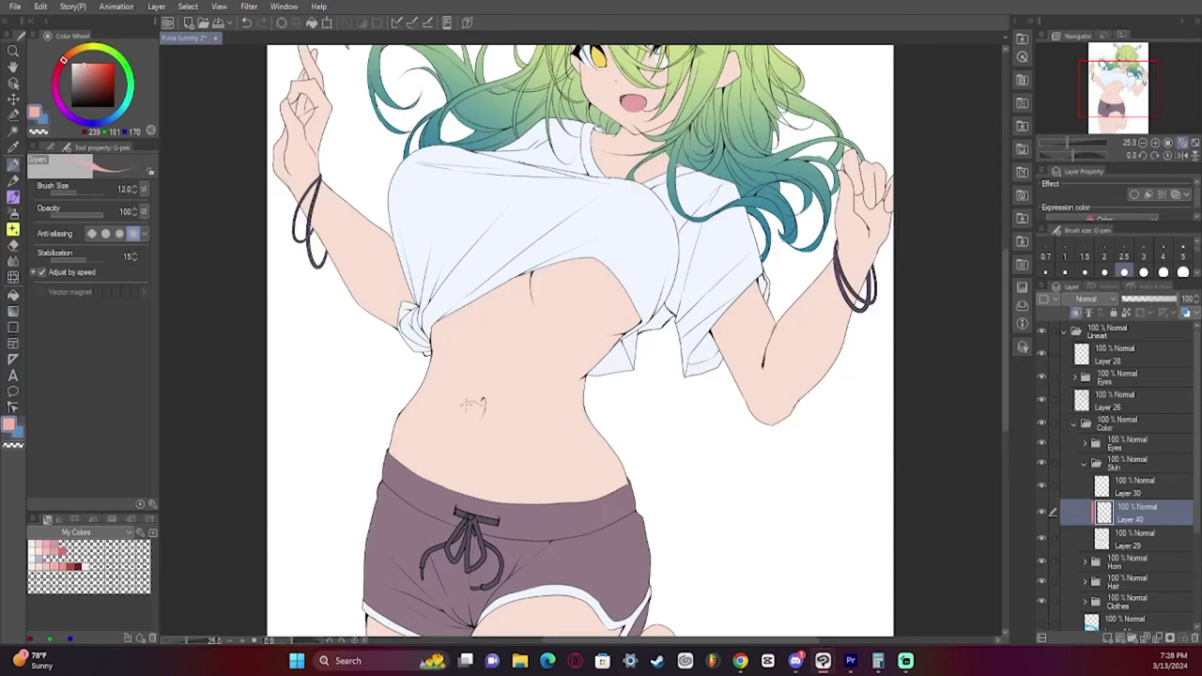
{"action": "left_click_drag", "start_coordinate": [463, 413], "coordinate": [462, 406]}
{"action": "key", "text": "ctrl+z"}
{"action": "key", "text": "ctrl+z"}
{"action": "key", "text": "g"}
{"action": "left_click", "coordinate": [596, 455]}
Paint pink shadows along the shirt hem and chest crease with the G-pen at size 80
{"action": "key", "text": "p"}
{"action": "key", "text": "]"}
{"action": "key", "text": "]"}
{"action": "key", "text": "]"}
{"action": "key", "text": "]"}
{"action": "key", "text": "]"}
{"action": "key", "text": "]"}
{"action": "key", "text": "]"}
{"action": "key", "text": "]"}
{"action": "key", "text": "]"}
{"action": "key", "text": "]"}
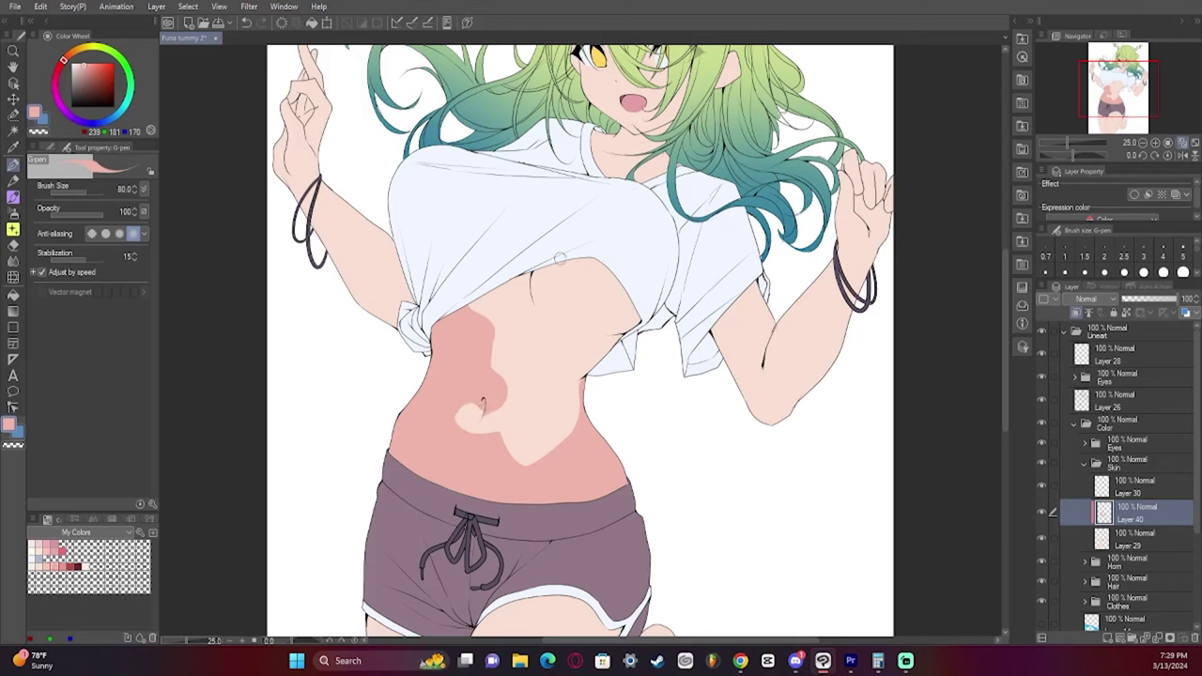
{"action": "left_click_drag", "start_coordinate": [542, 272], "coordinate": [538, 314]}
{"action": "key", "text": "ctrl+z"}
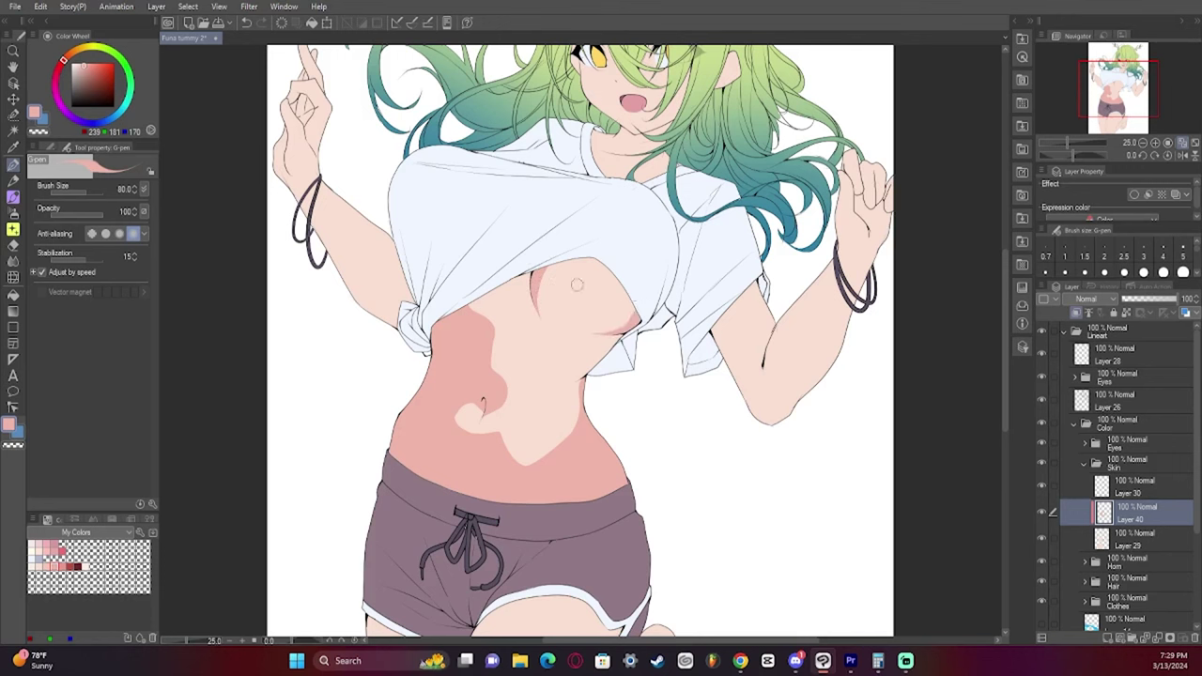
{"action": "left_click_drag", "start_coordinate": [535, 276], "coordinate": [613, 256]}
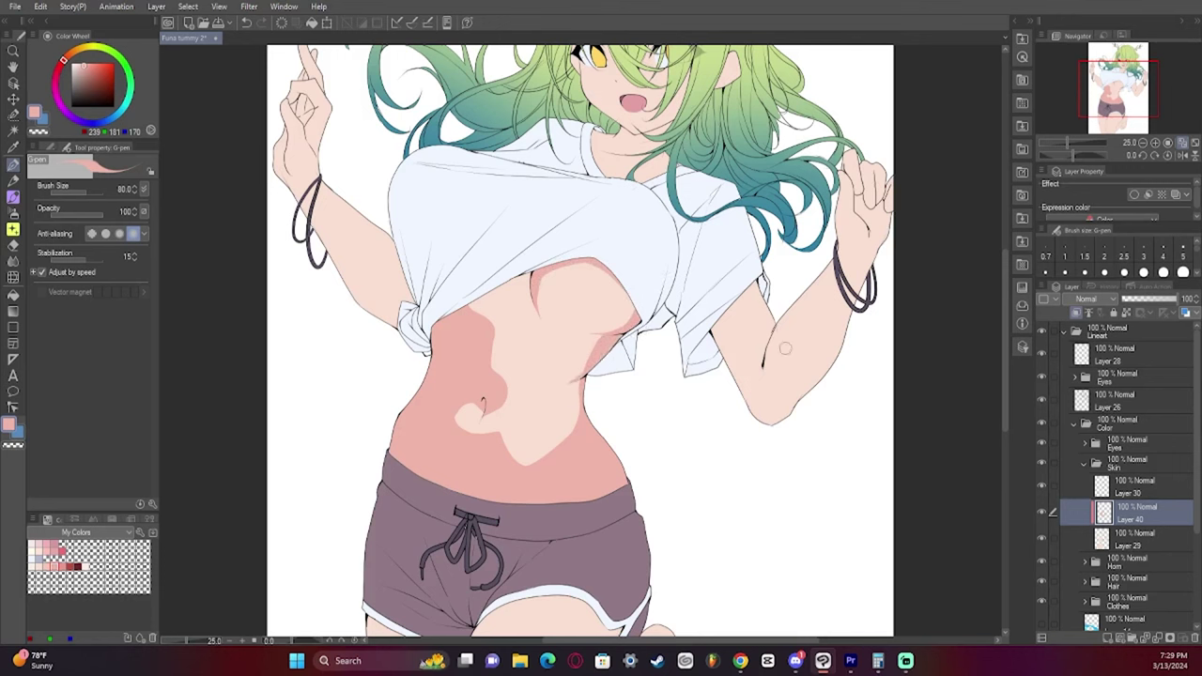
Outline a small shadow patch on the upper abdomen below the chest crease and fill it with the same pink
{"action": "left_click_drag", "start_coordinate": [512, 301], "coordinate": [533, 355]}
{"action": "key", "text": "g"}
{"action": "left_click", "coordinate": [524, 336]}
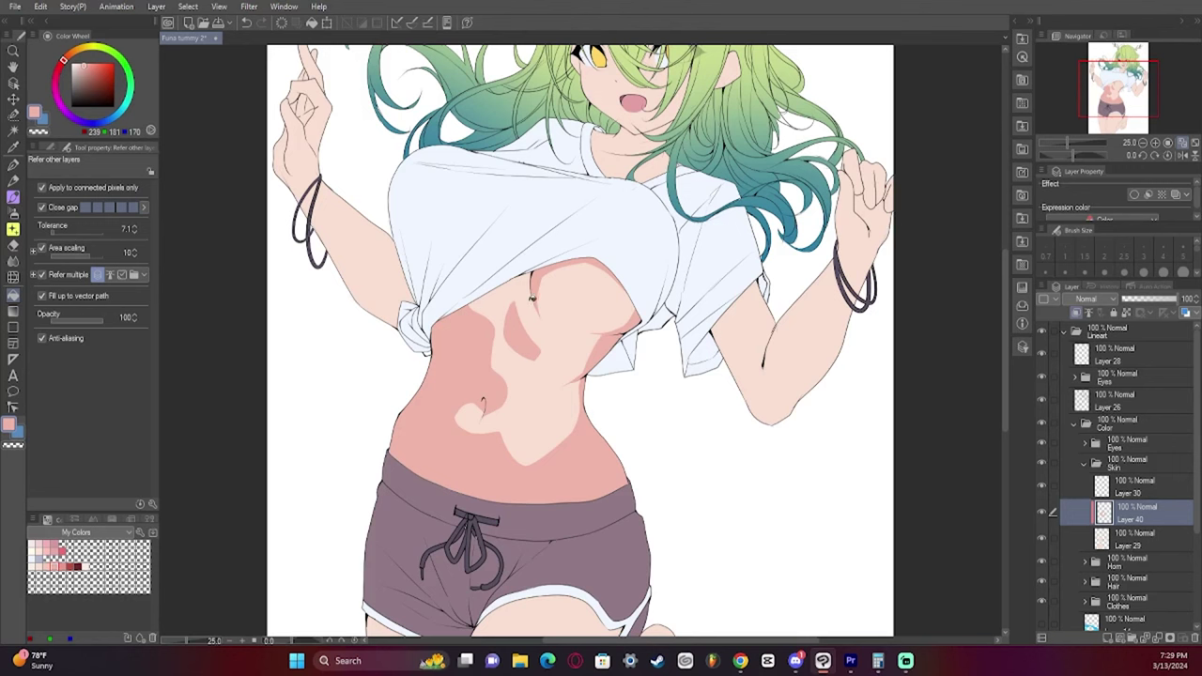
{"action": "key", "text": "p"}
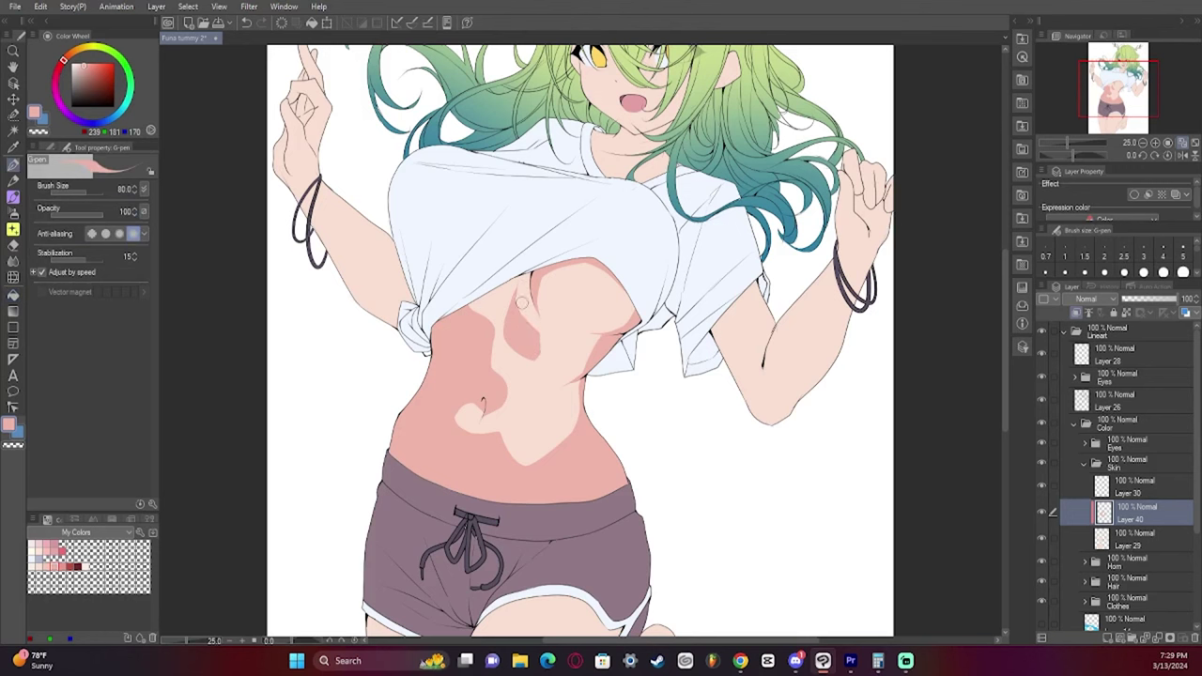
Soften the edges of the midriff shadows with the Blur tool at size 100
{"action": "key", "text": "j"}
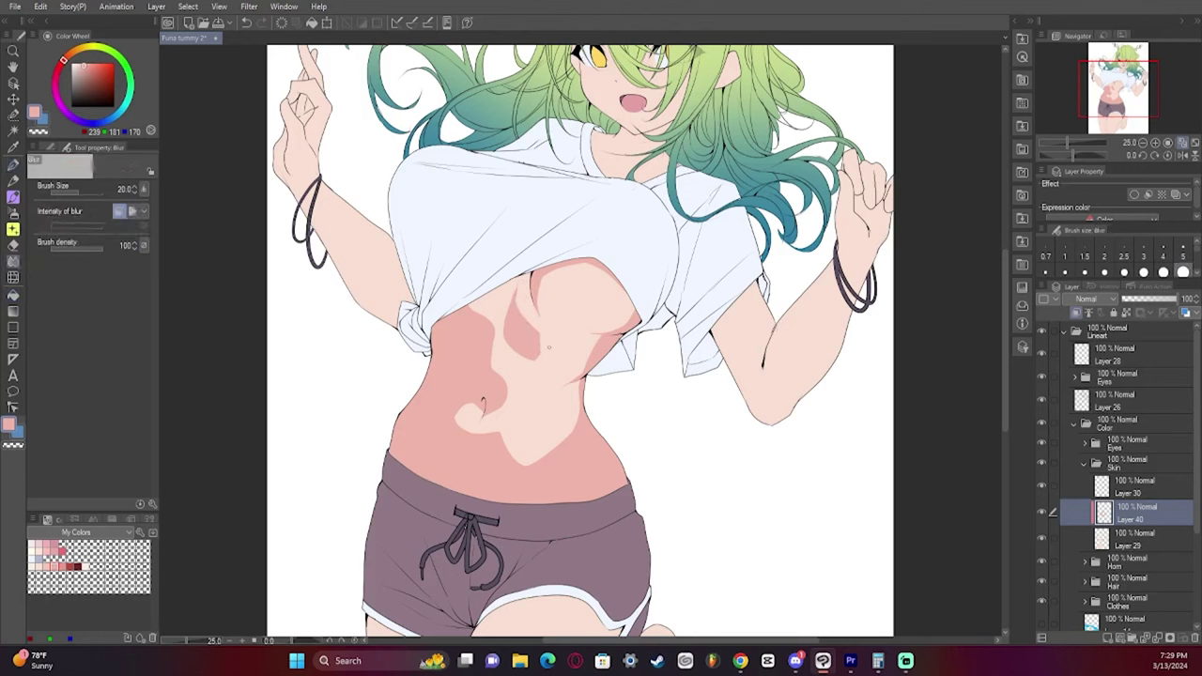
{"action": "key", "text": "bracketright"}
{"action": "key", "text": "bracketright"}
{"action": "key", "text": "bracketright"}
{"action": "key", "text": "bracketright"}
{"action": "key", "text": "bracketright"}
{"action": "key", "text": "bracketright"}
{"action": "key", "text": "bracketright"}
{"action": "key", "text": "bracketright"}
{"action": "mouse_move", "coordinate": [542, 352]}
{"action": "left_mouse_down"}
{"action": "mouse_move", "coordinate": [531, 313]}
{"action": "mouse_move", "coordinate": [540, 363]}
{"action": "mouse_move", "coordinate": [503, 310]}
{"action": "mouse_move", "coordinate": [531, 313]}
{"action": "mouse_move", "coordinate": [531, 373]}
{"action": "left_mouse_up"}
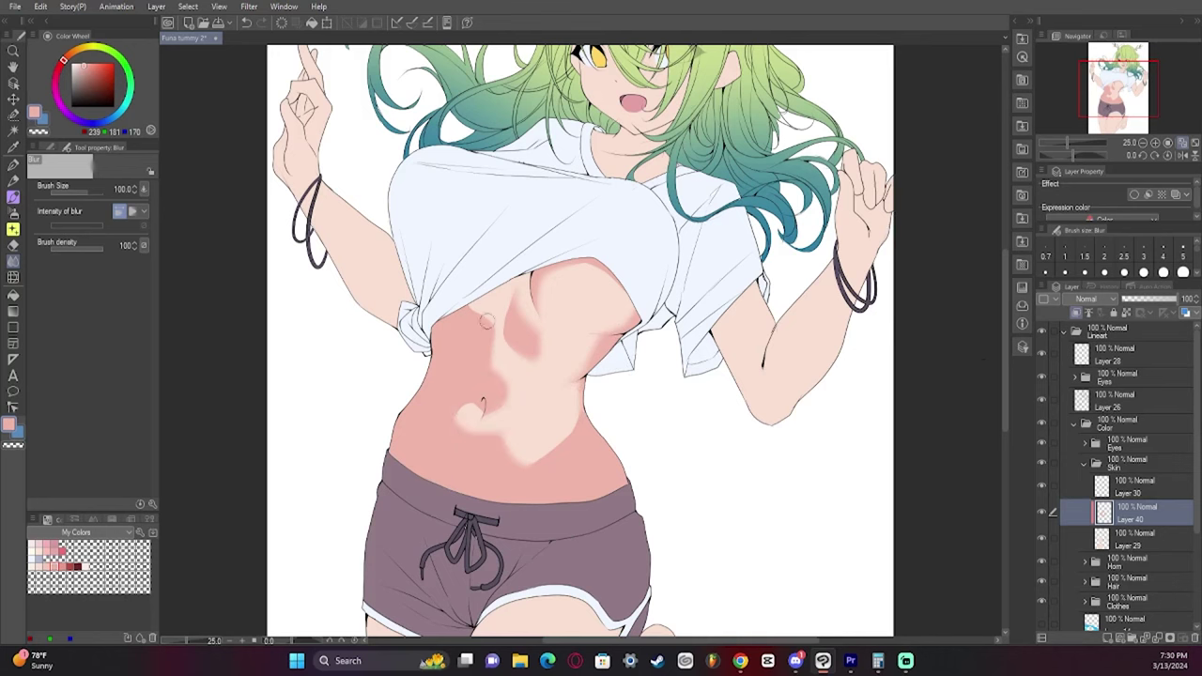
Flip the canvas view horizontally and lighten the upper-abdomen shadow using the transparent Soft airbrush at size 600
{"action": "key", "text": "b"}
{"action": "left_click", "coordinate": [1182, 156]}
{"action": "key", "text": "b"}
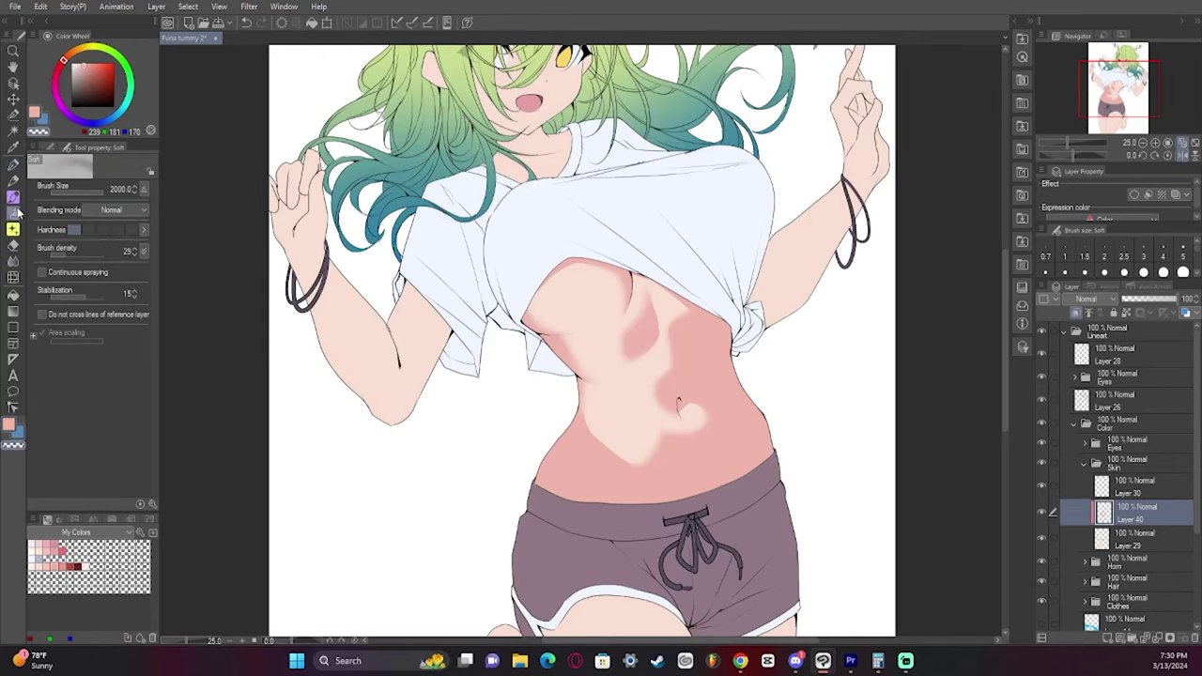
{"action": "key", "text": "["}
{"action": "key", "text": "["}
{"action": "key", "text": "["}
{"action": "key", "text": "["}
{"action": "key", "text": "["}
{"action": "key", "text": "["}
{"action": "key", "text": "["}
{"action": "mouse_move", "coordinate": [623, 365]}
{"action": "left_mouse_down"}
{"action": "mouse_move", "coordinate": [645, 289]}
{"action": "mouse_move", "coordinate": [604, 354]}
{"action": "mouse_move", "coordinate": [634, 309]}
{"action": "mouse_move", "coordinate": [573, 316]}
{"action": "mouse_move", "coordinate": [585, 361]}
{"action": "mouse_move", "coordinate": [620, 321]}
{"action": "left_mouse_up"}
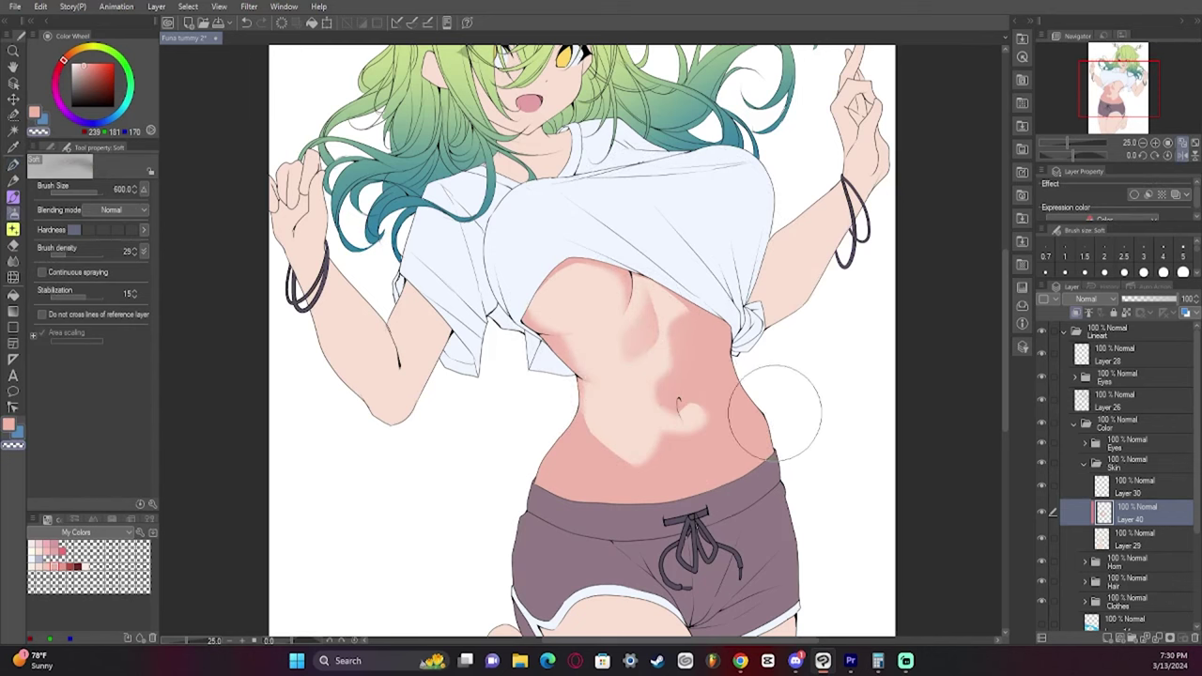
Select the waist edge on the untied-shirt side, fade its shadow with the transparent Soft airbrush, deselect, and blur the edge
{"action": "key", "text": "m"}
{"action": "mouse_move", "coordinate": [542, 505]}
{"action": "left_mouse_down"}
{"action": "mouse_move", "coordinate": [571, 398]}
{"action": "mouse_move", "coordinate": [595, 394]}
{"action": "mouse_move", "coordinate": [607, 416]}
{"action": "left_mouse_up"}
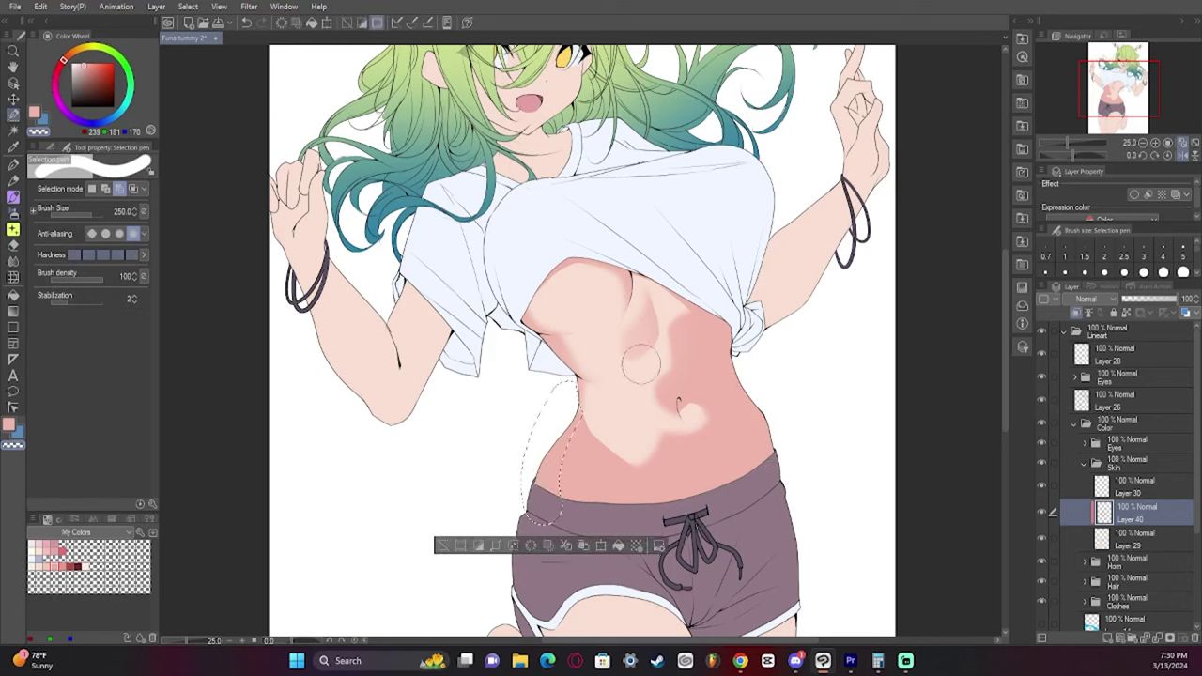
{"action": "key", "text": "b"}
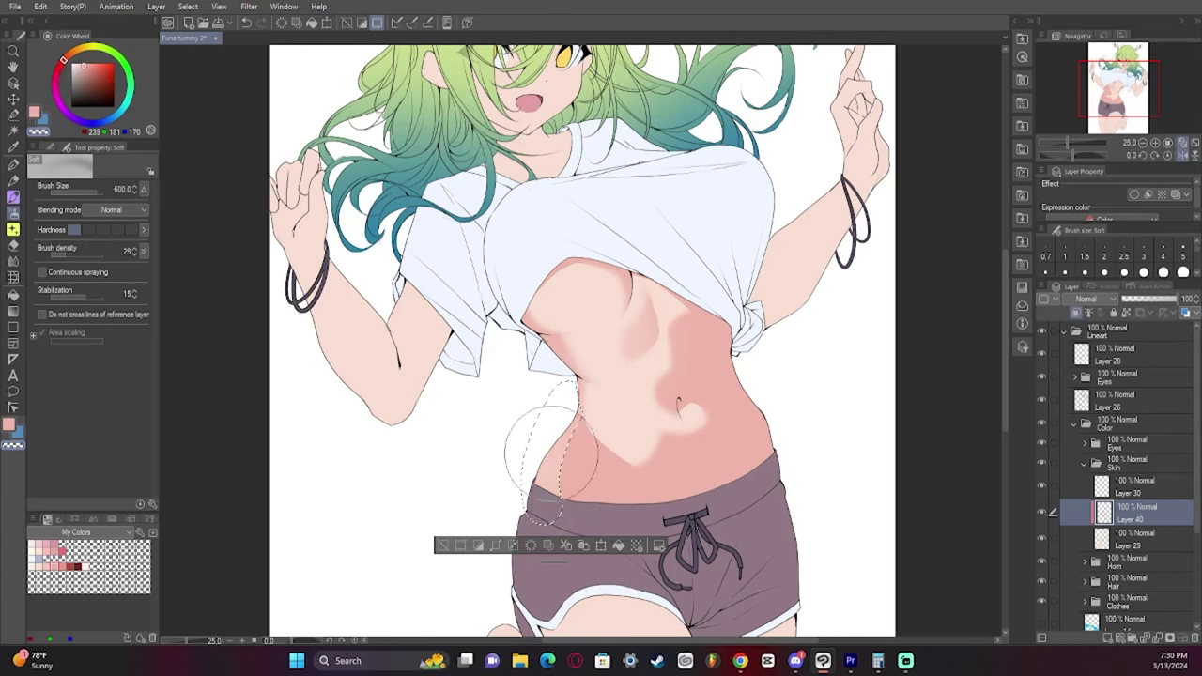
{"action": "key", "text": "ctrl+d"}
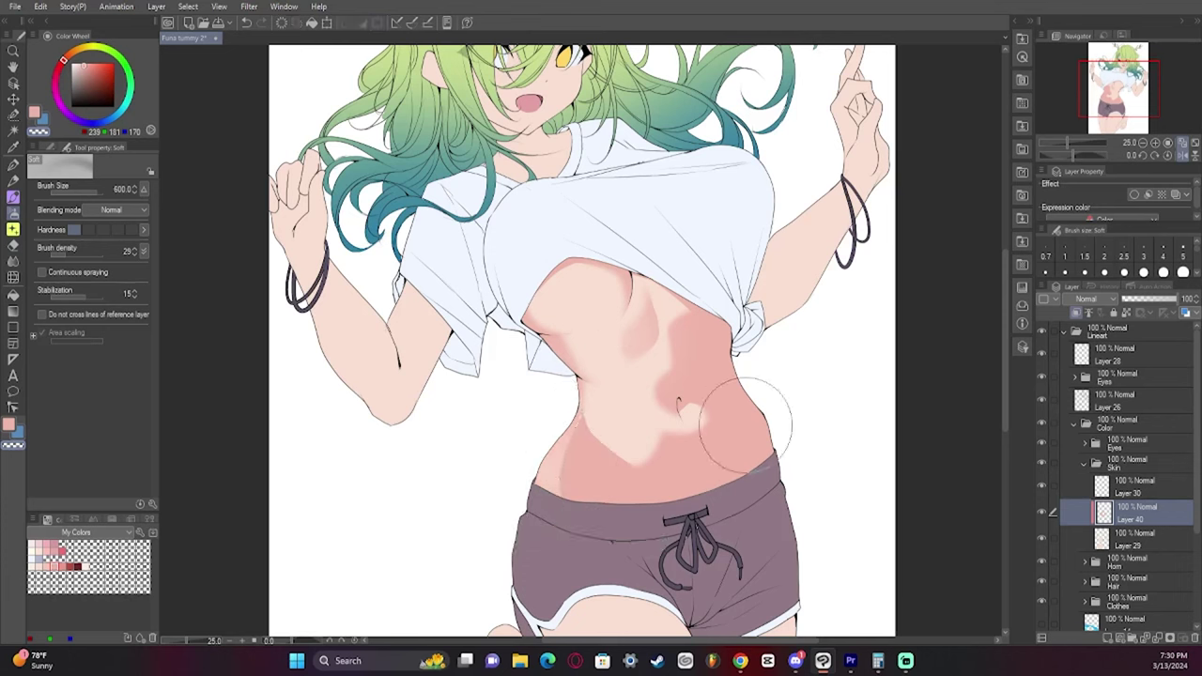
{"action": "key", "text": "j"}
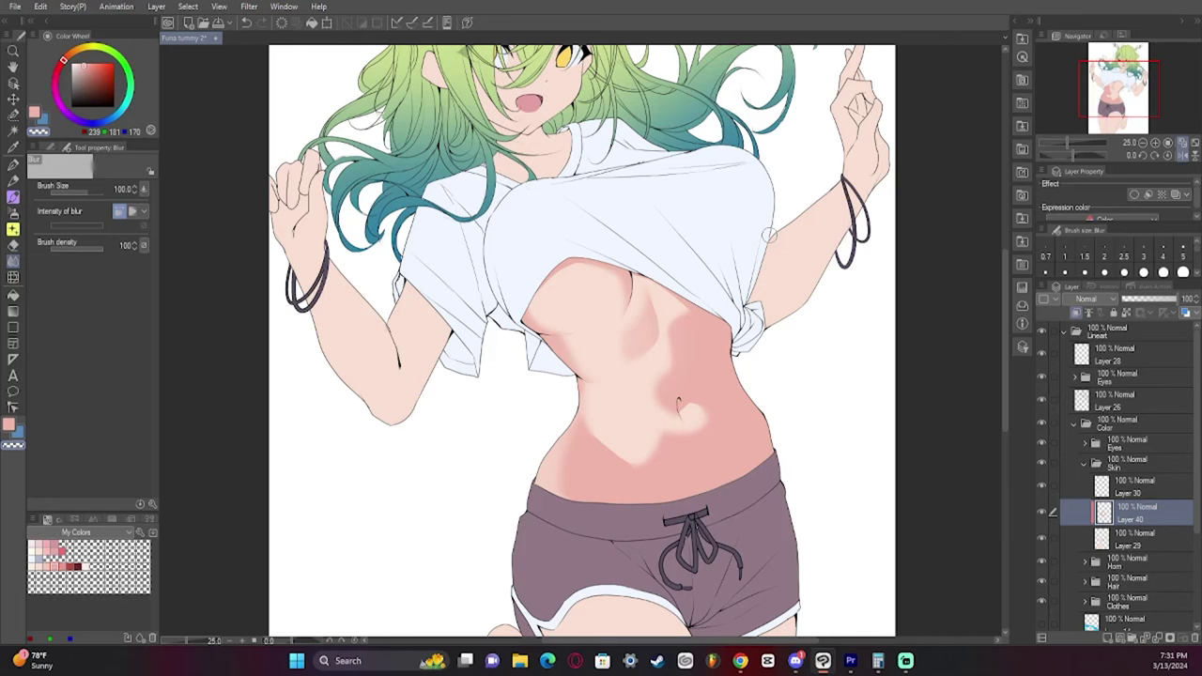
Unflip the view, select the hip edge below the shirt knot with the Selection pen at size 100, and fade and blur its shadow
{"action": "left_click", "coordinate": [1169, 155]}
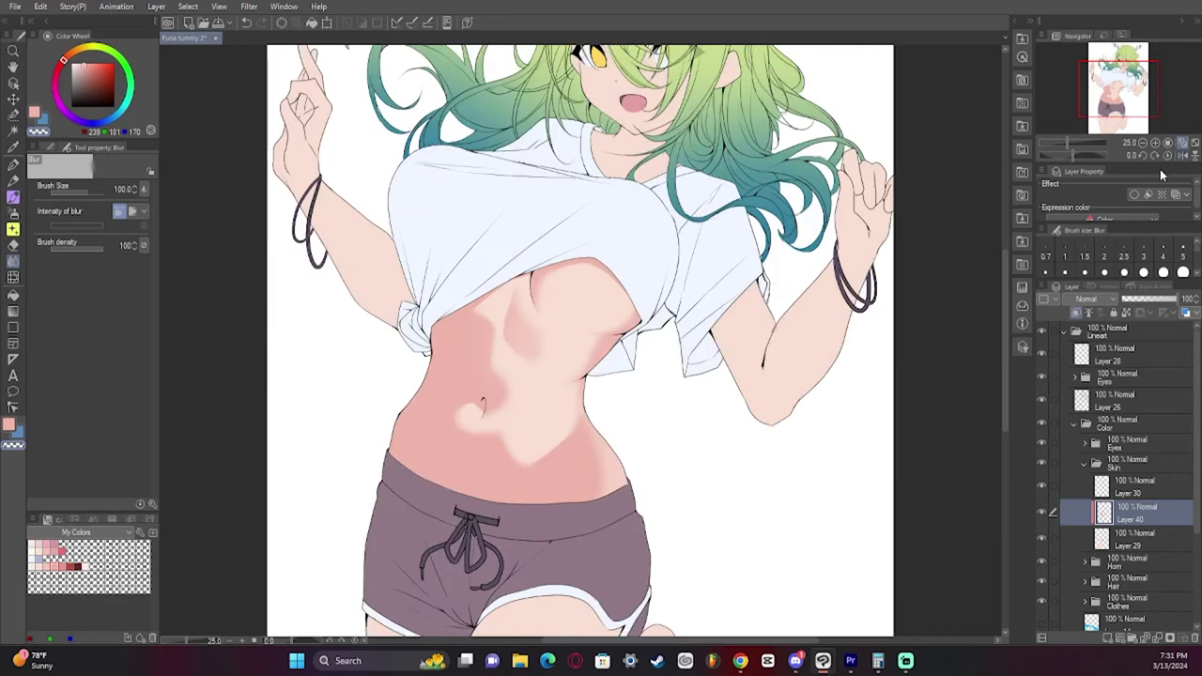
{"action": "key", "text": "m"}
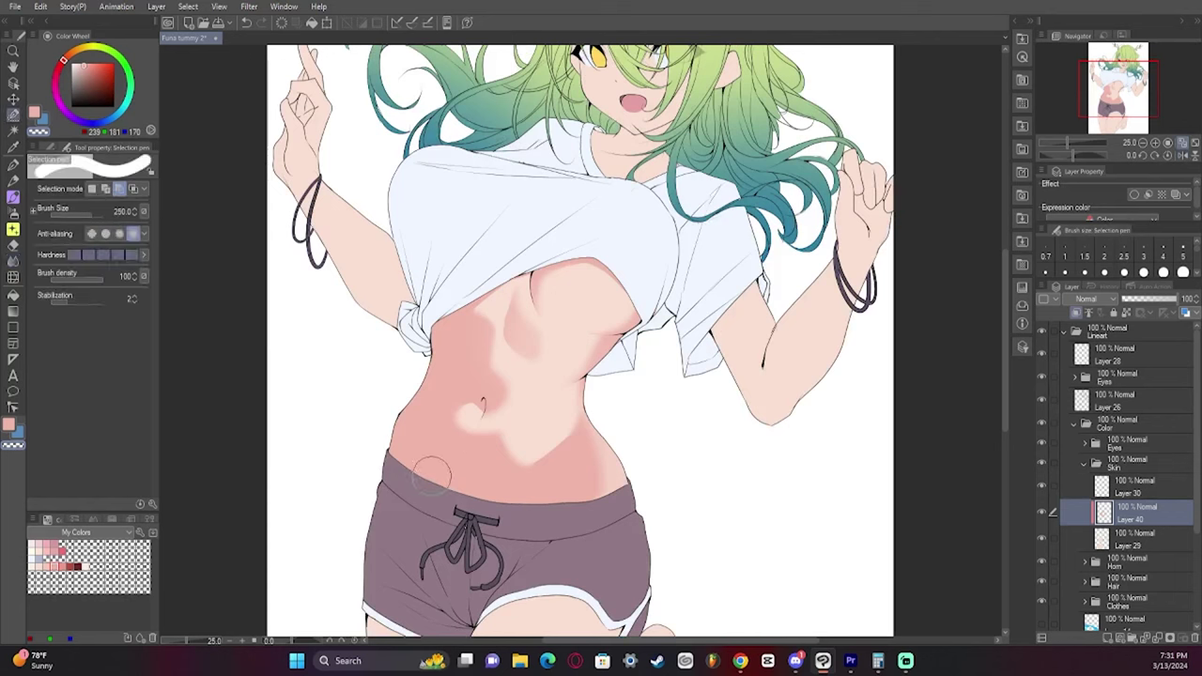
{"action": "key", "text": "bracketleft"}
{"action": "key", "text": "bracketleft"}
{"action": "key", "text": "bracketleft"}
{"action": "mouse_move", "coordinate": [439, 489]}
{"action": "left_mouse_down"}
{"action": "mouse_move", "coordinate": [417, 443]}
{"action": "mouse_move", "coordinate": [403, 481]}
{"action": "mouse_move", "coordinate": [427, 413]}
{"action": "left_mouse_up"}
{"action": "key", "text": "j"}
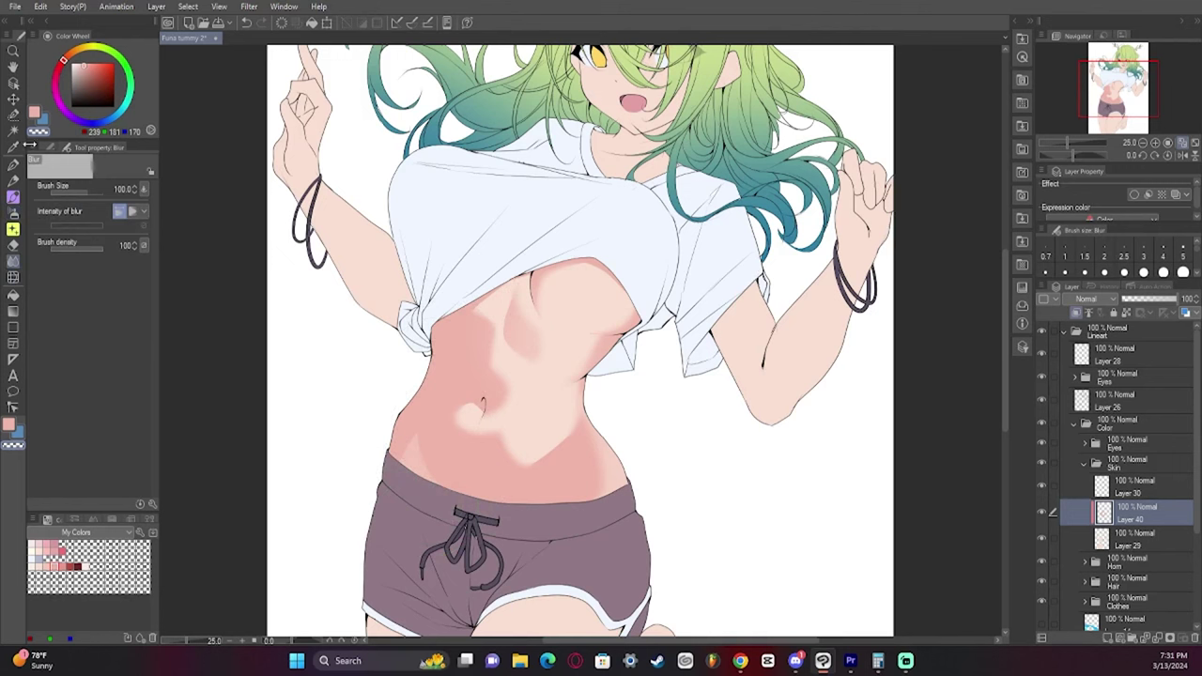
Select the waist edge directly below the shirt knot, fade its shadow with the transparent Soft airbrush, deselect, and blur the transition
{"action": "key", "text": "m"}
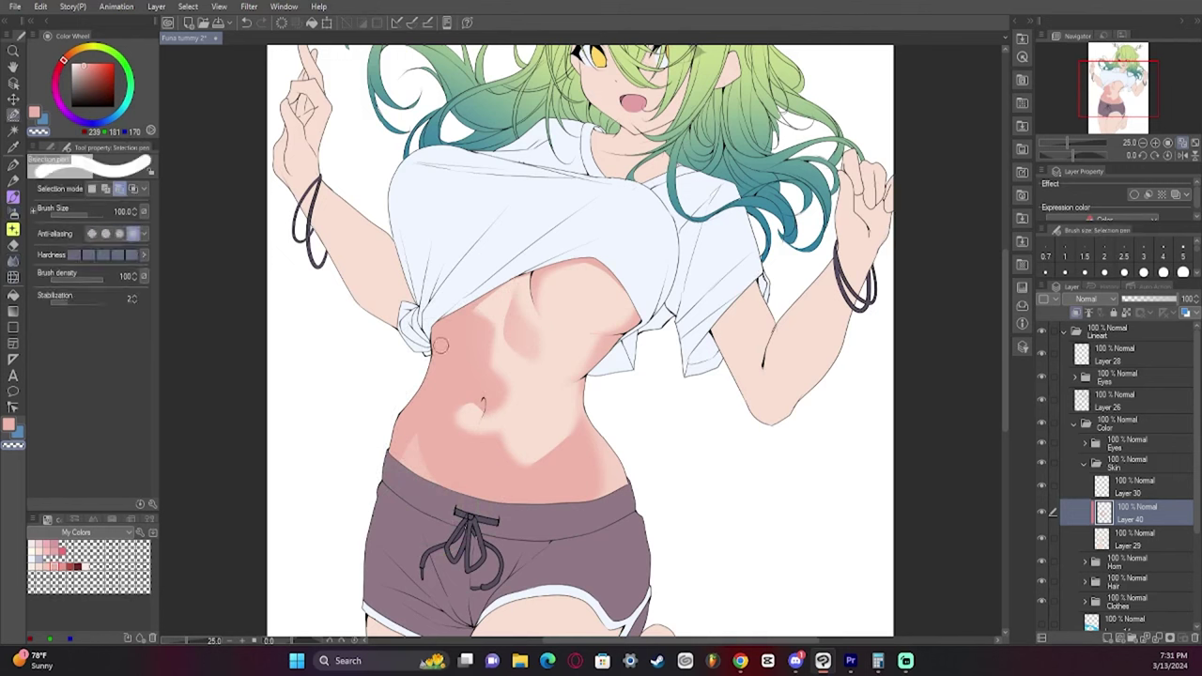
{"action": "mouse_move", "coordinate": [439, 336]}
{"action": "left_mouse_down"}
{"action": "mouse_move", "coordinate": [444, 369]}
{"action": "mouse_move", "coordinate": [445, 334]}
{"action": "left_mouse_up"}
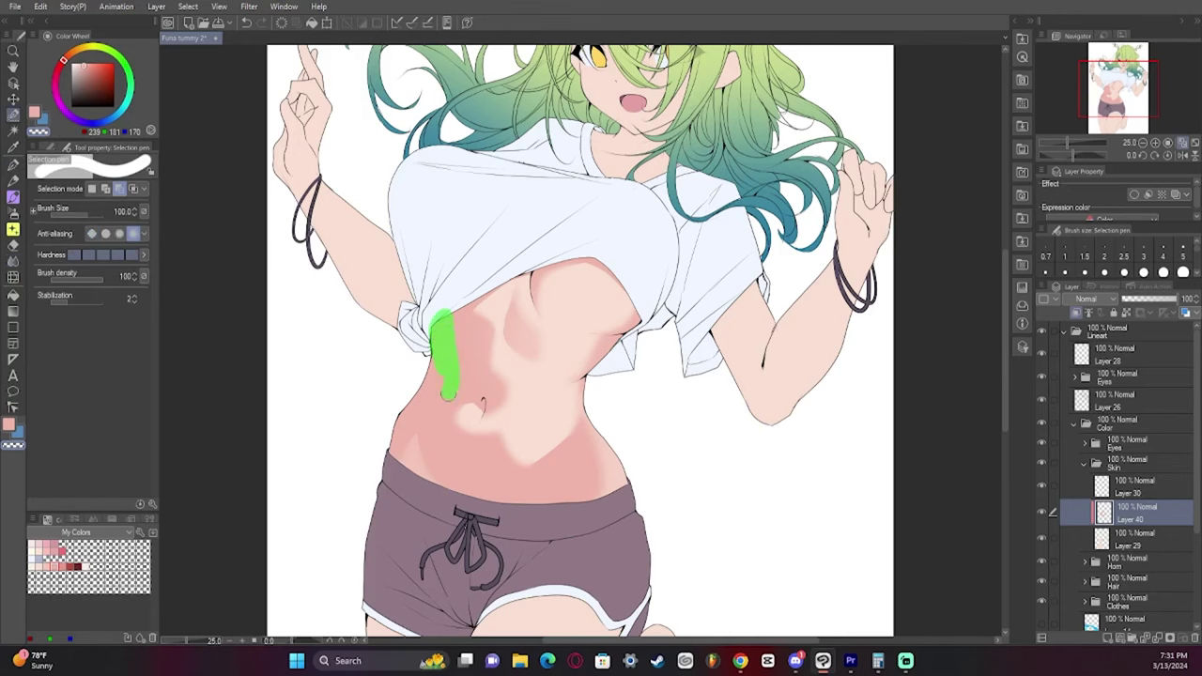
{"action": "left_click_drag", "start_coordinate": [432, 439], "coordinate": [444, 302]}
{"action": "key", "text": "b"}
{"action": "key", "text": "ctrl+d"}
{"action": "key", "text": "j"}
{"action": "key", "text": "p"}
{"action": "key", "text": "c"}
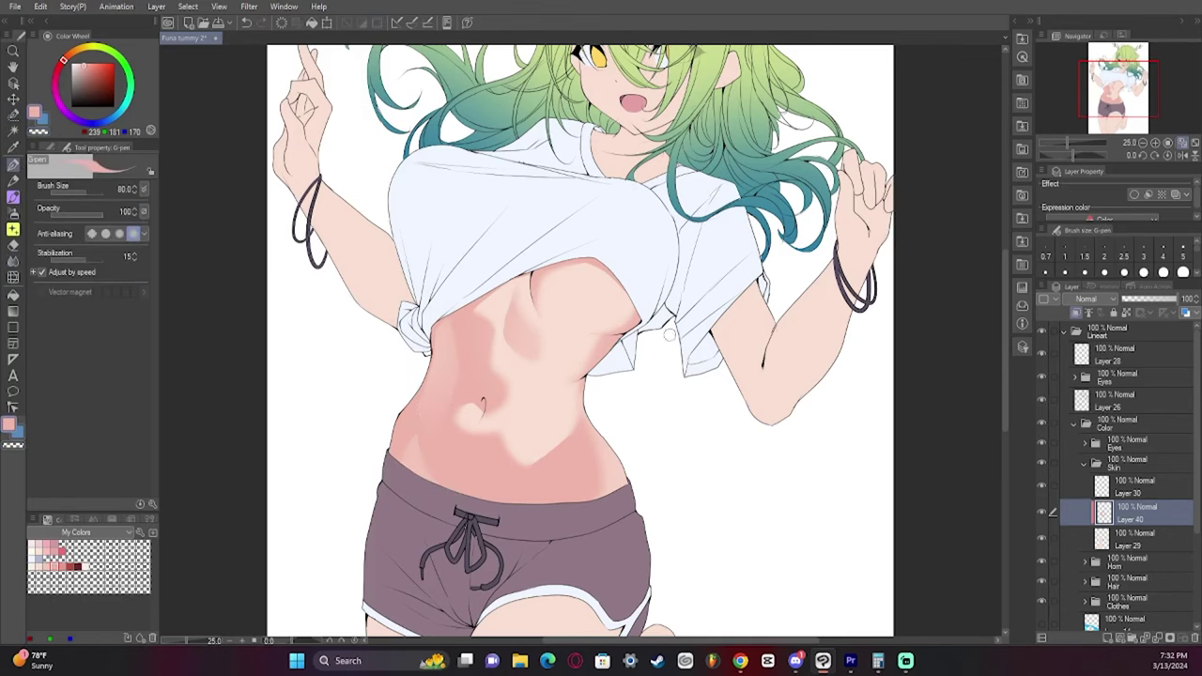
{"action": "key", "text": "j"}
Flip the whole-figure view horizontally and blur the hip shadow just above the shorts' waistband
{"action": "left_click", "coordinate": [1144, 144]}
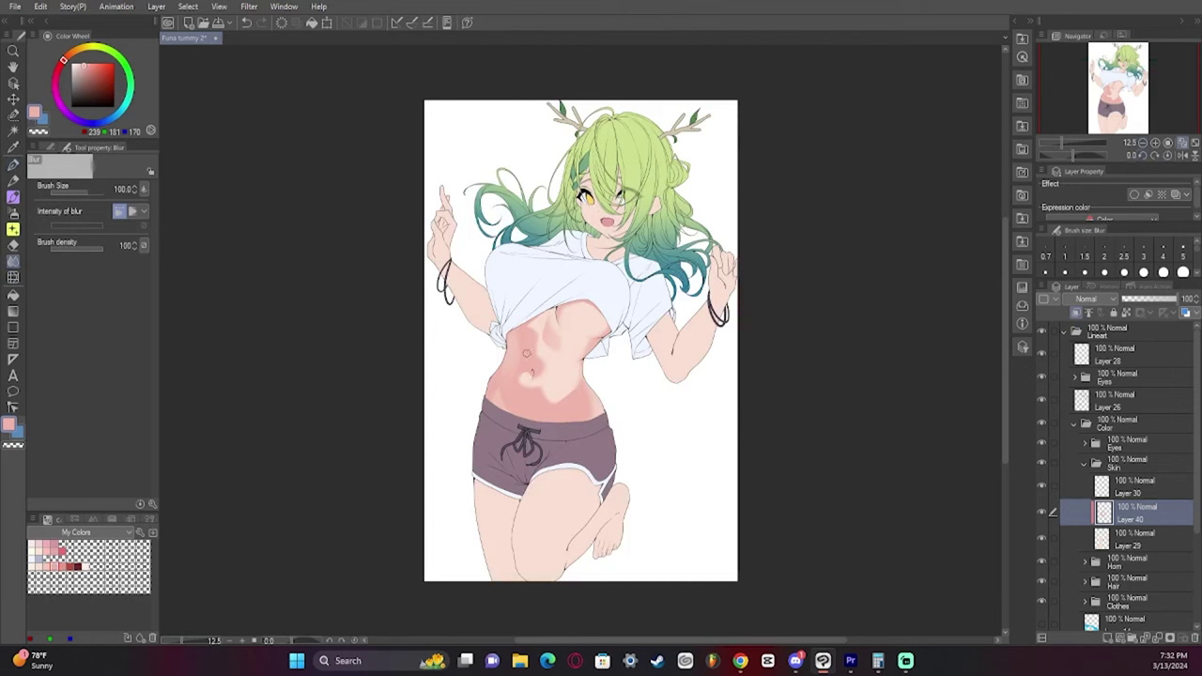
{"action": "left_click", "coordinate": [1174, 157]}
{"action": "left_click", "coordinate": [1175, 157]}
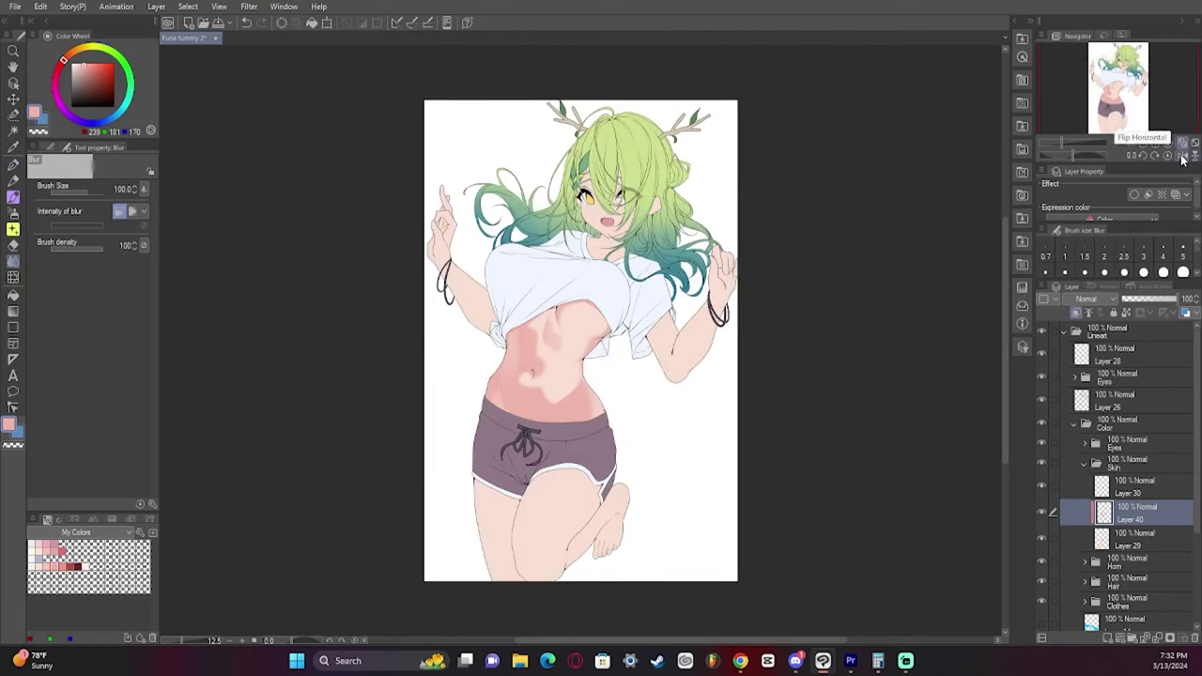
{"action": "left_click", "coordinate": [1181, 156]}
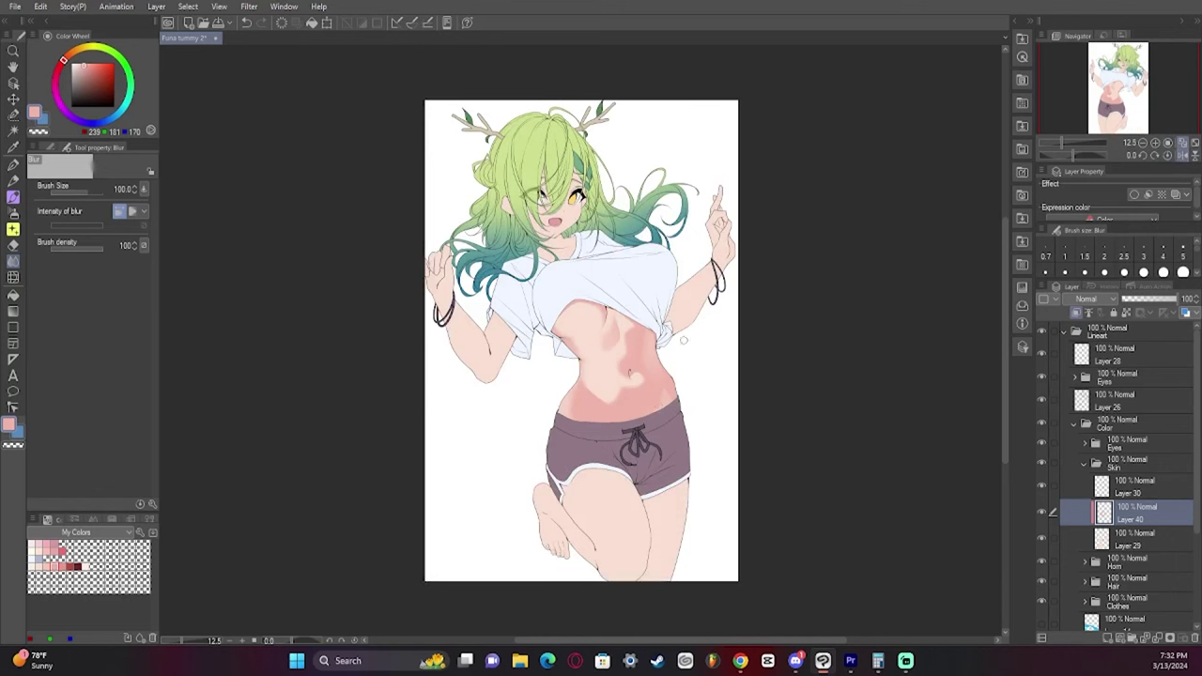
{"action": "left_click_drag", "start_coordinate": [575, 414], "coordinate": [567, 414]}
{"action": "key", "text": "p"}
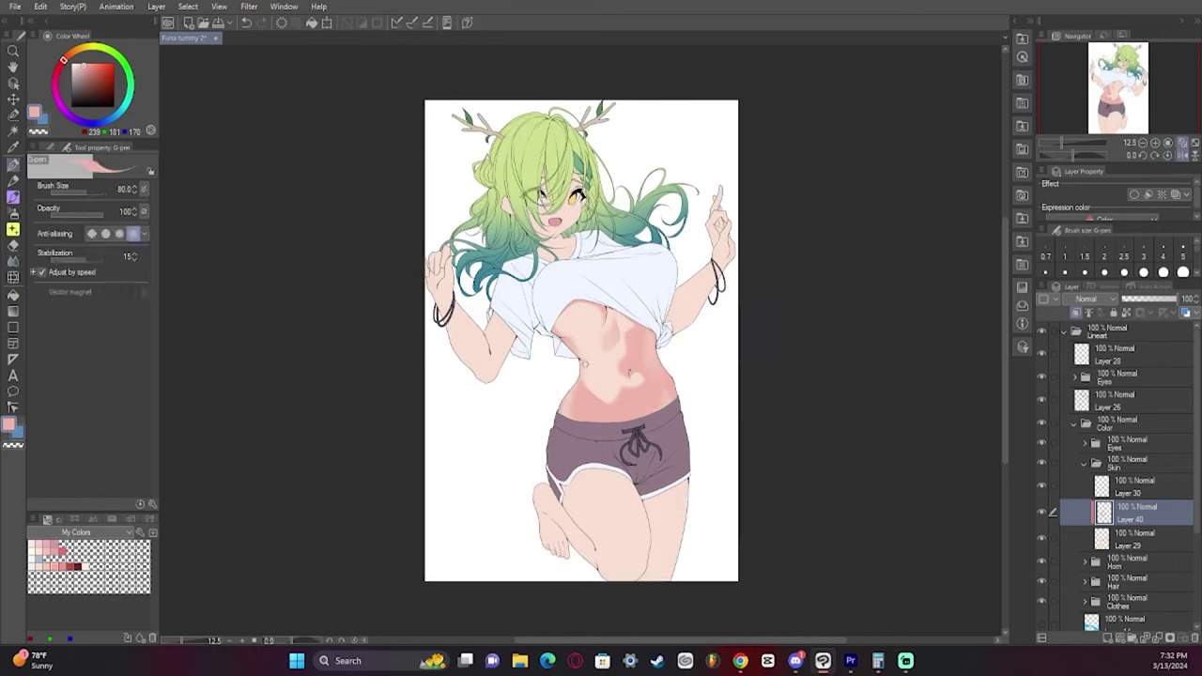
{"action": "key", "text": "j"}
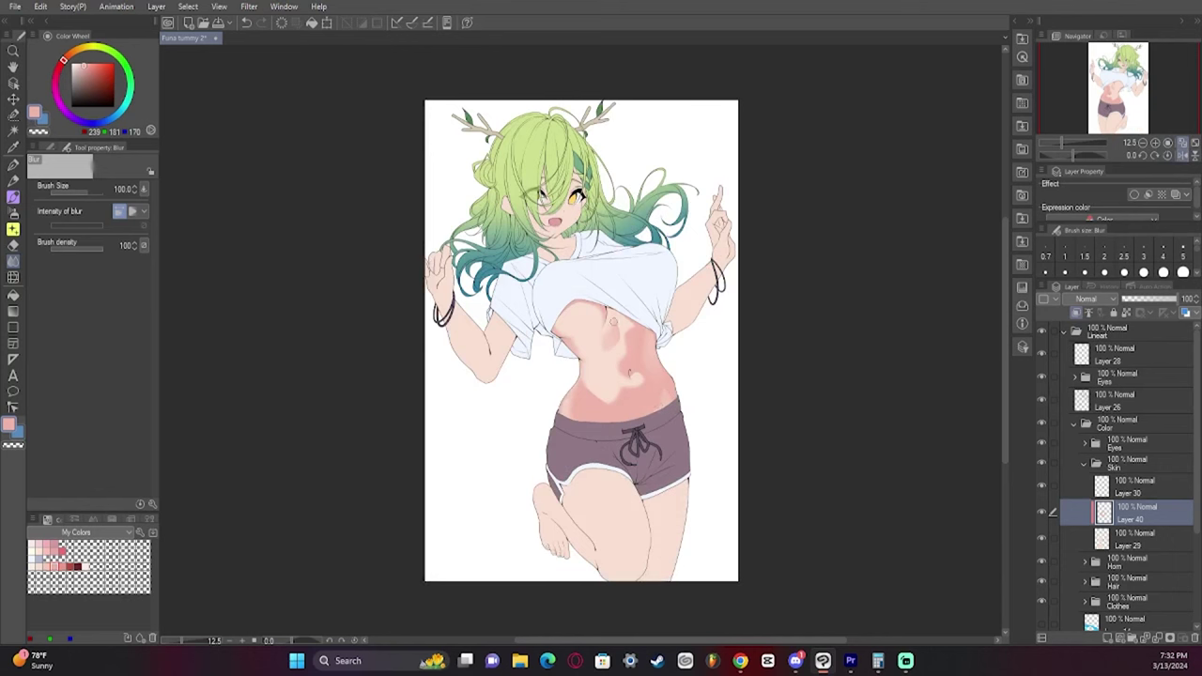
Try to lighten the lower-stomach shadow with the transparent Soft airbrush at size 500
{"action": "left_click", "coordinate": [13, 212]}
{"action": "key", "text": "bracketleft"}
{"action": "key", "text": "bracketleft"}
{"action": "key", "text": "bracketleft"}
{"action": "key", "text": "bracketleft"}
{"action": "key", "text": "bracketleft"}
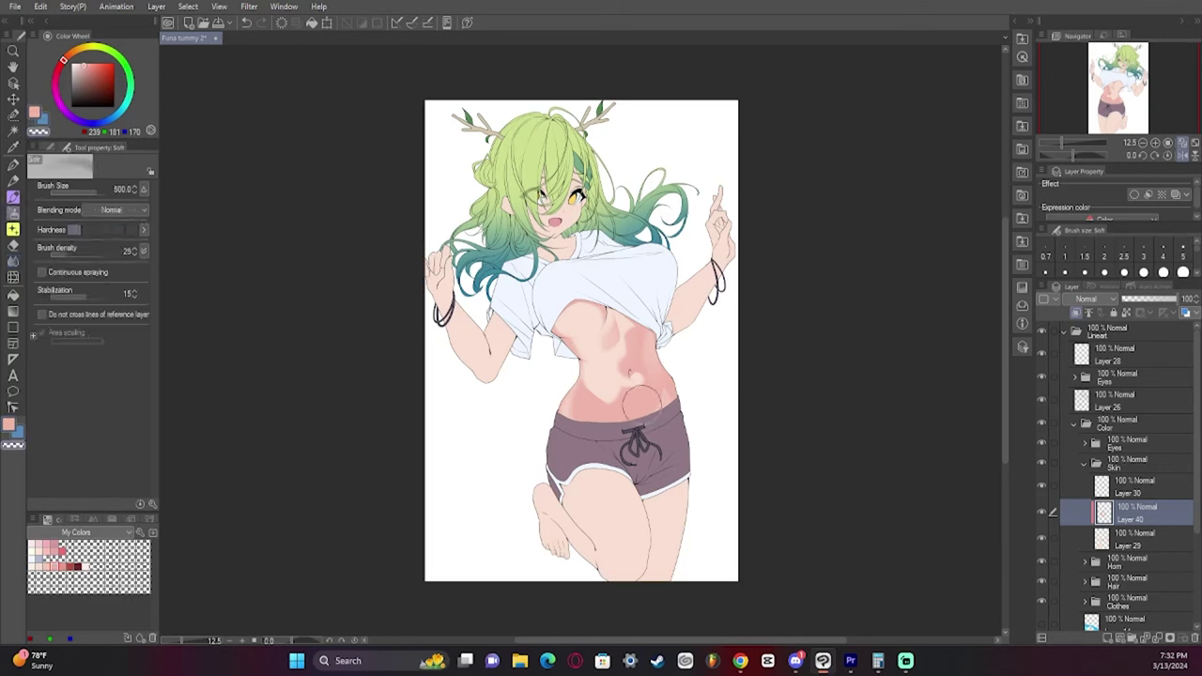
{"action": "key", "text": "ctrl+z"}
Auto-select the large stomach shadow, lighten it with the transparent Soft airbrush at size 400, deselect, and unflip the view
{"action": "key", "text": "w"}
{"action": "left_click", "coordinate": [658, 402]}
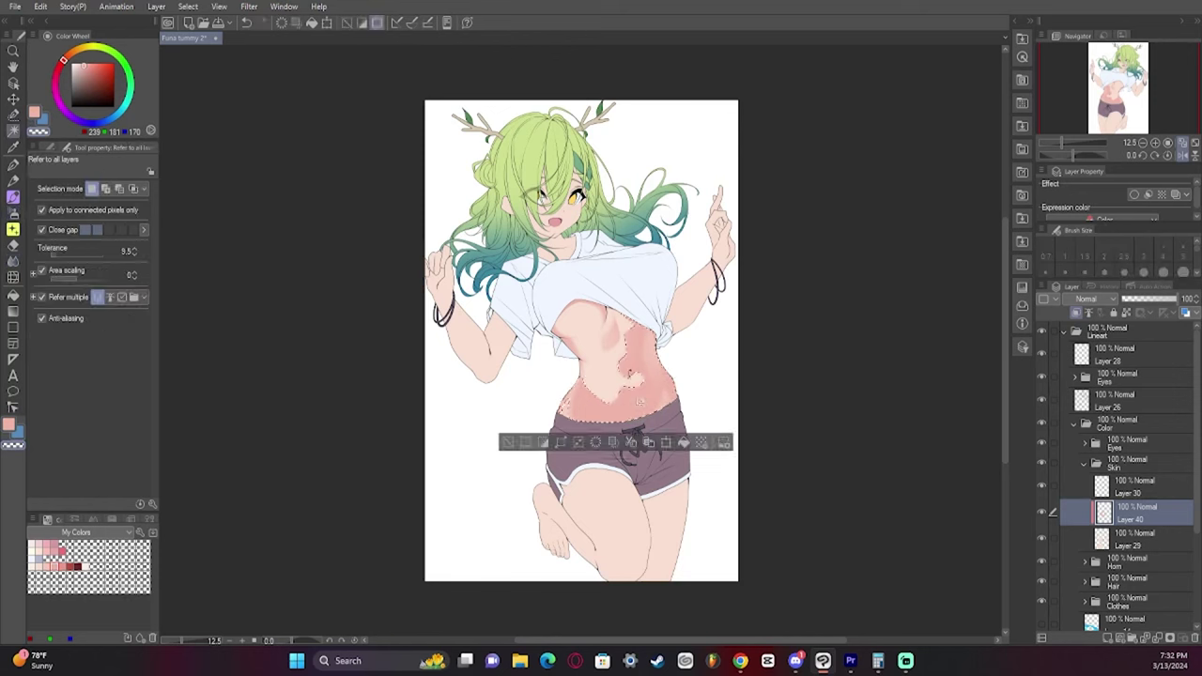
{"action": "key", "text": "b"}
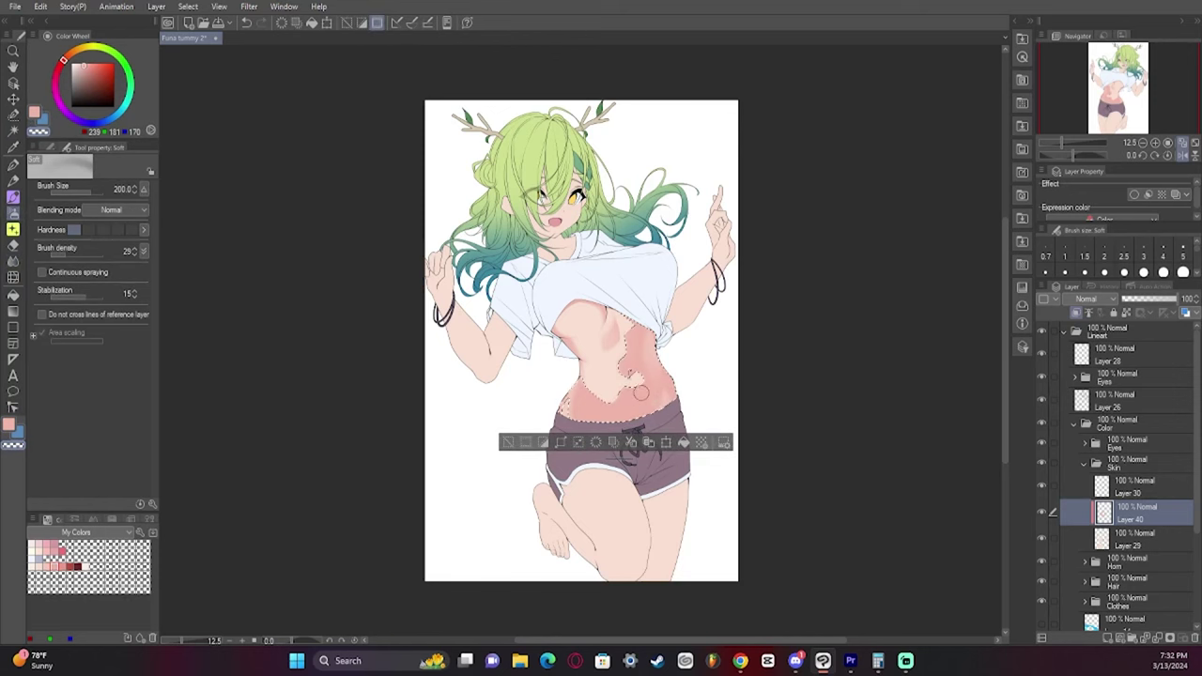
{"action": "key", "text": "]"}
{"action": "key", "text": "]"}
{"action": "key", "text": "]"}
{"action": "mouse_move", "coordinate": [663, 381]}
{"action": "left_mouse_down"}
{"action": "mouse_move", "coordinate": [564, 404]}
{"action": "mouse_move", "coordinate": [614, 411]}
{"action": "mouse_move", "coordinate": [654, 395]}
{"action": "mouse_move", "coordinate": [584, 401]}
{"action": "left_mouse_up"}
{"action": "key", "text": "ctrl+d"}
{"action": "left_click", "coordinate": [1182, 156]}
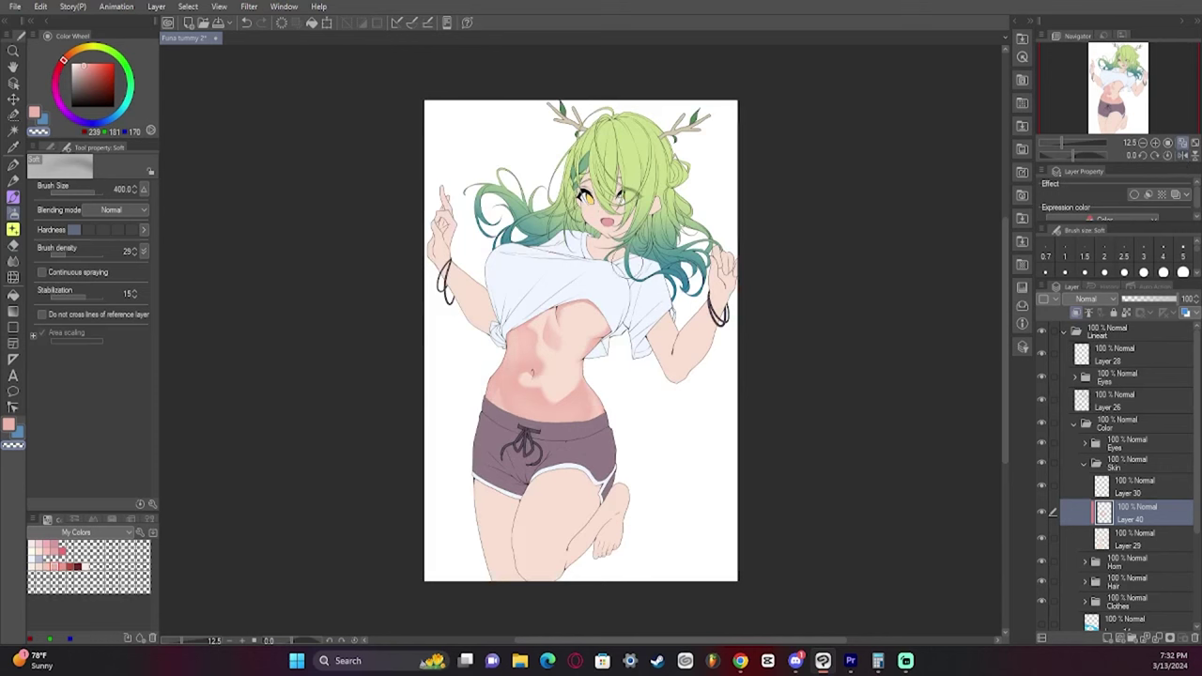
Refine the waist and underbust shading with sampled skin tones, using the G-pen at size 80 and the Blur tool
{"action": "key", "text": "j"}
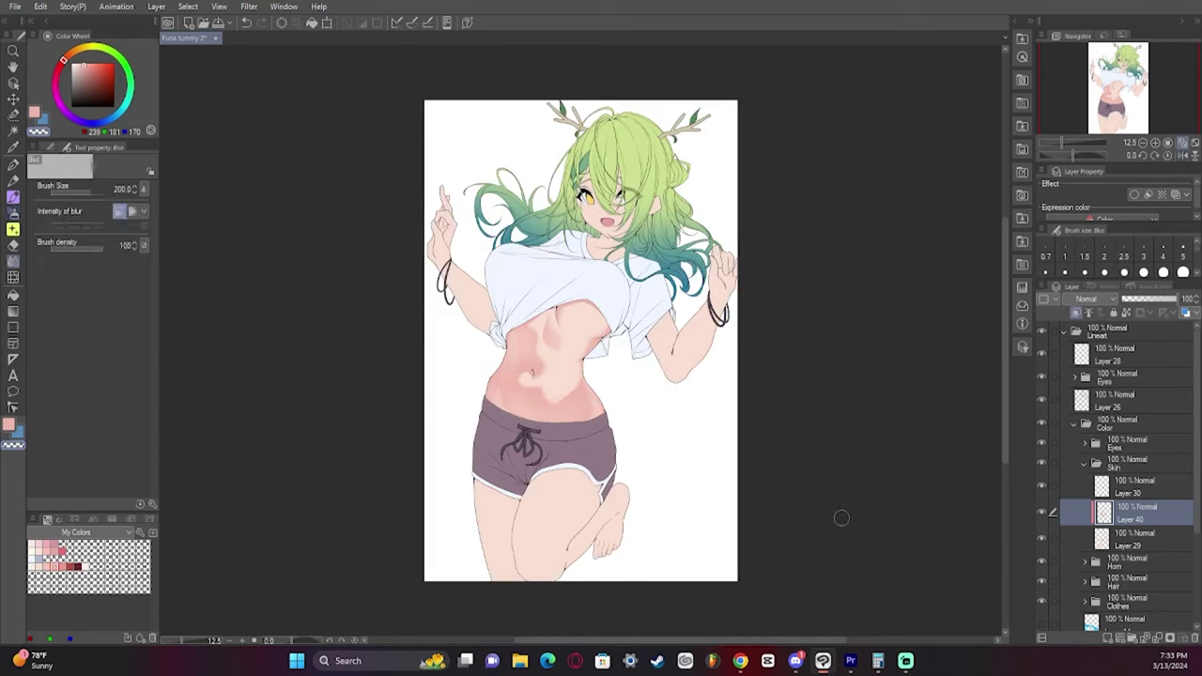
{"action": "key", "text": "p"}
{"action": "left_click", "coordinate": [580, 367], "text": "alt"}
{"action": "key", "text": "j"}
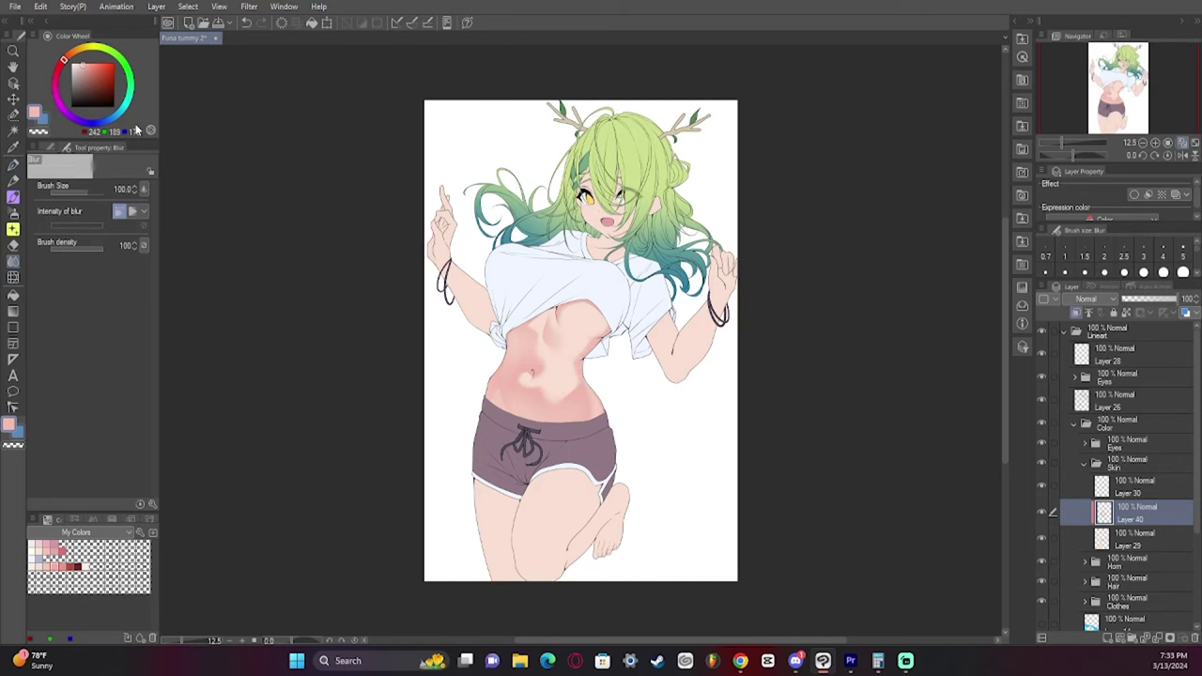
{"action": "key", "text": "p"}
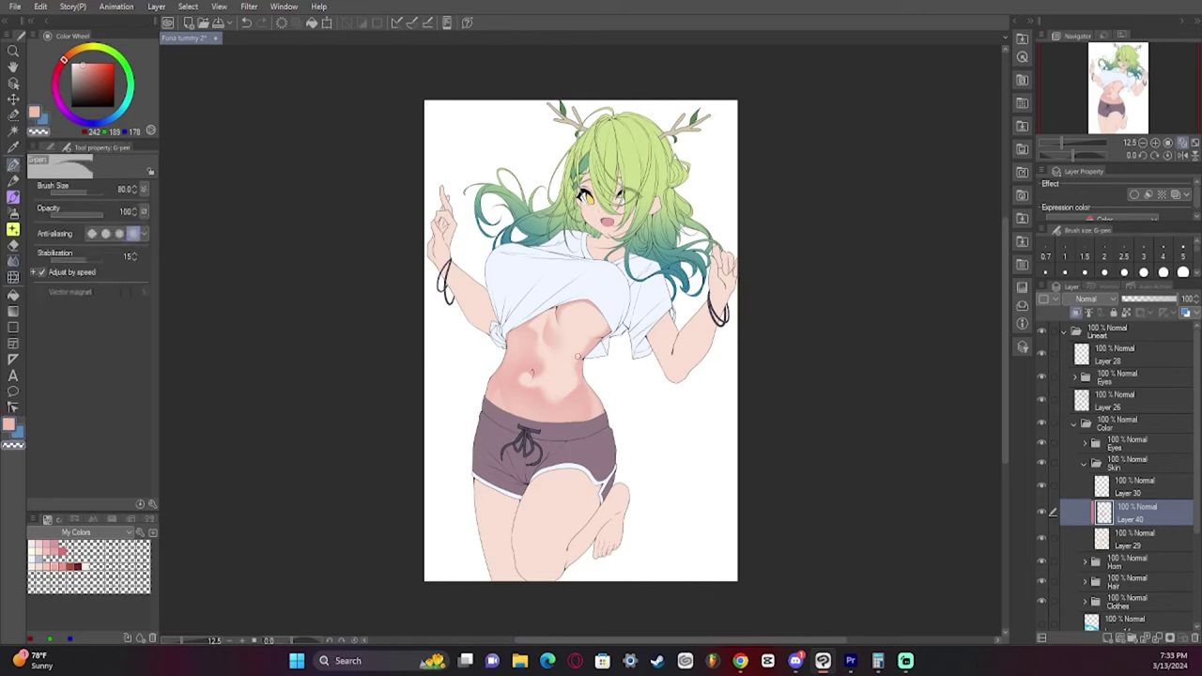
{"action": "left_click", "coordinate": [608, 332], "text": "alt"}
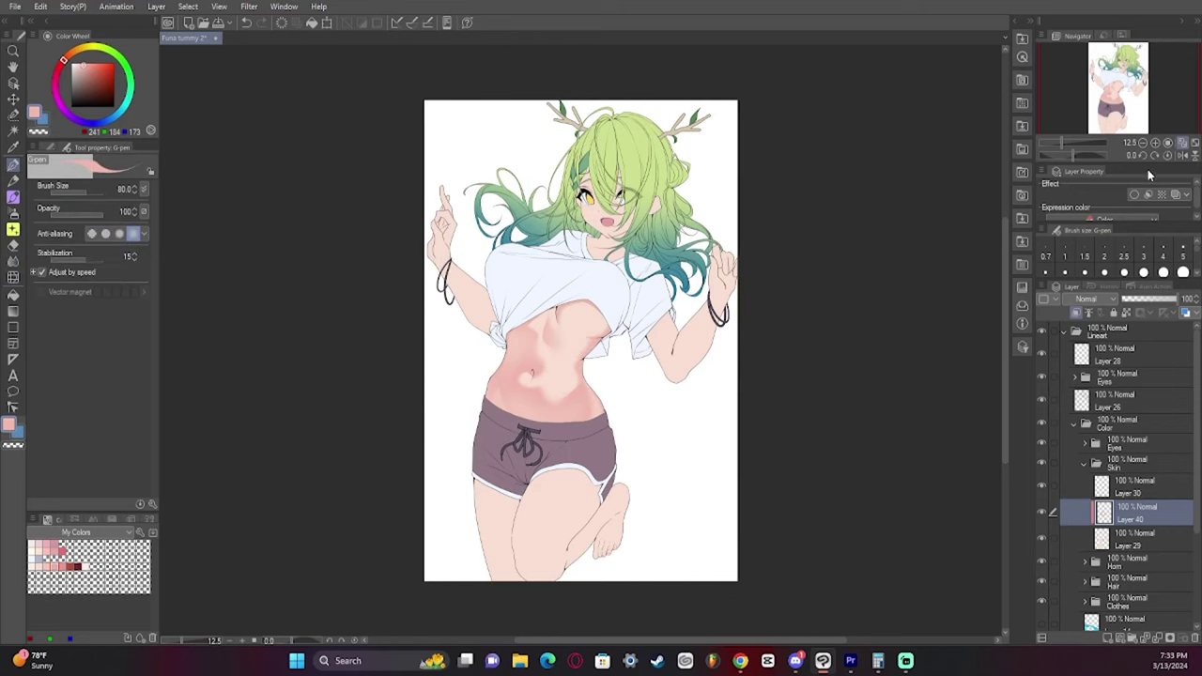
{"action": "left_click", "coordinate": [599, 335], "text": "alt"}
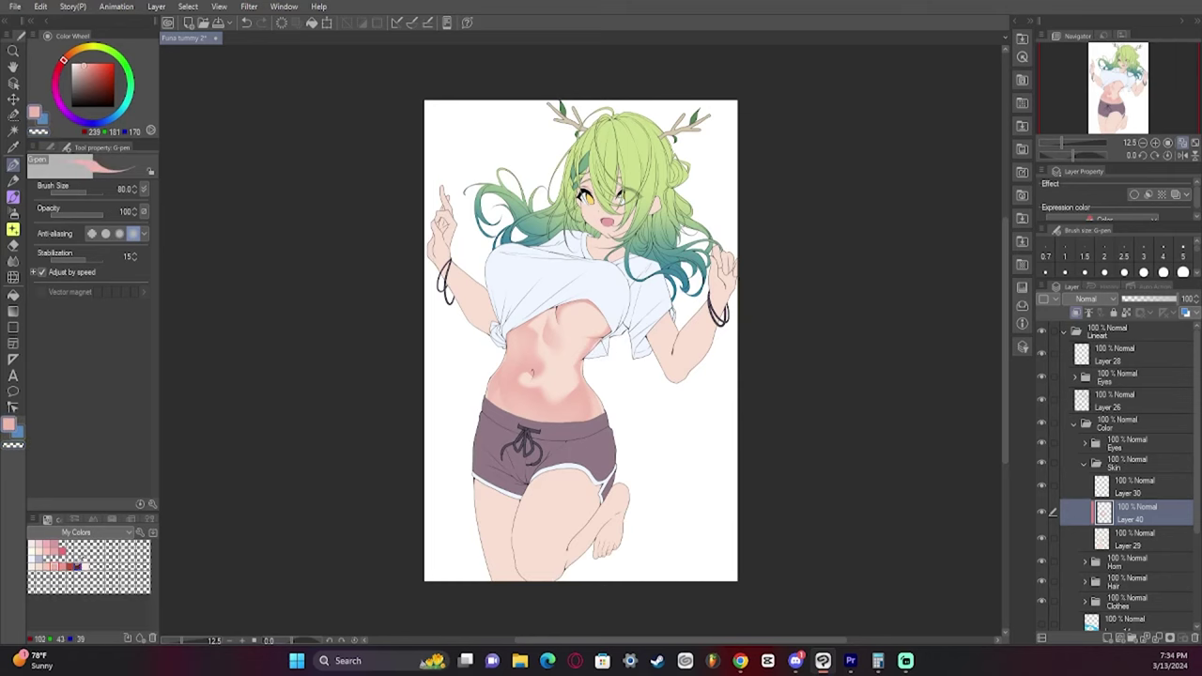
Outline pink shadow shapes on the front thigh and raised lower leg with the G-pen and fill them
{"action": "left_click_drag", "start_coordinate": [544, 552], "coordinate": [564, 471]}
{"action": "mouse_move", "coordinate": [536, 485]}
{"action": "left_mouse_down"}
{"action": "mouse_move", "coordinate": [548, 472]}
{"action": "mouse_move", "coordinate": [584, 483]}
{"action": "mouse_move", "coordinate": [601, 416]}
{"action": "mouse_move", "coordinate": [564, 400]}
{"action": "mouse_move", "coordinate": [602, 420]}
{"action": "mouse_move", "coordinate": [563, 413]}
{"action": "mouse_move", "coordinate": [567, 438]}
{"action": "mouse_move", "coordinate": [620, 439]}
{"action": "mouse_move", "coordinate": [630, 465]}
{"action": "left_mouse_up"}
{"action": "key", "text": "g"}
{"action": "left_click", "coordinate": [560, 487]}
{"action": "key", "text": "b"}
{"action": "key", "text": "g"}
{"action": "left_click", "coordinate": [604, 426]}
Trim and blur the front leg's shadows, deselect, and paint shading on the bent foot with a sampled skin tone
{"action": "key", "text": "p"}
{"action": "key", "text": "c"}
{"action": "key", "text": "j"}
{"action": "key", "text": "ctrl+d"}
{"action": "key", "text": "p"}
{"action": "left_click", "coordinate": [594, 455], "text": "alt"}
{"action": "left_click_drag", "start_coordinate": [641, 407], "coordinate": [632, 427]}
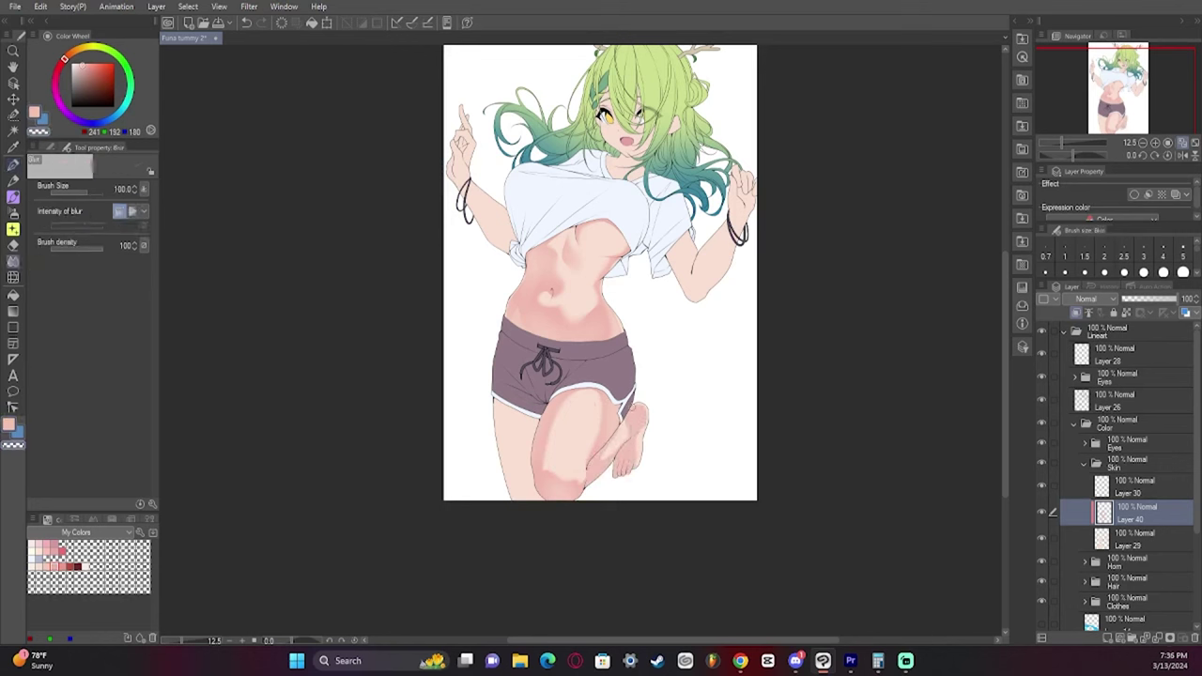
Outline a pink shadow on the straight rear thigh, fill it, and blur its edge
{"action": "key", "text": "p"}
{"action": "left_click_drag", "start_coordinate": [521, 406], "coordinate": [527, 498]}
{"action": "key", "text": "g"}
{"action": "left_click", "coordinate": [501, 451]}
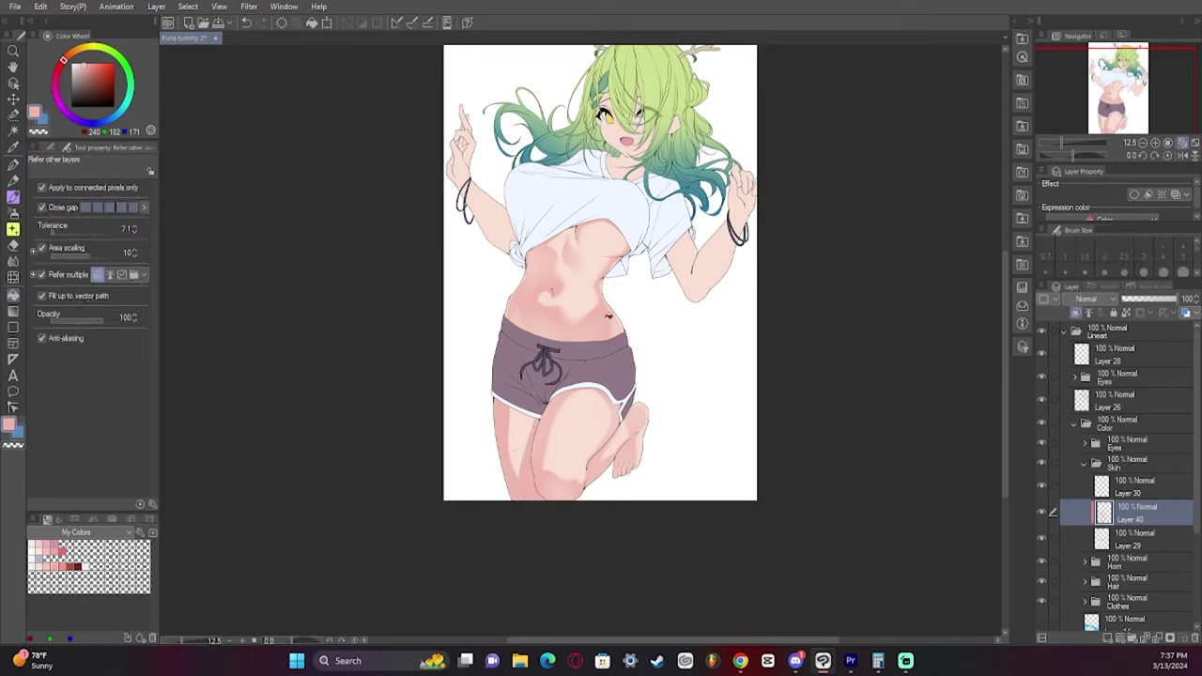
{"action": "key", "text": "p"}
{"action": "key", "text": "j"}
{"action": "key", "text": "ctrl+d"}
Paint a pink shadow on the neck above the shirt collar with the G-pen at size 80 and blur it
{"action": "key", "text": "p"}
{"action": "key", "text": "c"}
{"action": "key", "text": "c"}
{"action": "left_click_drag", "start_coordinate": [608, 158], "coordinate": [640, 173]}
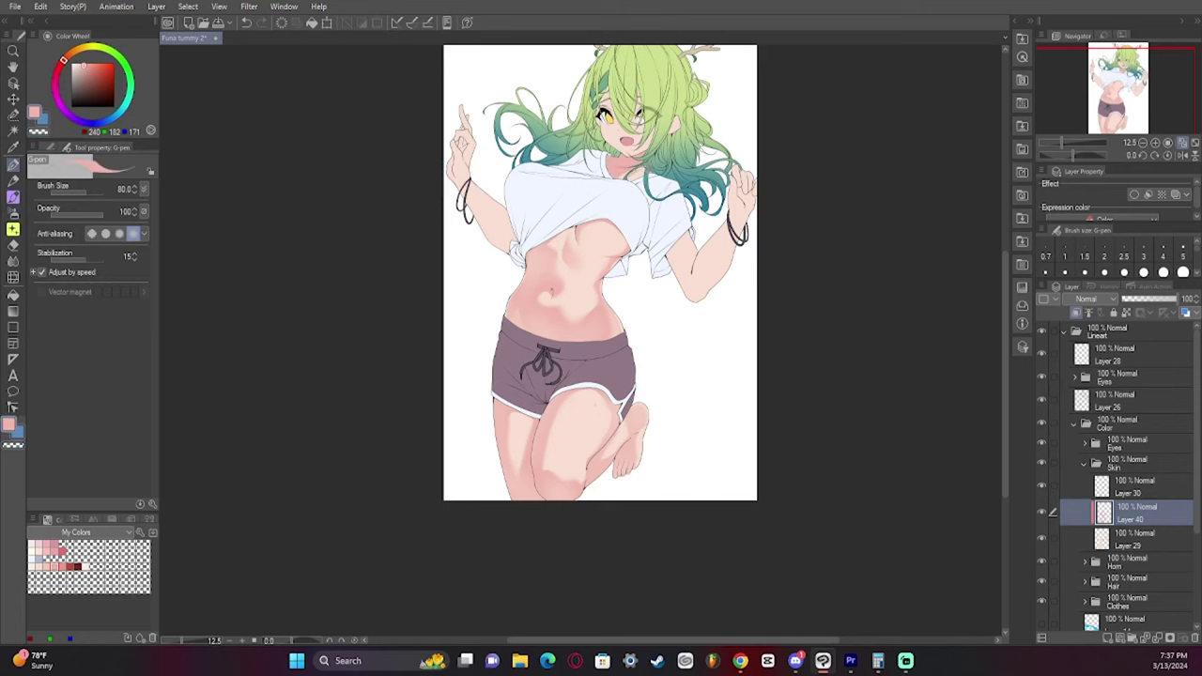
{"action": "key", "text": "c"}
{"action": "key", "text": "j"}
{"action": "key", "text": "p"}
Shade the upper arm and forearm of the bent arm below the curled hand, and soften the shadow edges
{"action": "key", "text": "c"}
{"action": "left_click_drag", "start_coordinate": [680, 234], "coordinate": [694, 263]}
{"action": "mouse_move", "coordinate": [754, 191]}
{"action": "left_mouse_down"}
{"action": "mouse_move", "coordinate": [714, 282]}
{"action": "mouse_move", "coordinate": [734, 247]}
{"action": "mouse_move", "coordinate": [726, 242]}
{"action": "mouse_move", "coordinate": [707, 284]}
{"action": "left_mouse_up"}
{"action": "key", "text": "j"}
{"action": "key", "text": "p"}
{"action": "key", "text": "b"}
{"action": "key", "text": "b"}
{"action": "key", "text": "b"}
{"action": "key", "text": "b"}
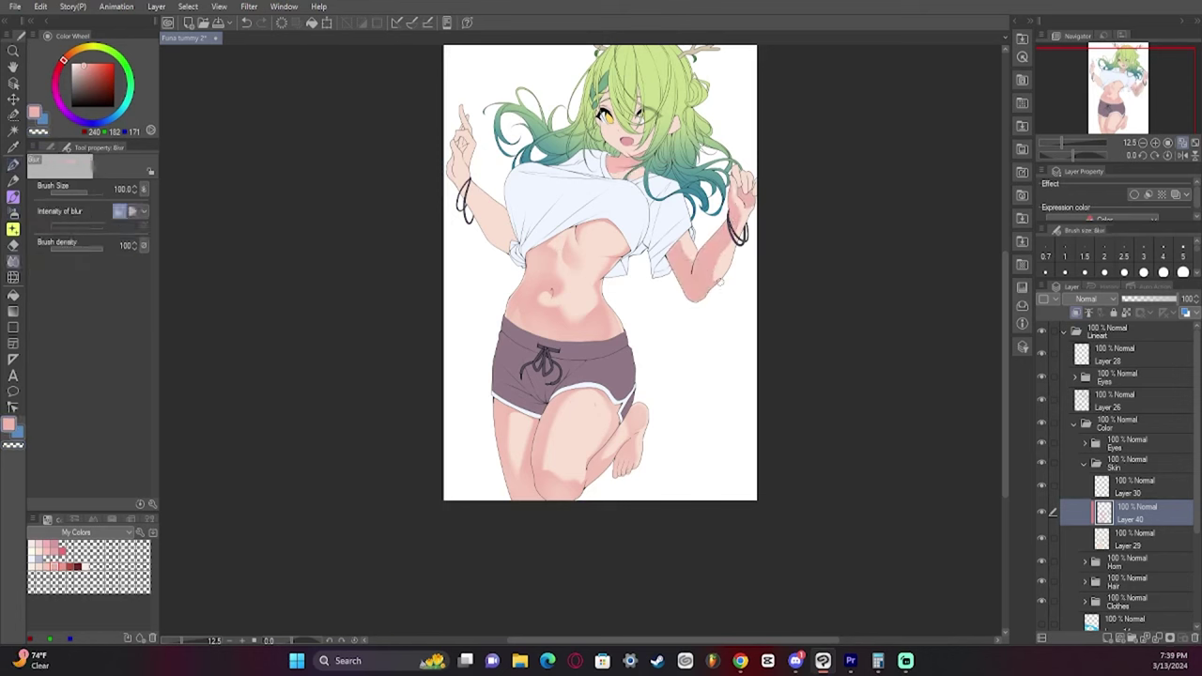
Flip the view horizontally, shade the curled raised hand with the G-pen at size 80, blur it, and unflip the view
{"action": "left_click", "coordinate": [1182, 156]}
{"action": "key", "text": "p"}
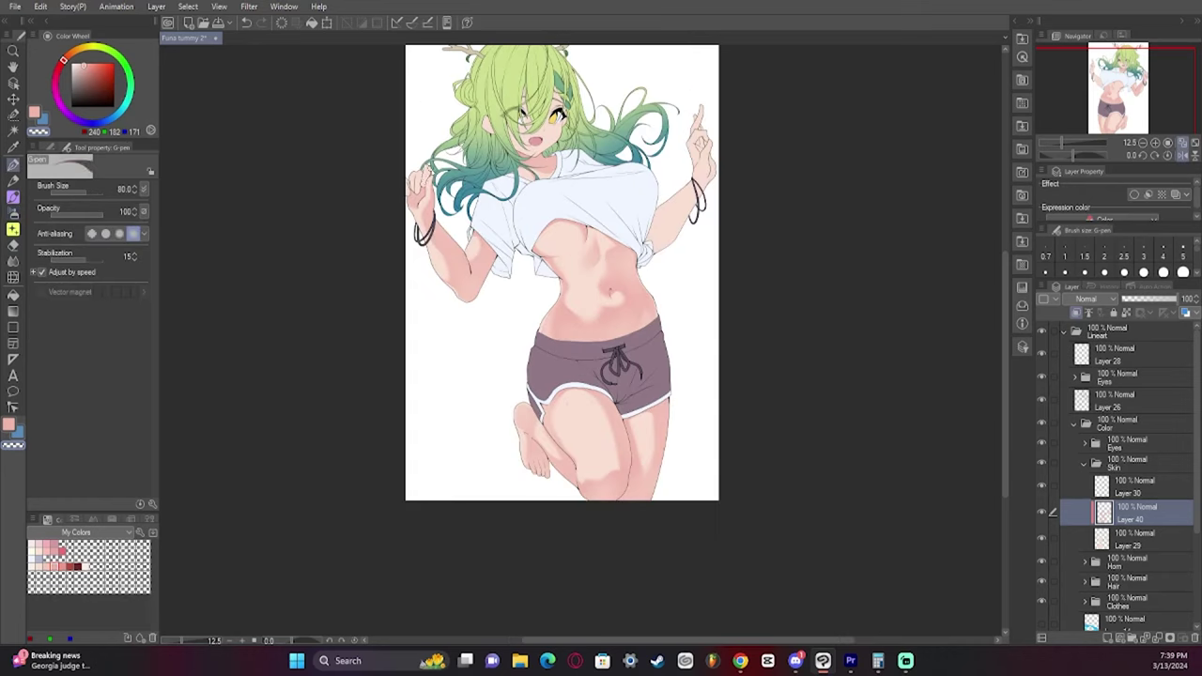
{"action": "key", "text": "c"}
{"action": "left_click_drag", "start_coordinate": [414, 182], "coordinate": [409, 194]}
{"action": "key", "text": "j"}
{"action": "key", "text": "p"}
{"action": "key", "text": "c"}
{"action": "left_click", "coordinate": [1183, 155]}
Shade the arm of the pointing hand and soften it with the transparent Soft airbrush at size 400, checking a flipped view
{"action": "key", "text": "b"}
{"action": "key", "text": "b"}
{"action": "key", "text": "b"}
{"action": "key", "text": "b"}
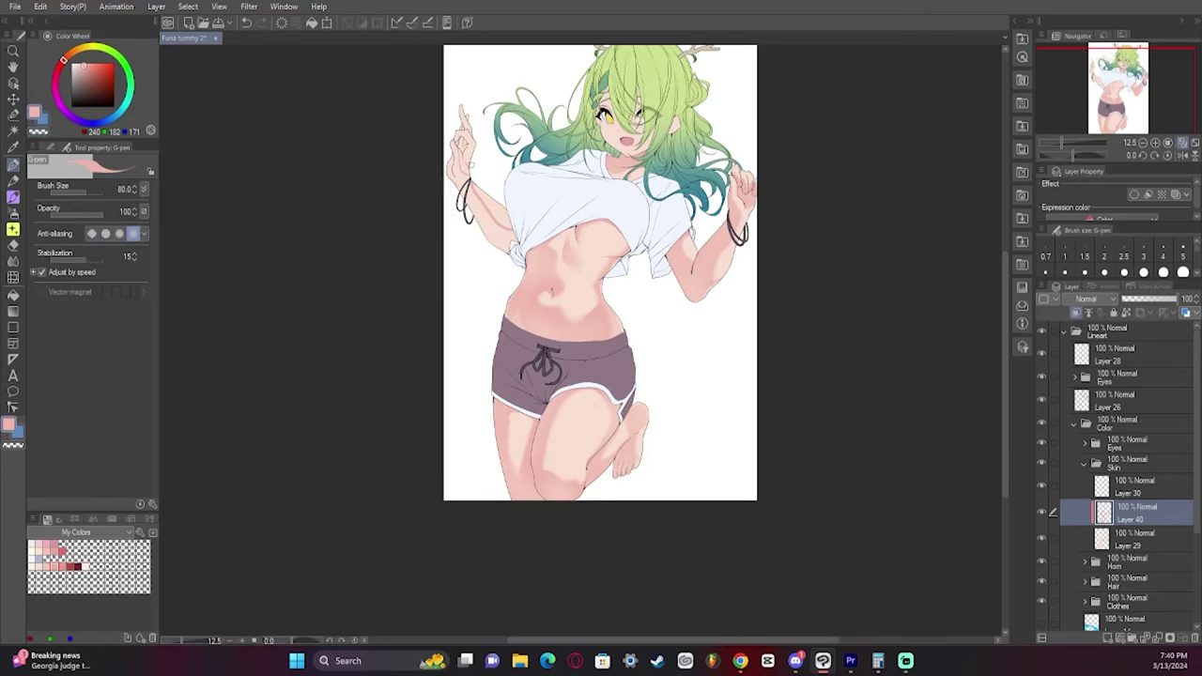
{"action": "left_click", "coordinate": [1175, 158]}
{"action": "left_click", "coordinate": [1175, 157]}
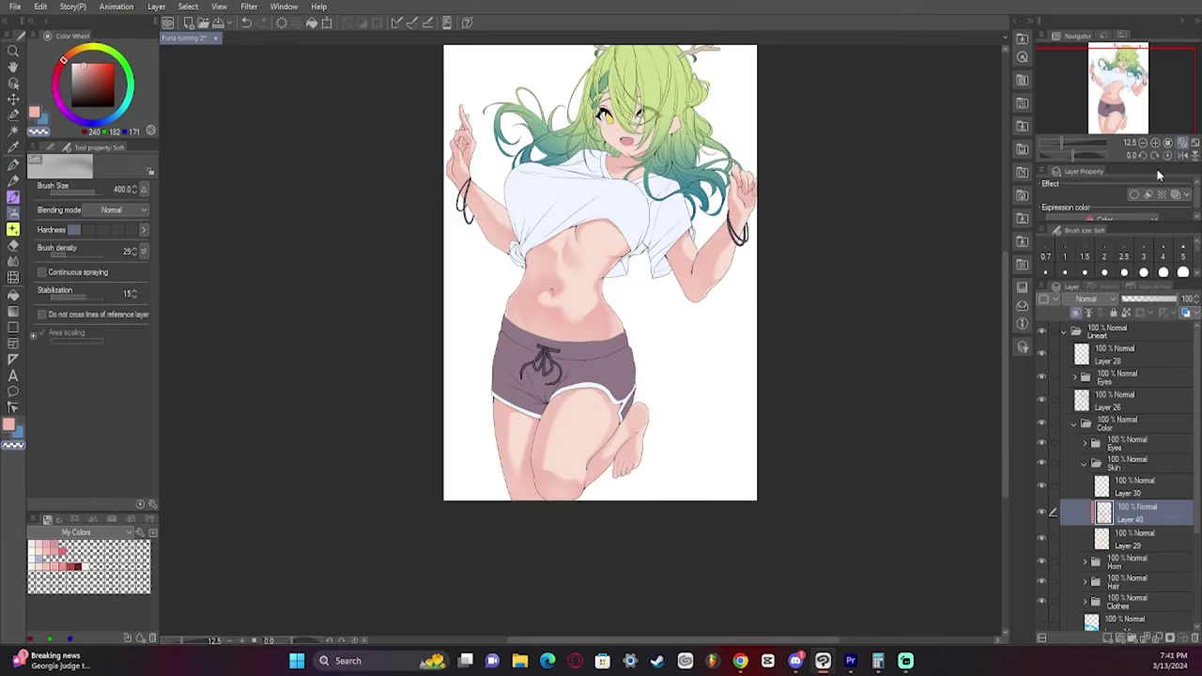
Add a pink shadow on the face, auto-select it, soften it with the Soft airbrush, and deselect
{"action": "key", "text": "j"}
{"action": "key", "text": "c"}
{"action": "key", "text": "p"}
{"action": "left_click_drag", "start_coordinate": [611, 127], "coordinate": [649, 139]}
{"action": "key", "text": "w"}
{"action": "left_click", "coordinate": [628, 131]}
{"action": "key", "text": "b"}
{"action": "key", "text": "ctrl+d"}
Refine and blur the face shading while flipping the view horizontally to check it
{"action": "left_click", "coordinate": [1181, 157]}
{"action": "left_click", "coordinate": [1181, 157]}
{"action": "key", "text": "j"}
{"action": "key", "text": "j"}
{"action": "left_click", "coordinate": [1177, 157]}
{"action": "key", "text": "b"}
{"action": "left_click_drag", "start_coordinate": [538, 125], "coordinate": [556, 139]}
{"action": "key", "text": "j"}
{"action": "left_click", "coordinate": [1180, 157]}
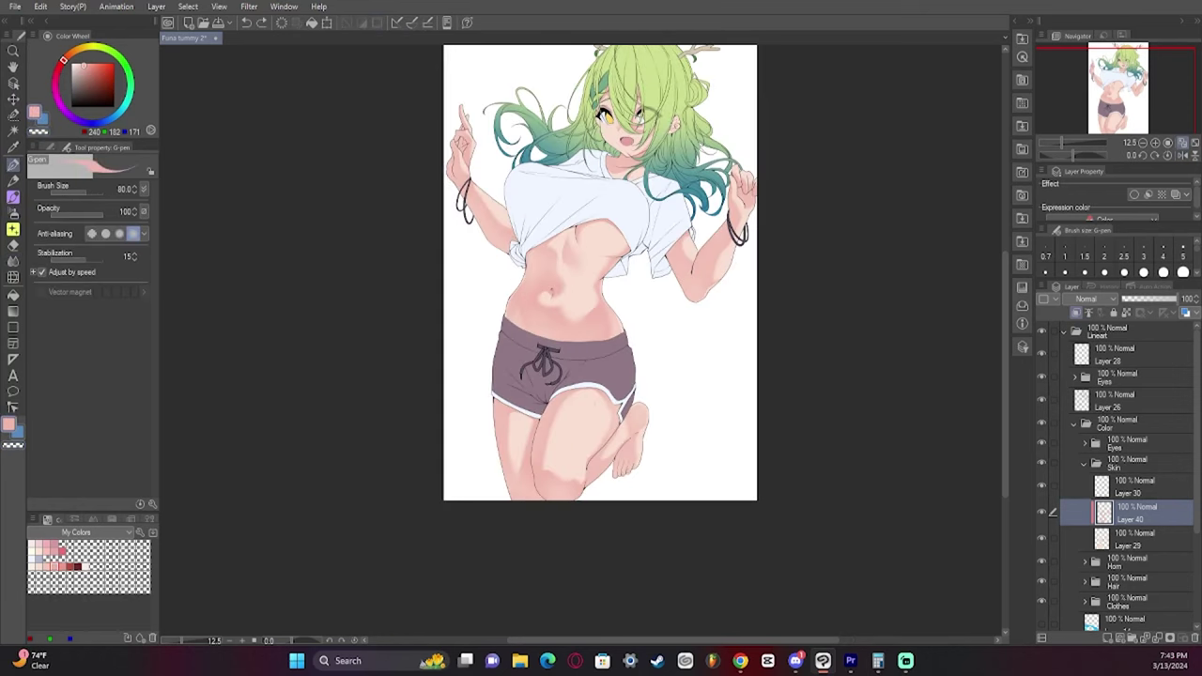
Shade the ear with the G-pen at size 80 and clean up the shadow with the transparent color
{"action": "left_click_drag", "start_coordinate": [674, 122], "coordinate": [678, 128]}
{"action": "key", "text": "c"}
{"action": "key", "text": "g"}
{"action": "key", "text": "c"}
{"action": "key", "text": "p"}
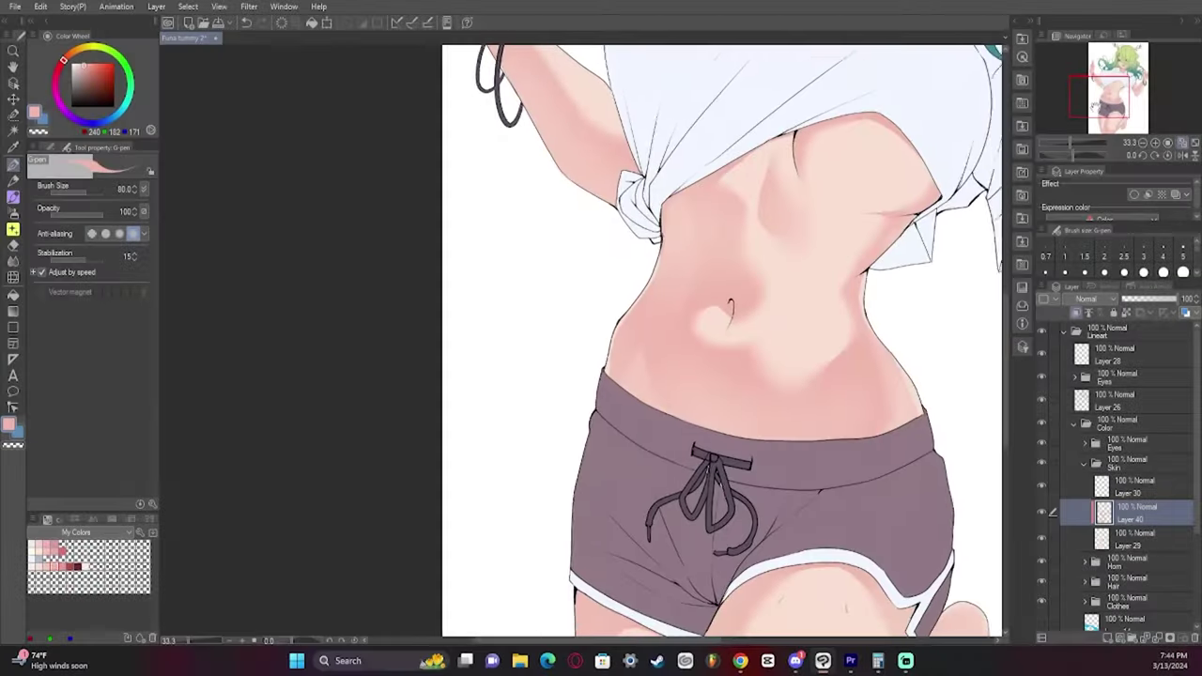
Paint the navel with pink and dark red palette colors using the G-pen at size 40, and blur it
{"action": "left_click_drag", "start_coordinate": [1095, 108], "coordinate": [1103, 106]}
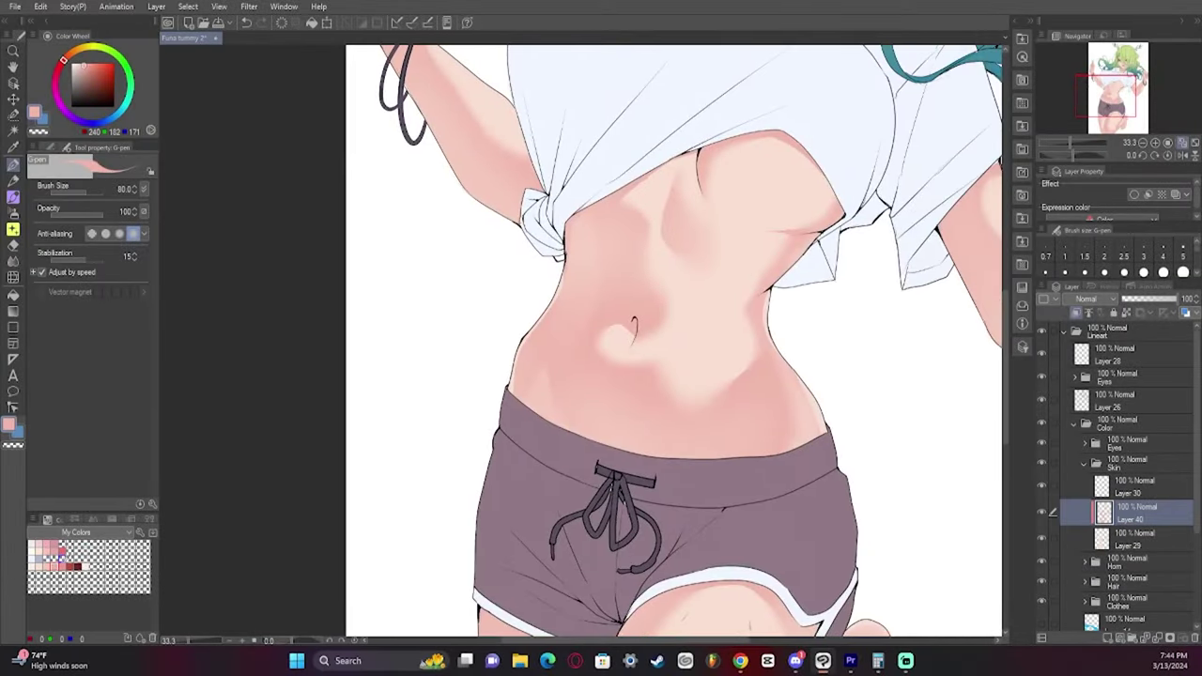
{"action": "left_click", "coordinate": [62, 559]}
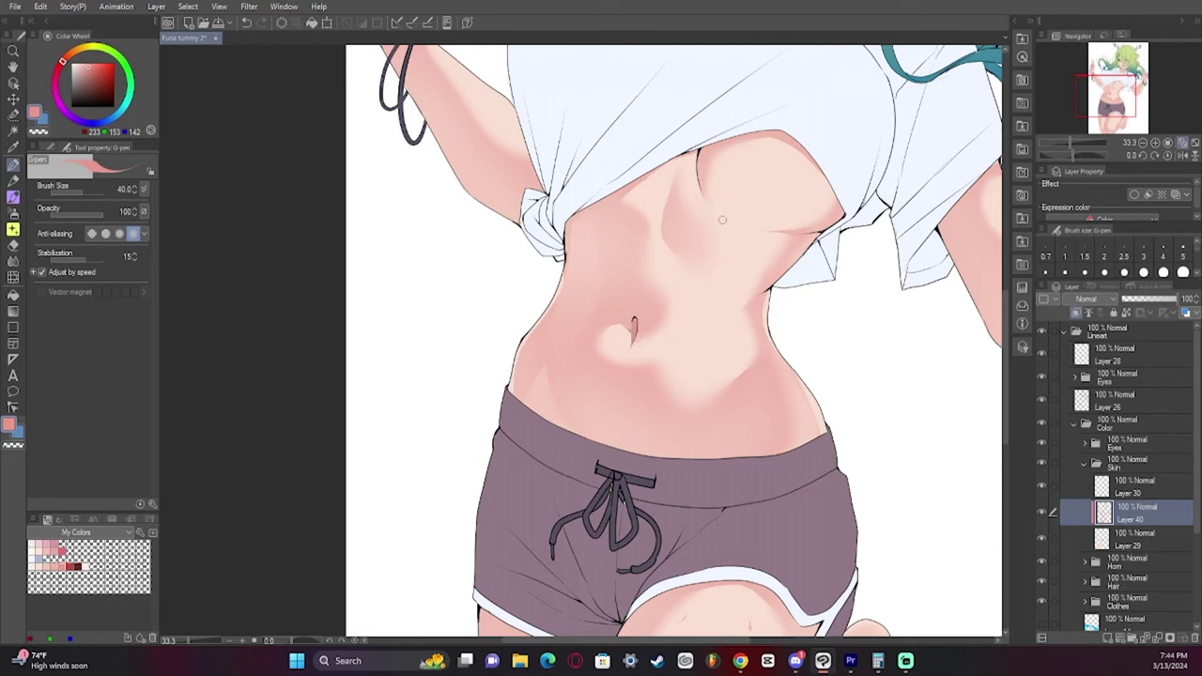
{"action": "left_click", "coordinate": [77, 567]}
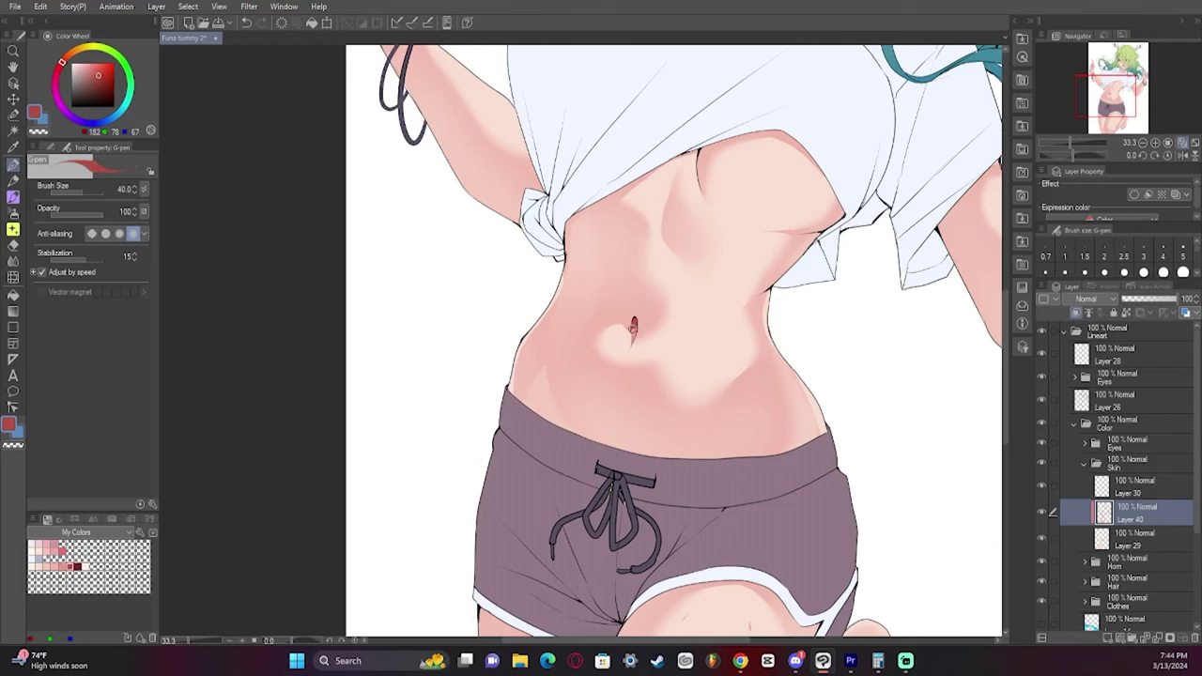
{"action": "key", "text": "ctrl+z"}
{"action": "left_click_drag", "start_coordinate": [635, 321], "coordinate": [633, 338]}
{"action": "key", "text": "j"}
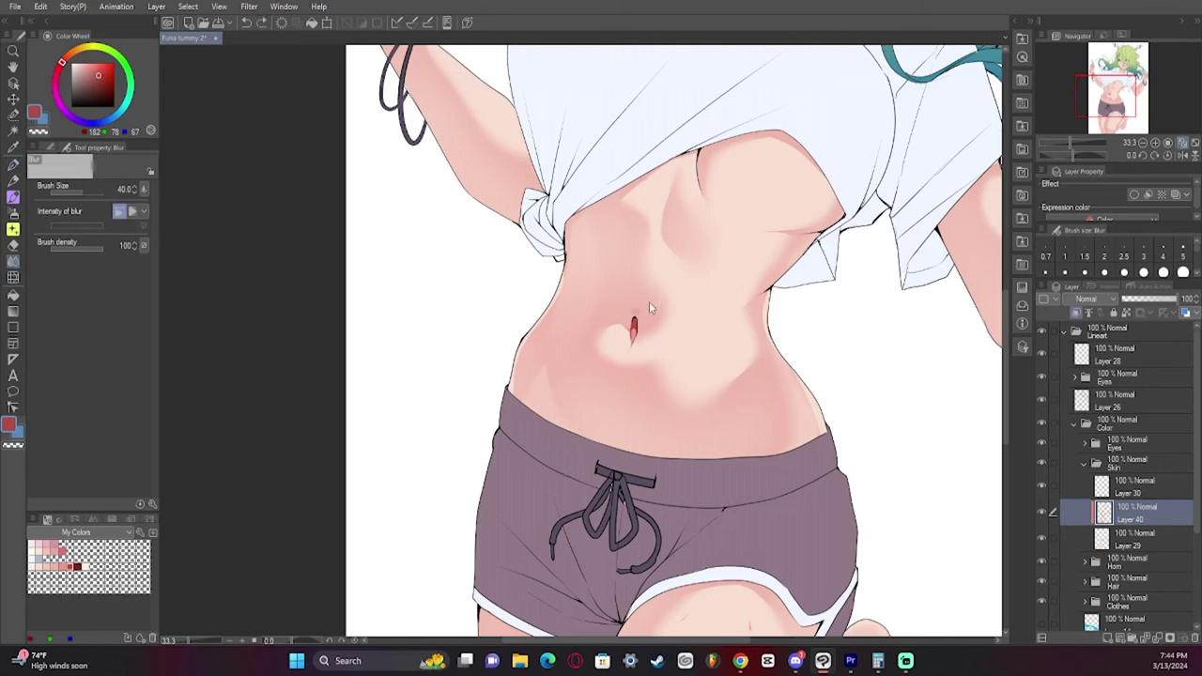
Flip the view, shade the fold above the navel with a sampled pink, blur it, and unflip the view
{"action": "left_click", "coordinate": [1183, 156]}
{"action": "left_click", "coordinate": [529, 313], "text": "alt"}
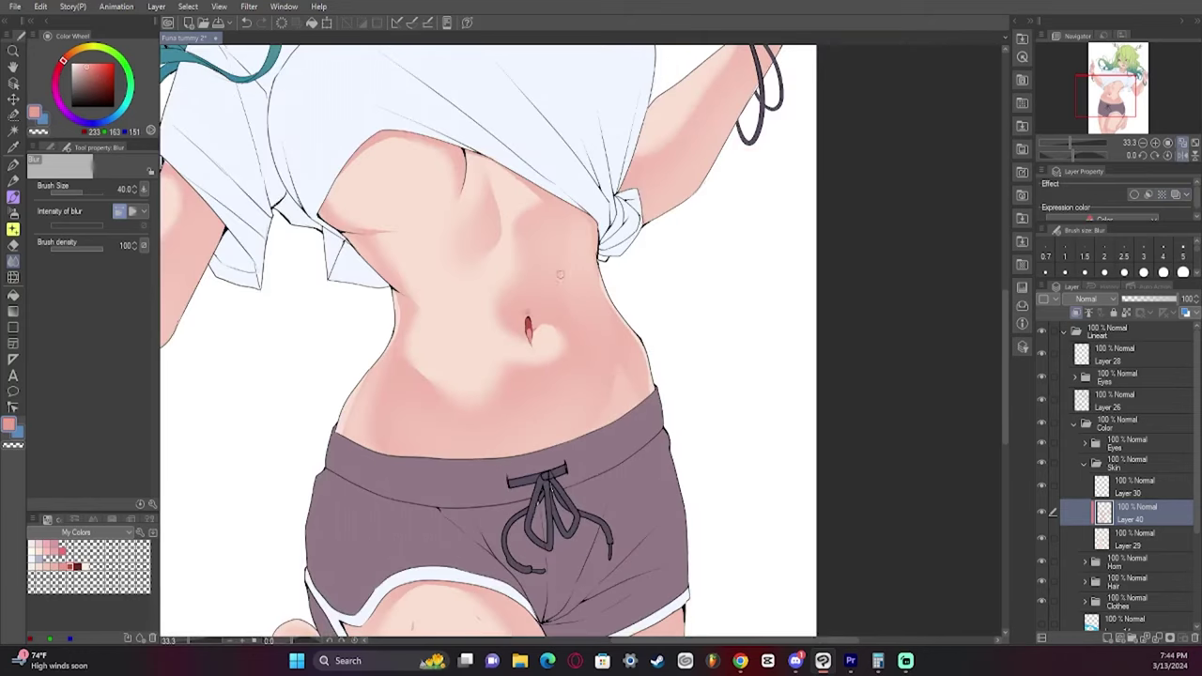
{"action": "key", "text": "p"}
{"action": "key", "text": "ctrl+z"}
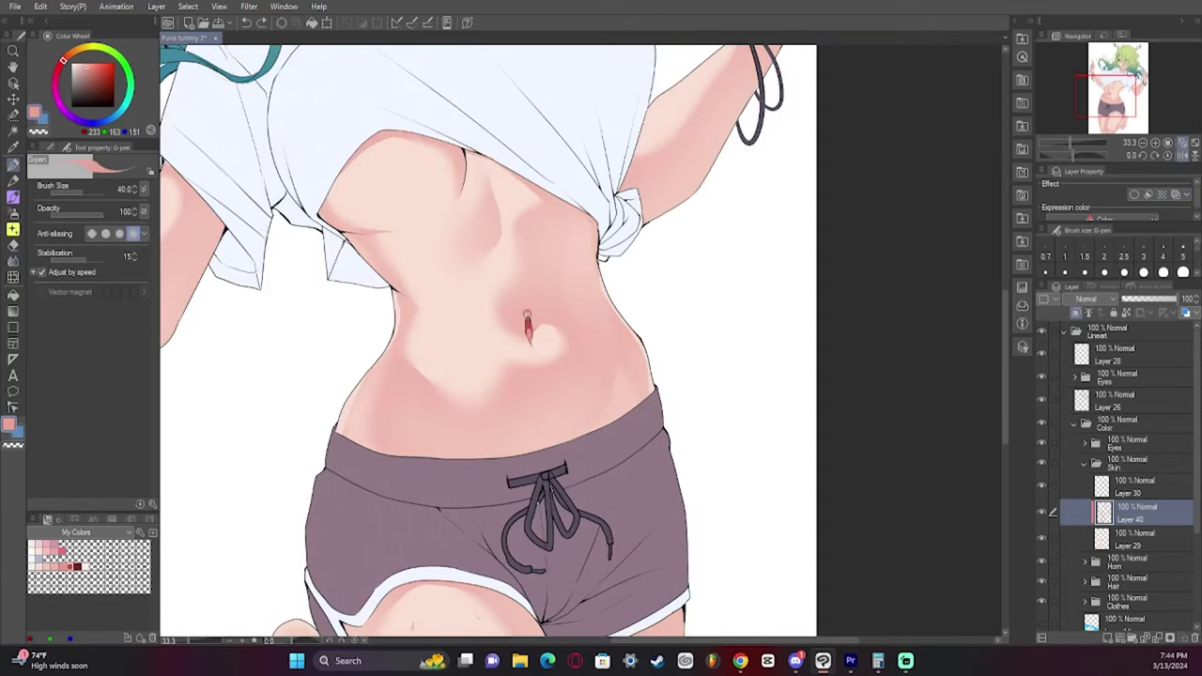
{"action": "left_click_drag", "start_coordinate": [523, 326], "coordinate": [527, 322]}
{"action": "key", "text": "ctrl+z"}
{"action": "key", "text": "ctrl+z"}
{"action": "left_click_drag", "start_coordinate": [525, 319], "coordinate": [534, 315]}
{"action": "key", "text": "j"}
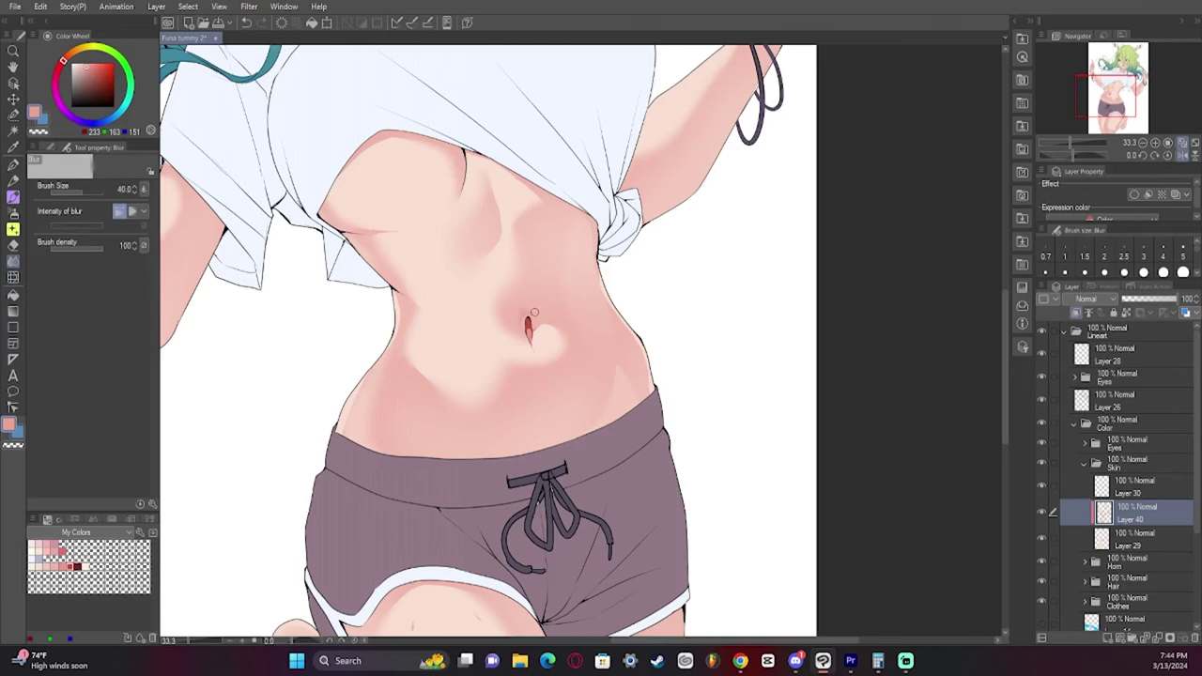
{"action": "left_click", "coordinate": [1165, 156]}
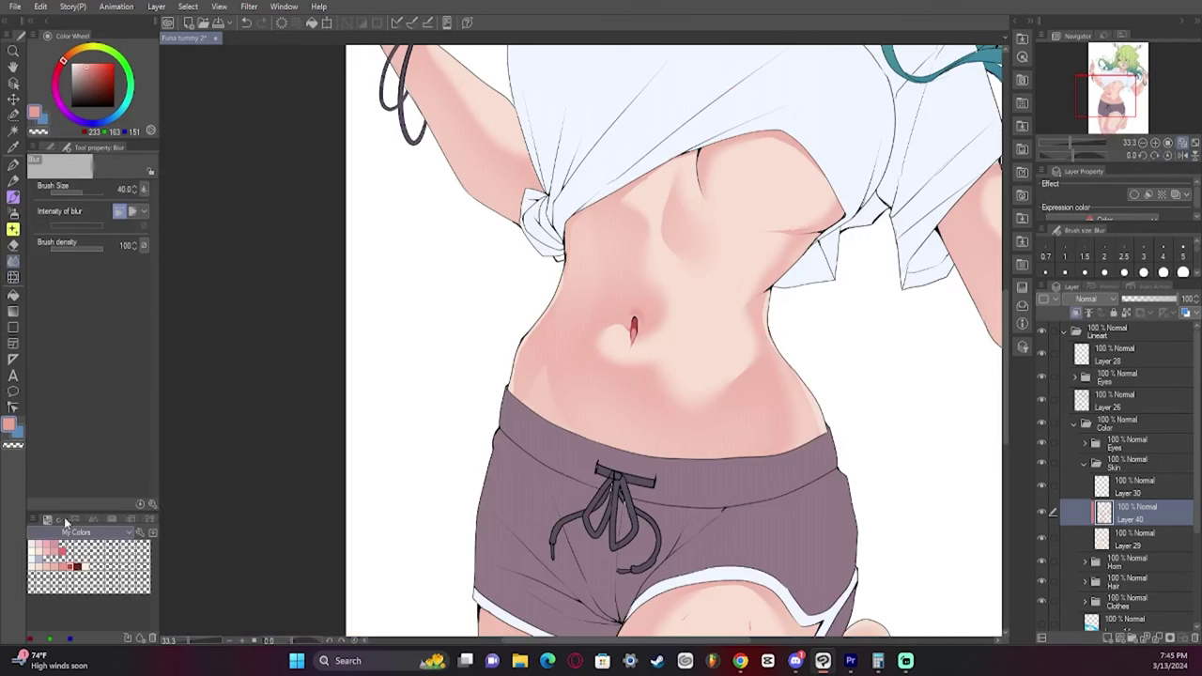
Darken the upper rim of the navel with sampled reds using the G-pen at size 40, and blur it
{"action": "left_click", "coordinate": [17, 161]}
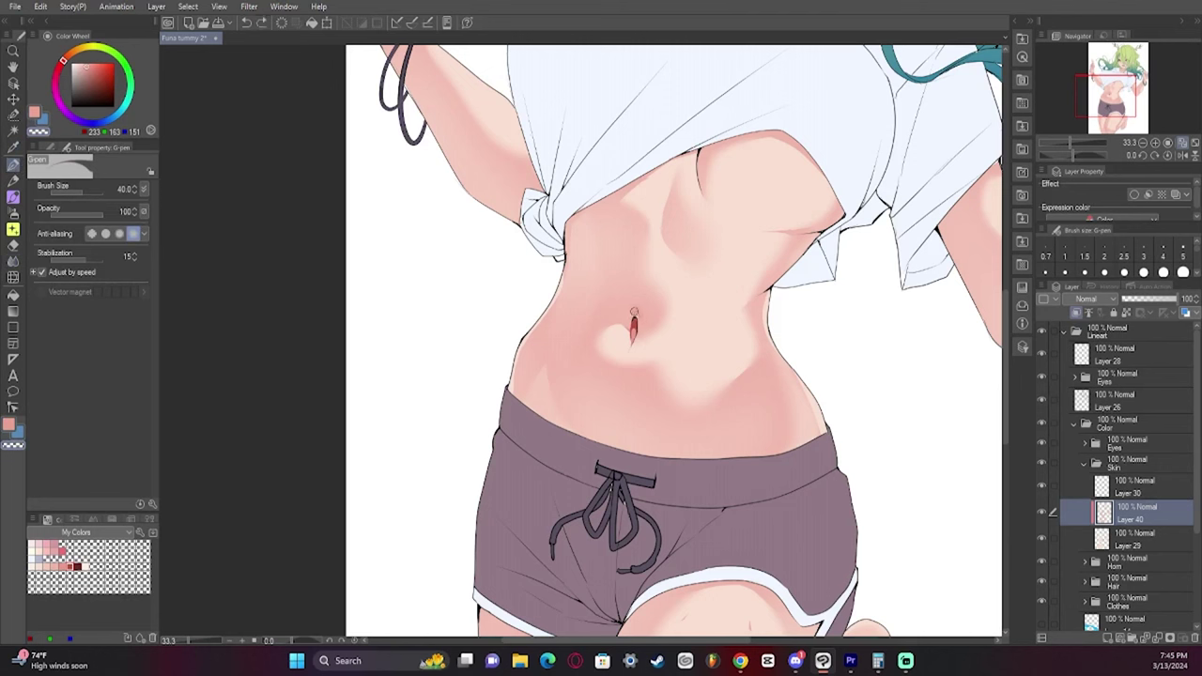
{"action": "left_click", "coordinate": [634, 313], "text": "alt"}
{"action": "left_click", "coordinate": [636, 319], "text": "alt"}
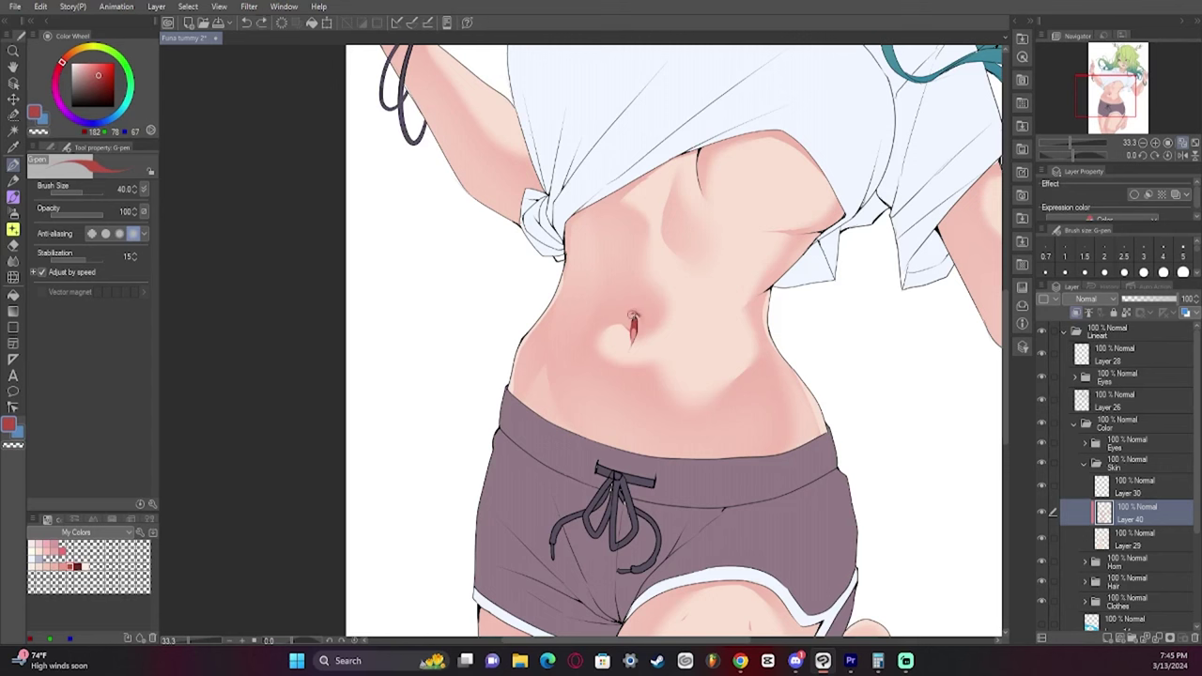
{"action": "key", "text": "j"}
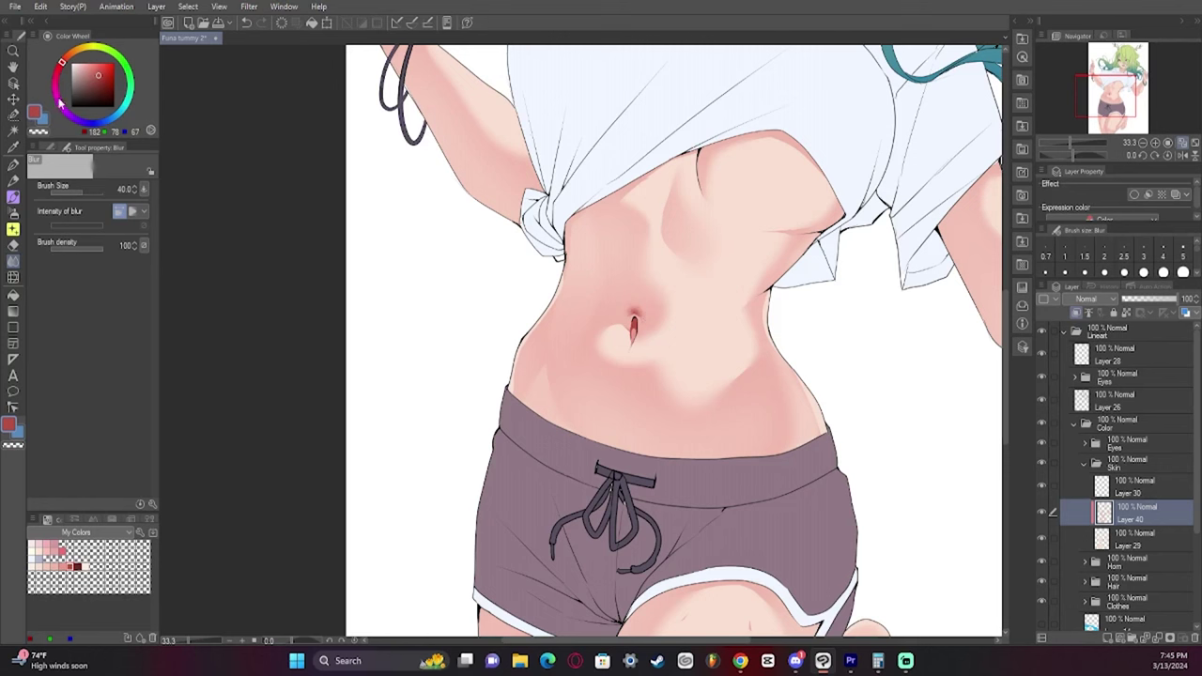
Sample the surrounding skin pink and soften the navel's upper edge with the Soft airbrush at size 100
{"action": "left_click", "coordinate": [611, 316], "text": "alt"}
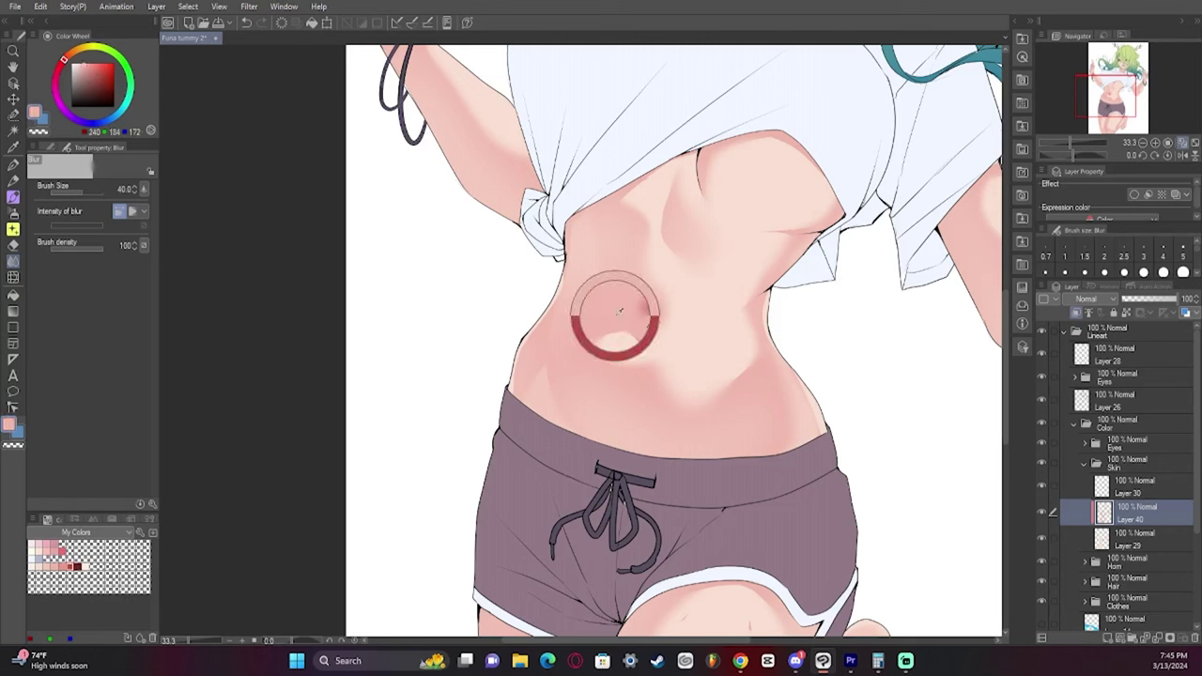
{"action": "left_click", "coordinate": [15, 199]}
{"action": "key", "text": "bracketleft"}
{"action": "key", "text": "bracketleft"}
{"action": "key", "text": "bracketleft"}
{"action": "key", "text": "bracketleft"}
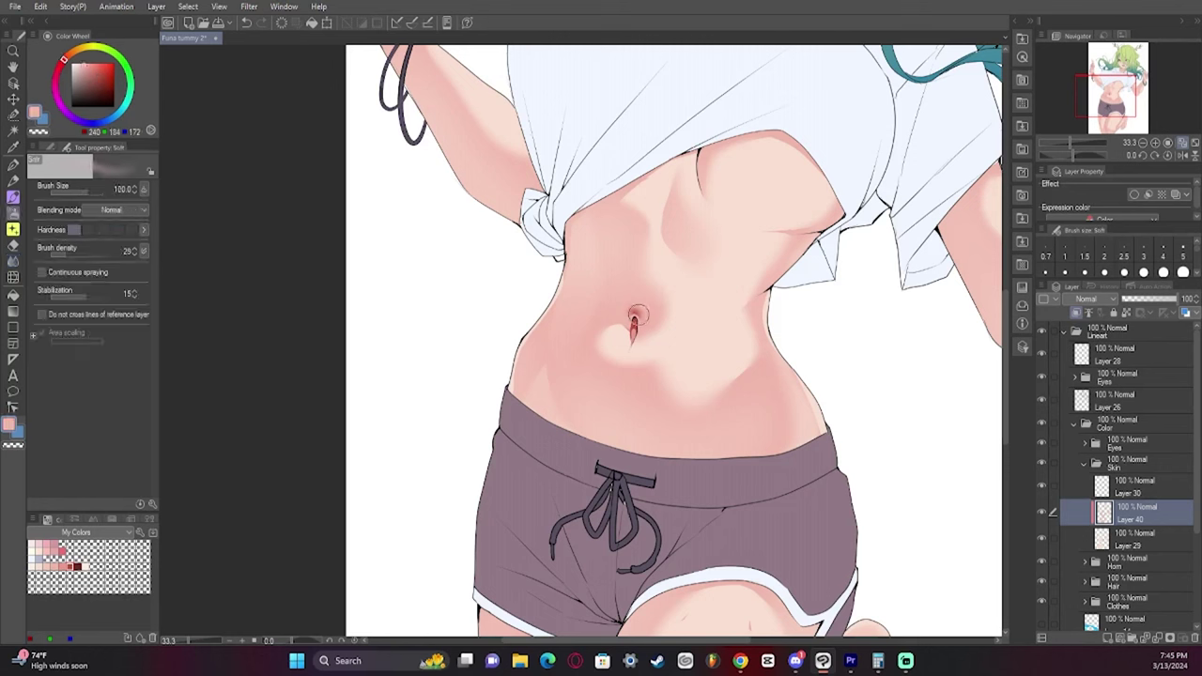
Repaint the skin edges around the navel with sampled tones using the G-pen at size 40
{"action": "left_click", "coordinate": [1121, 404]}
{"action": "left_click", "coordinate": [14, 165]}
{"action": "left_click", "coordinate": [1116, 539]}
{"action": "left_click", "coordinate": [644, 331], "text": "alt"}
{"action": "key", "text": "alt+bracketright"}
{"action": "left_click", "coordinate": [639, 329], "text": "alt"}
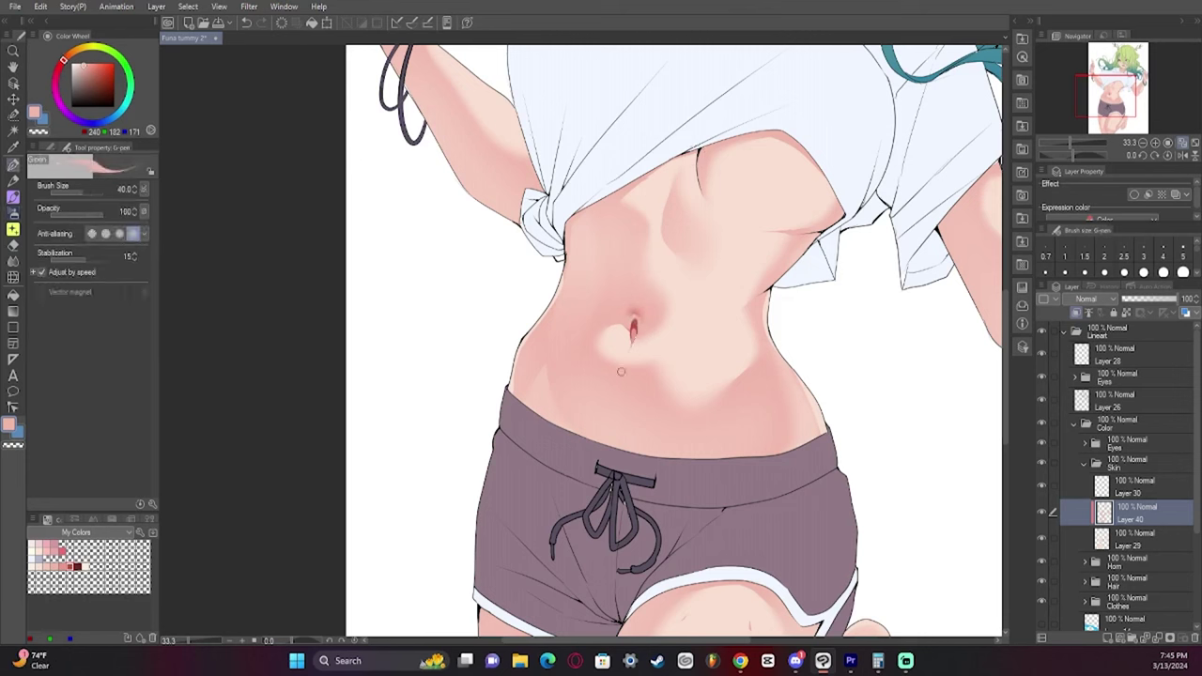
Reshape the navel's dark interior with a sampled red using the G-pen at size 40, and blur the edges
{"action": "key", "text": "j"}
{"action": "left_click", "coordinate": [635, 325], "text": "alt"}
{"action": "key", "text": "p"}
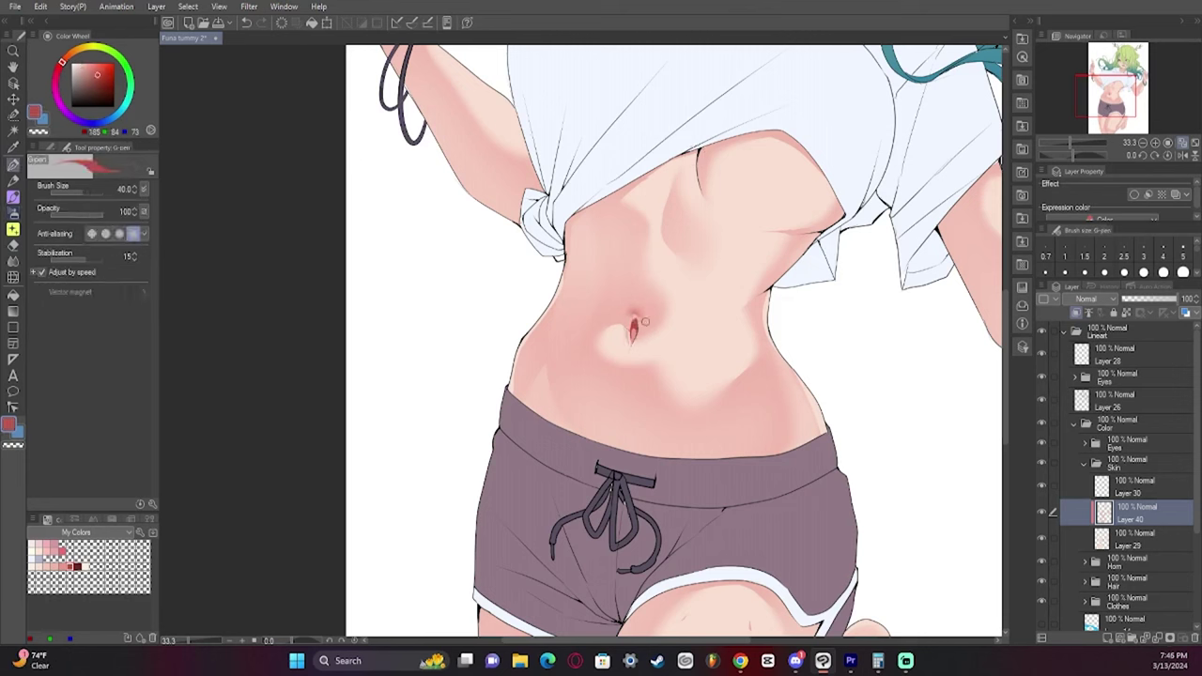
{"action": "key", "text": "j"}
{"action": "key", "text": "p"}
{"action": "key", "text": "j"}
{"action": "left_click", "coordinate": [631, 347], "text": "alt"}
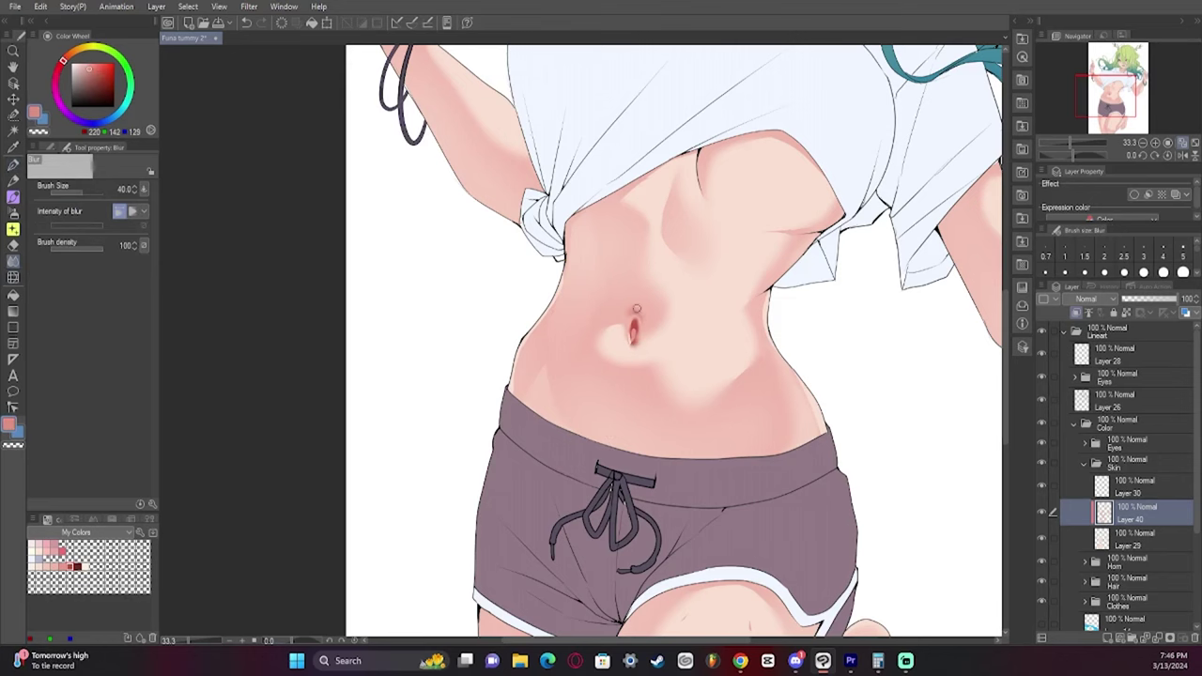
Undo the last navel stroke, repaint a darker sampled red down the navel's center, and blur it
{"action": "key", "text": "p"}
{"action": "key", "text": "j"}
{"action": "key", "text": "ctrl+z"}
{"action": "left_click", "coordinate": [634, 329], "text": "alt"}
{"action": "key", "text": "p"}
{"action": "left_click_drag", "start_coordinate": [633, 325], "coordinate": [635, 337]}
{"action": "key", "text": "j"}
{"action": "key", "text": "p"}
{"action": "key", "text": "j"}
Define the navel's inner shadow and outer rim with sampled dark red and skin tones, blending with the Blur tool
{"action": "left_click", "coordinate": [637, 329], "text": "alt"}
{"action": "key", "text": "p"}
{"action": "left_click", "coordinate": [1195, 143]}
{"action": "key", "text": "ctrl+plus"}
{"action": "key", "text": "ctrl+plus"}
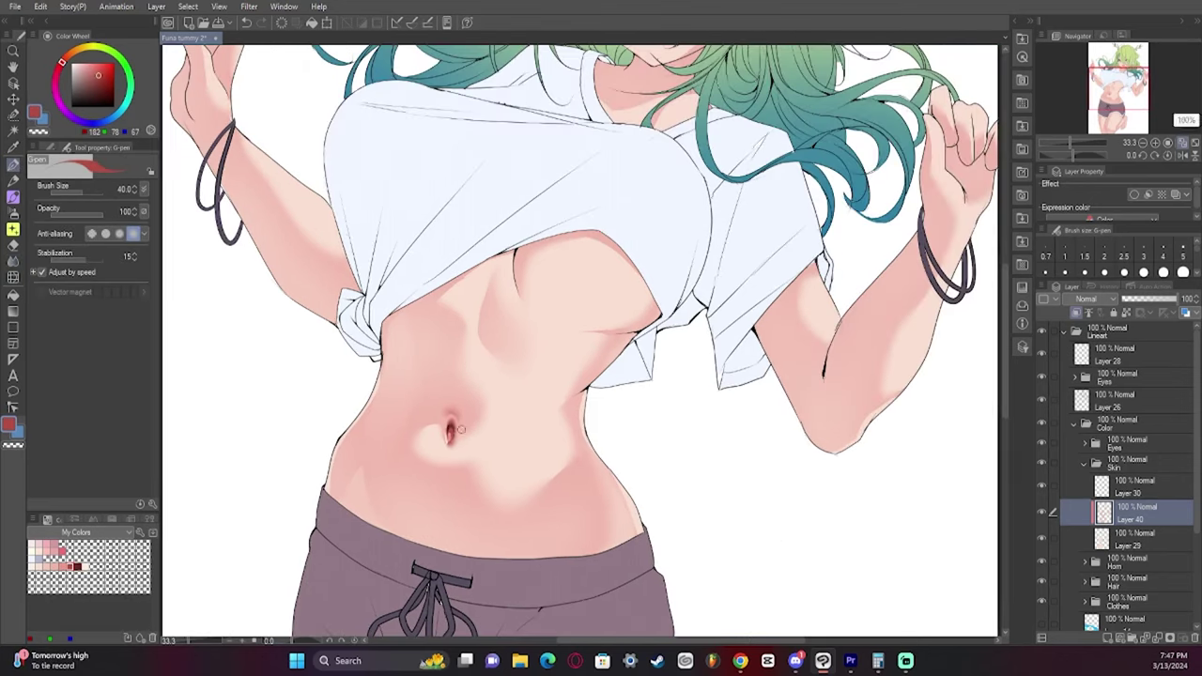
{"action": "left_click", "coordinate": [452, 449], "text": "alt"}
{"action": "key", "text": "j"}
{"action": "left_click", "coordinate": [443, 428], "text": "alt"}
{"action": "key", "text": "p"}
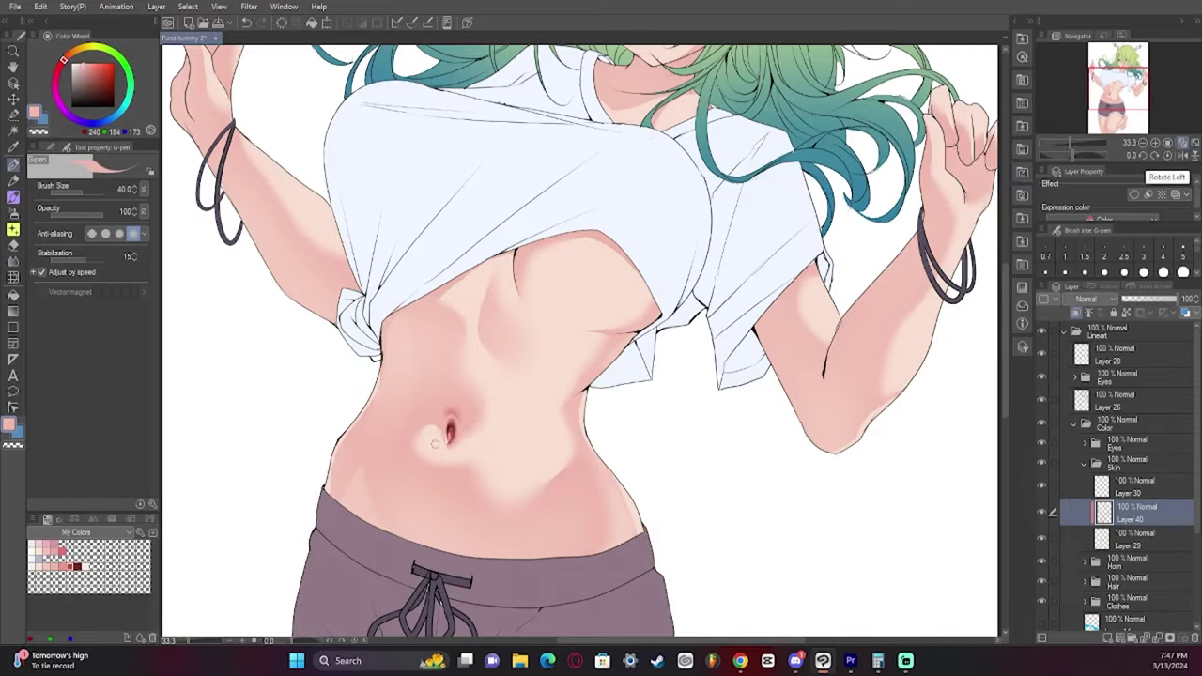
Blend the skin below the navel with a sampled pink using the Soft airbrush at size 170 and Blur at 120
{"action": "left_click", "coordinate": [459, 448], "text": "alt"}
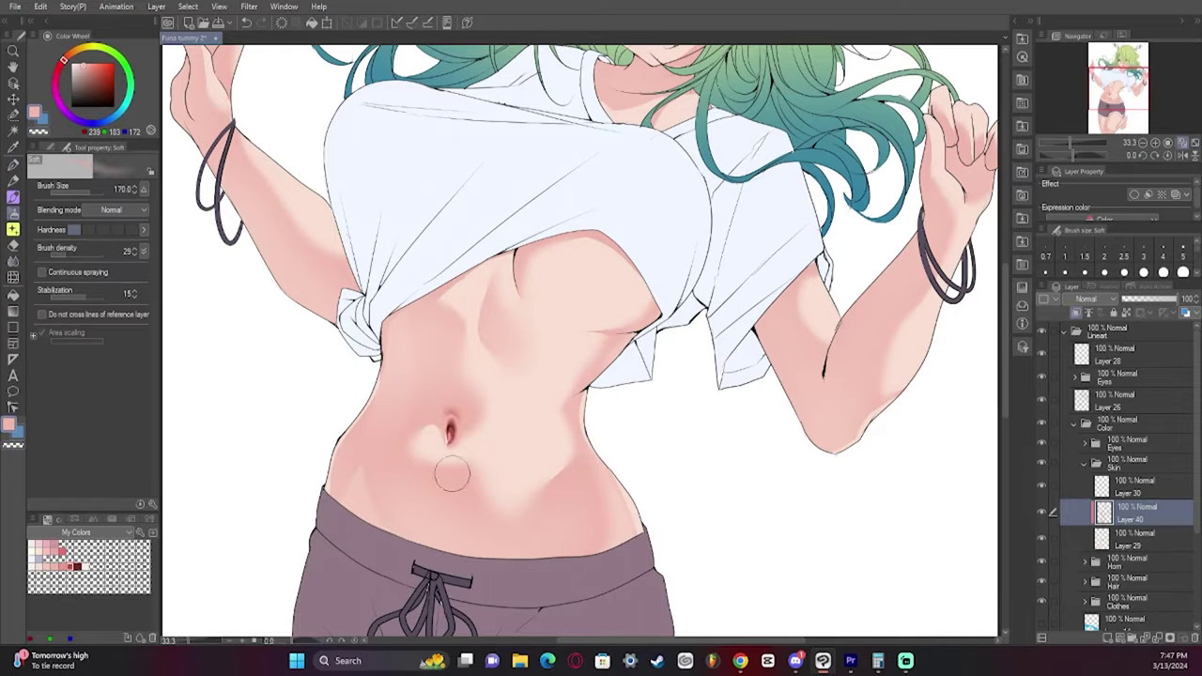
{"action": "key", "text": "j"}
{"action": "left_click", "coordinate": [1195, 143]}
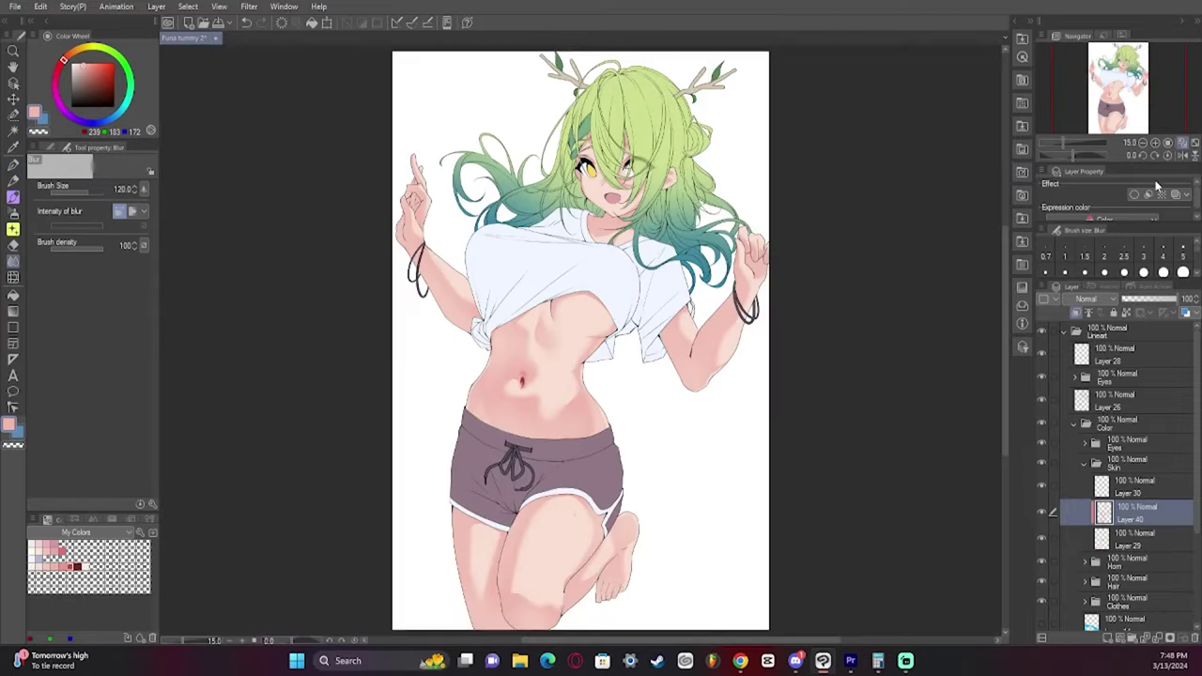
Sample skin tones from the stomach and elbow, deepen the elbow shading with the G-pen at size 40, and blur it
{"action": "key", "text": "b"}
{"action": "left_click", "coordinate": [538, 399], "text": "alt"}
{"action": "key", "text": "p"}
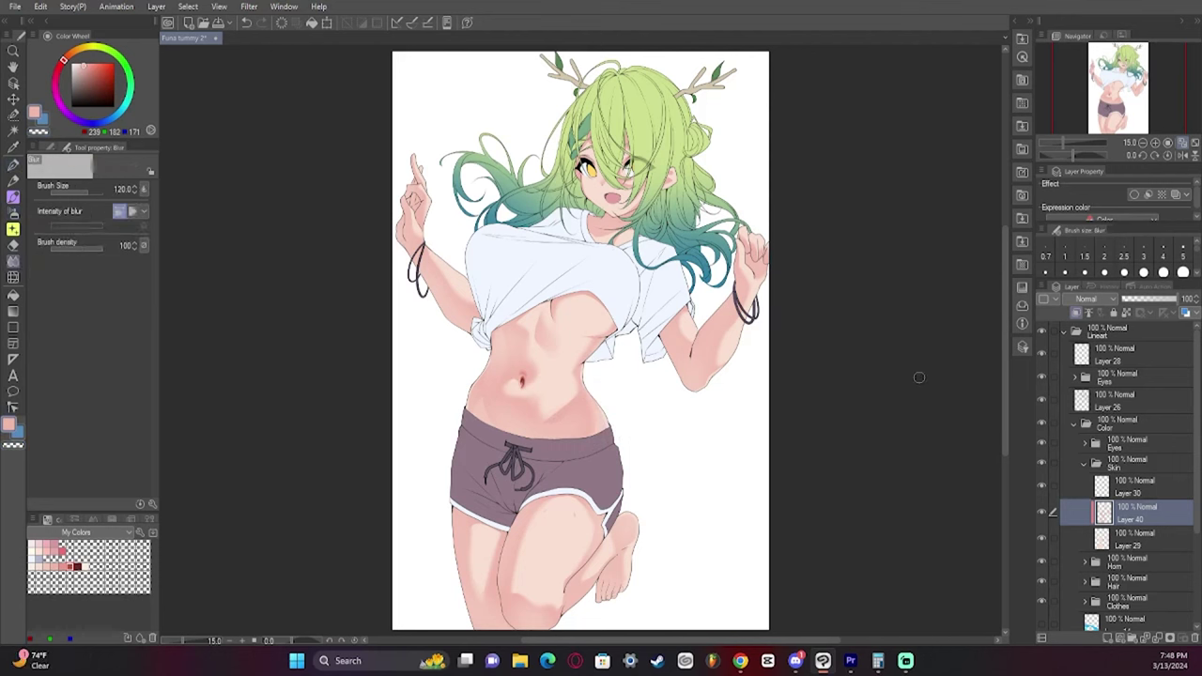
{"action": "left_click", "coordinate": [697, 385], "text": "alt"}
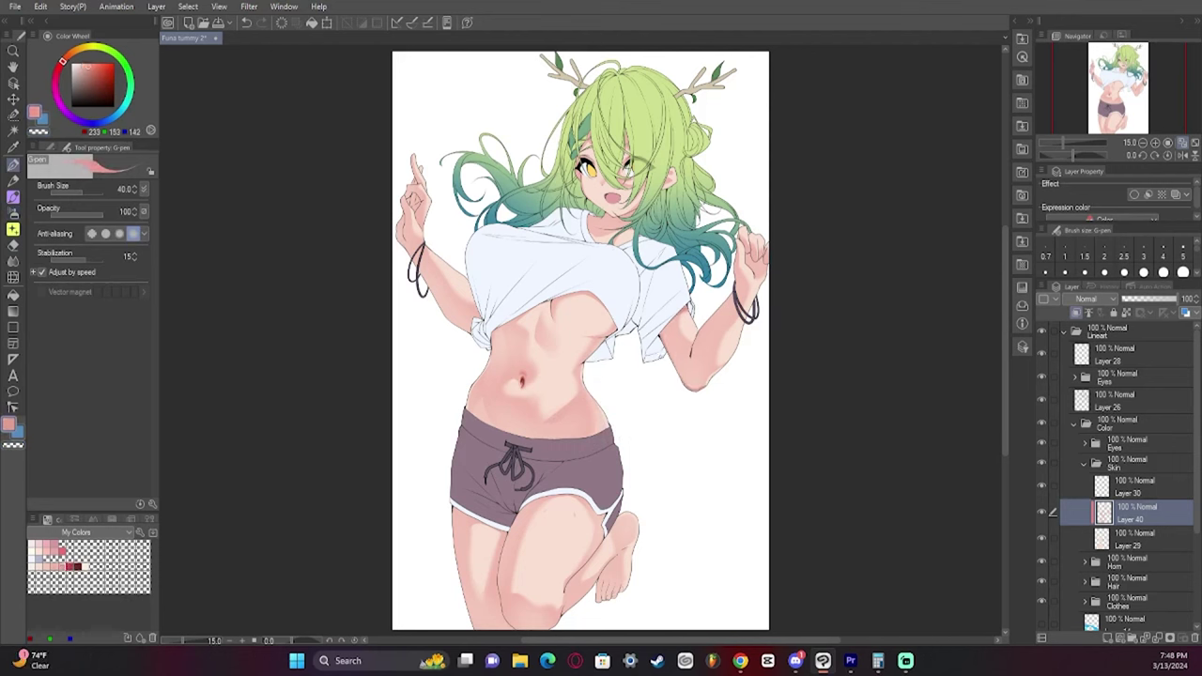
{"action": "key", "text": "j"}
Add darker pink accents to the elbow and curled hand on Layer 40, and blur them at size 120
{"action": "key", "text": "p"}
{"action": "left_click", "coordinate": [1134, 539]}
{"action": "left_click", "coordinate": [32, 567]}
{"action": "left_click", "coordinate": [1137, 513]}
{"action": "left_click", "coordinate": [62, 567]}
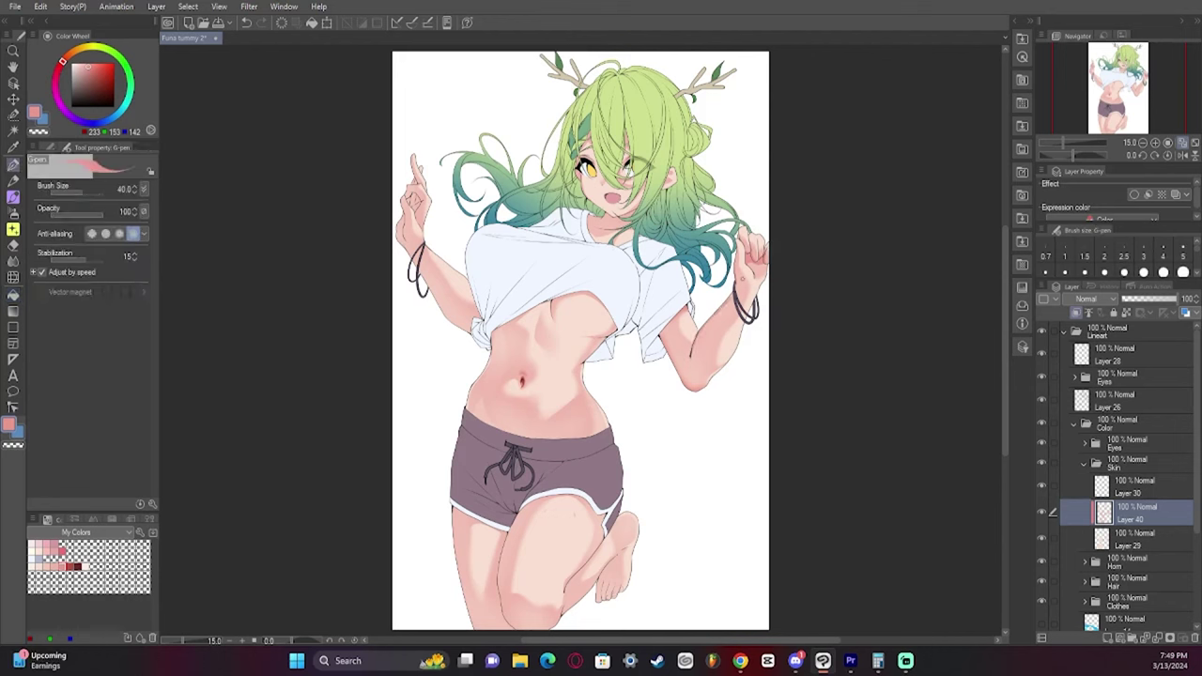
{"action": "key", "text": "j"}
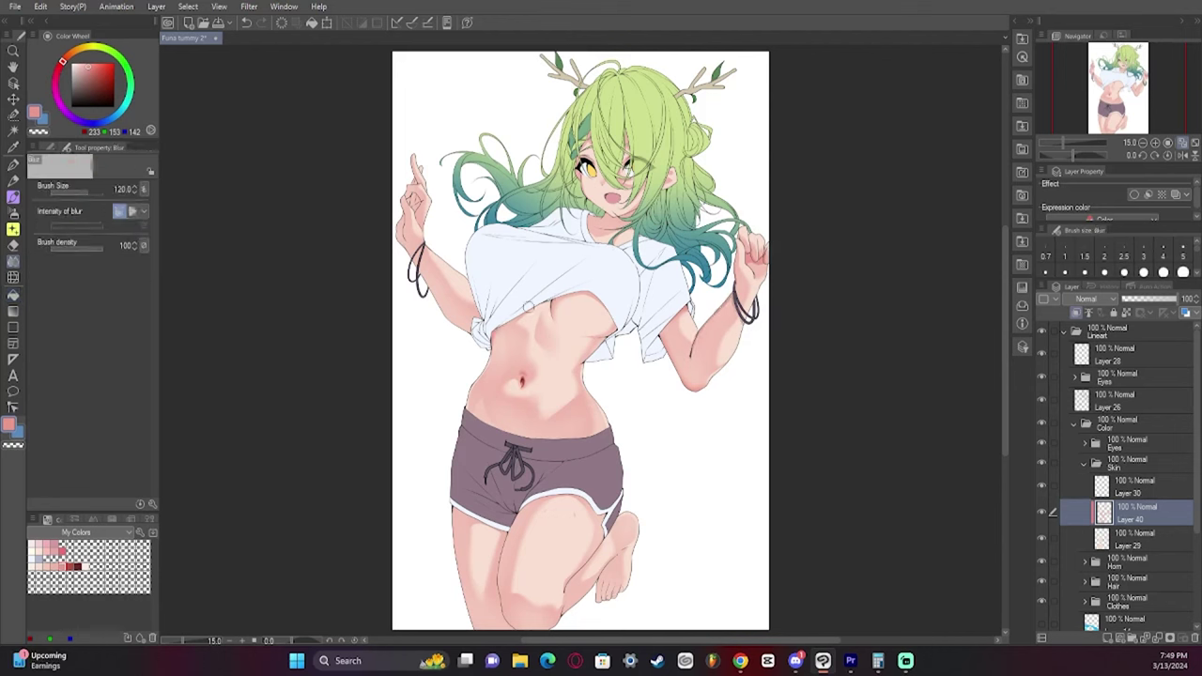
Auto-select the stomach shadow beside the waistband, deepen its pink, deselect, and blur the area
{"action": "key", "text": "p"}
{"action": "key", "text": "w"}
{"action": "left_click", "coordinate": [507, 413]}
{"action": "key", "text": "ctrl+d"}
{"action": "key", "text": "j"}
Auto-select the lower-stomach shadow, deepen the hip side with the G-pen, deselect, blur it, and sample the upper-stomach skin tone
{"action": "key", "text": "w"}
{"action": "left_click", "coordinate": [554, 404]}
{"action": "key", "text": "p"}
{"action": "left_click_drag", "start_coordinate": [569, 413], "coordinate": [623, 369]}
{"action": "key", "text": "ctrl+d"}
{"action": "key", "text": "j"}
{"action": "left_click", "coordinate": [540, 344]}
{"action": "left_click", "coordinate": [540, 344], "text": "alt"}
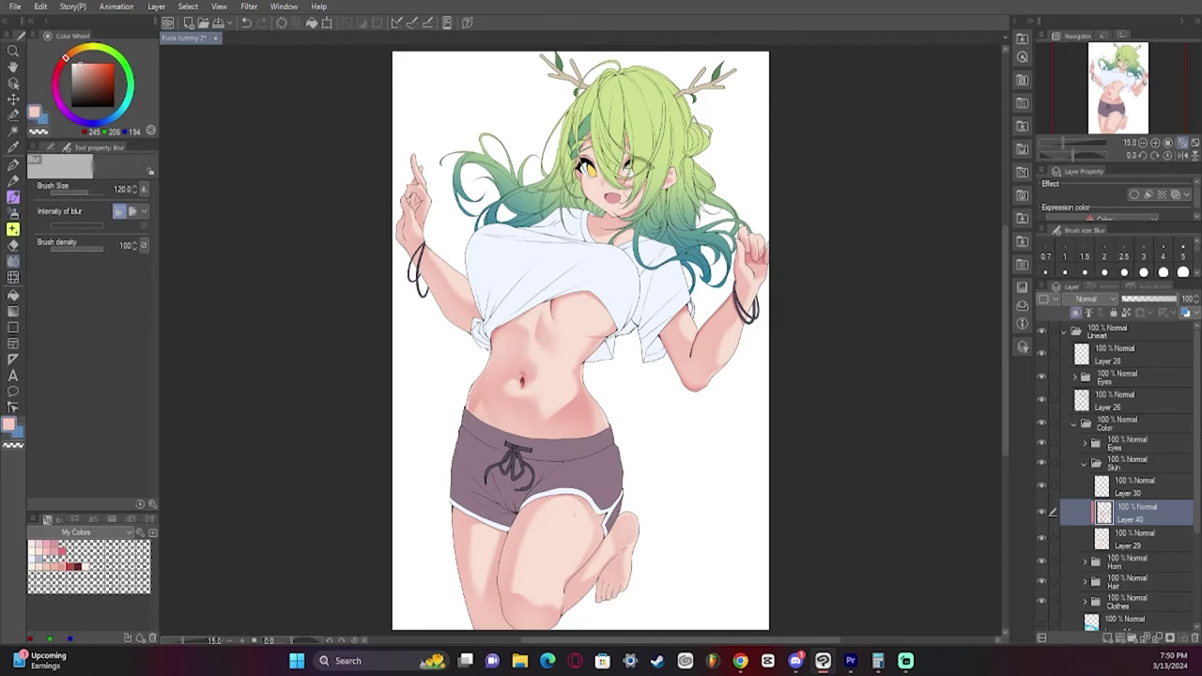
Sample the shadow tone from the lower stomach and fill the shadow area on the raised hand with it
{"action": "key", "text": "b"}
{"action": "key", "text": "p"}
{"action": "left_click", "coordinate": [574, 416], "text": "alt"}
{"action": "key", "text": "g"}
{"action": "left_click", "coordinate": [414, 199]}
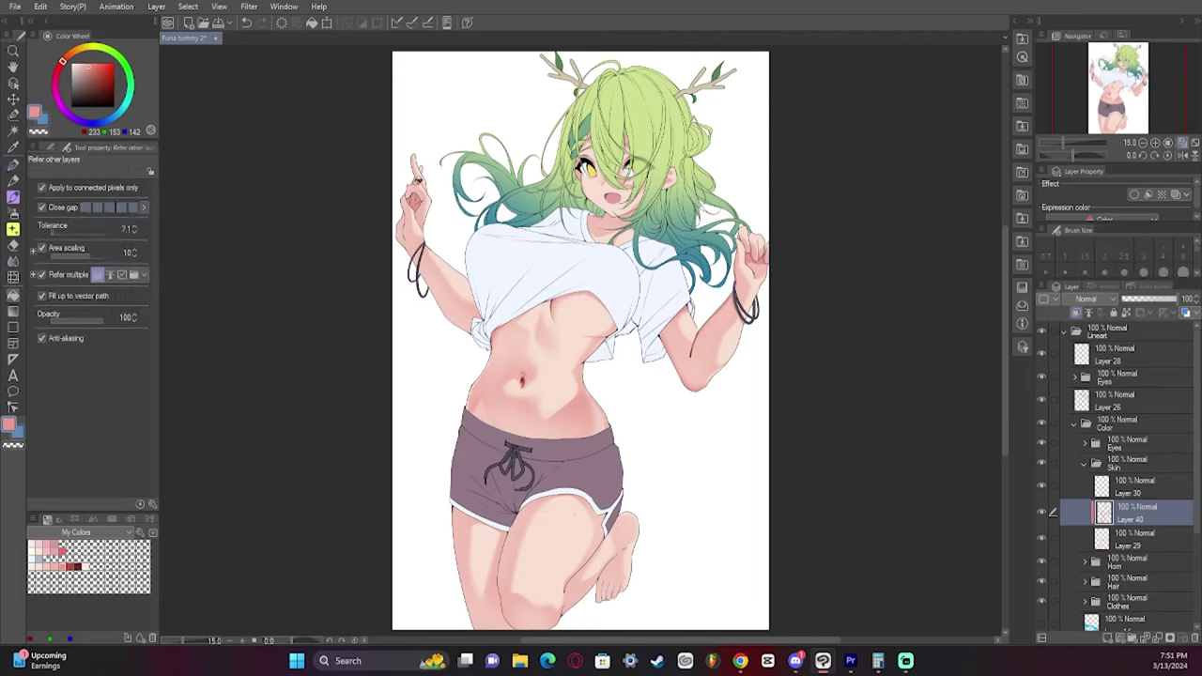
Mirror the canvas, paint pink G-pen shading along the raised hand's wrist, and blur it at size 120
{"action": "key", "text": "p"}
{"action": "key", "text": "h"}
{"action": "left_click_drag", "start_coordinate": [760, 242], "coordinate": [732, 289]}
{"action": "key", "text": "j"}
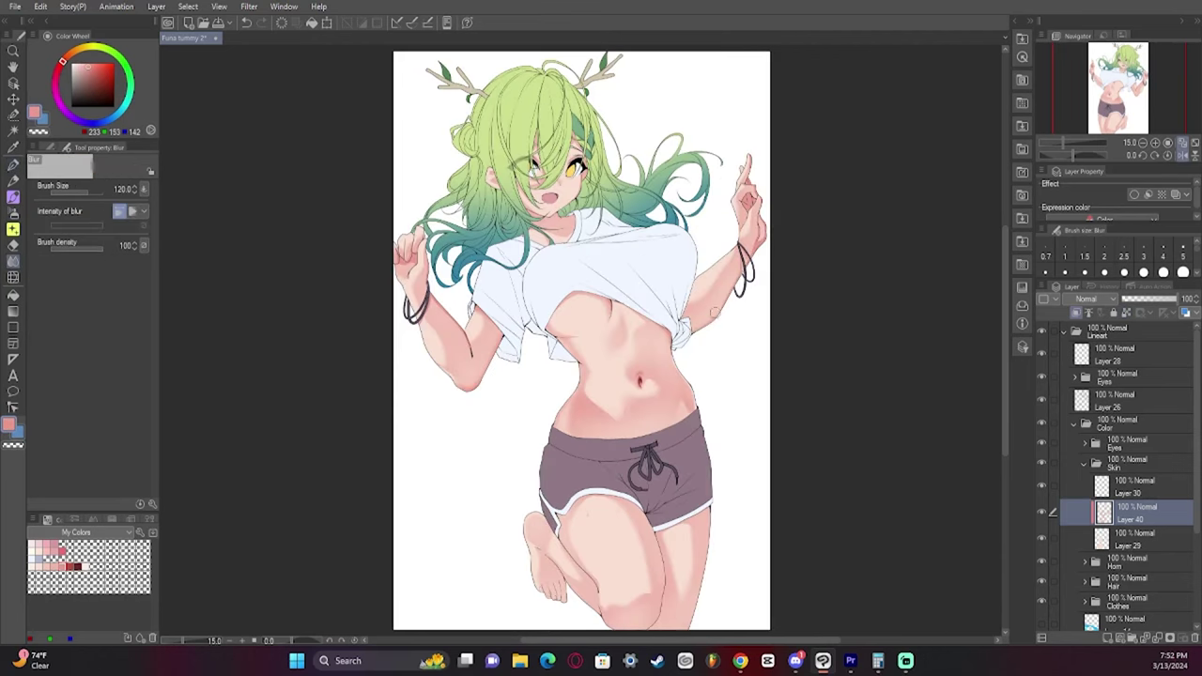
Add pink G-pen shading to the upper stomach beneath the shirt and blend it with the Blur tool
{"action": "key", "text": "p"}
{"action": "left_click_drag", "start_coordinate": [634, 312], "coordinate": [667, 334]}
{"action": "key", "text": "j"}
Tint the bent knee with the Soft airbrush at size 500 in dark red, and return the canvas to its unmirrored orientation
{"action": "left_click_drag", "start_coordinate": [648, 385], "coordinate": [659, 211]}
{"action": "key", "text": "h"}
{"action": "key", "text": "b"}
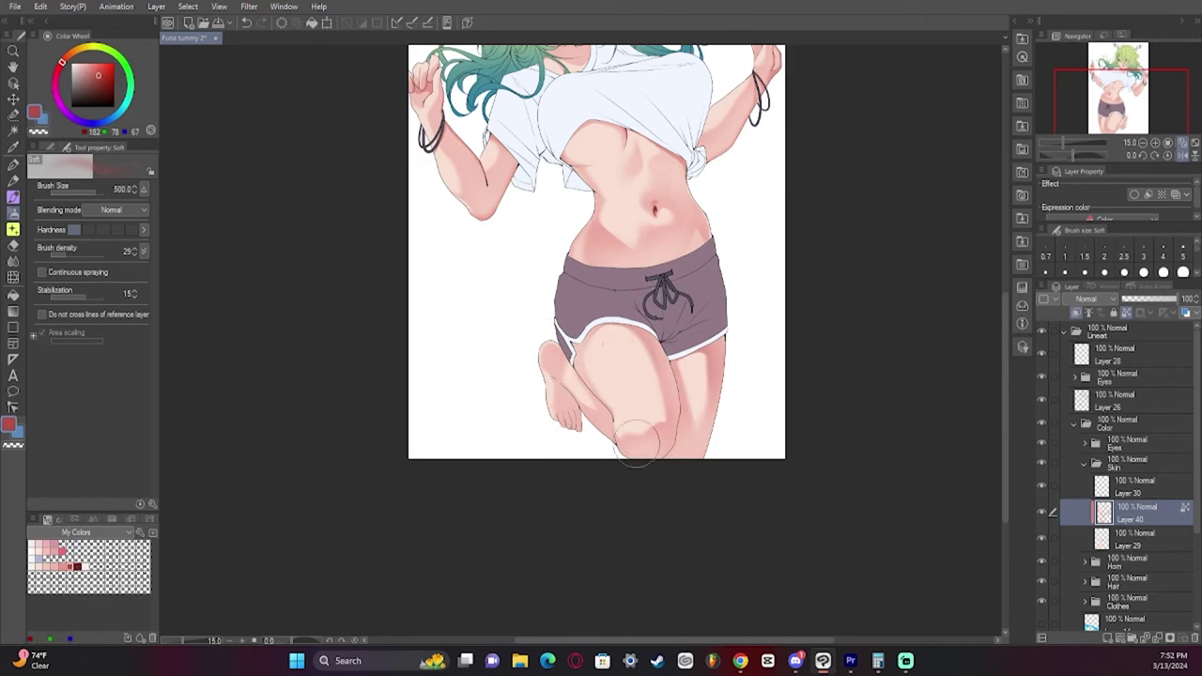
{"action": "left_click", "coordinate": [1194, 150]}
{"action": "key", "text": "p"}
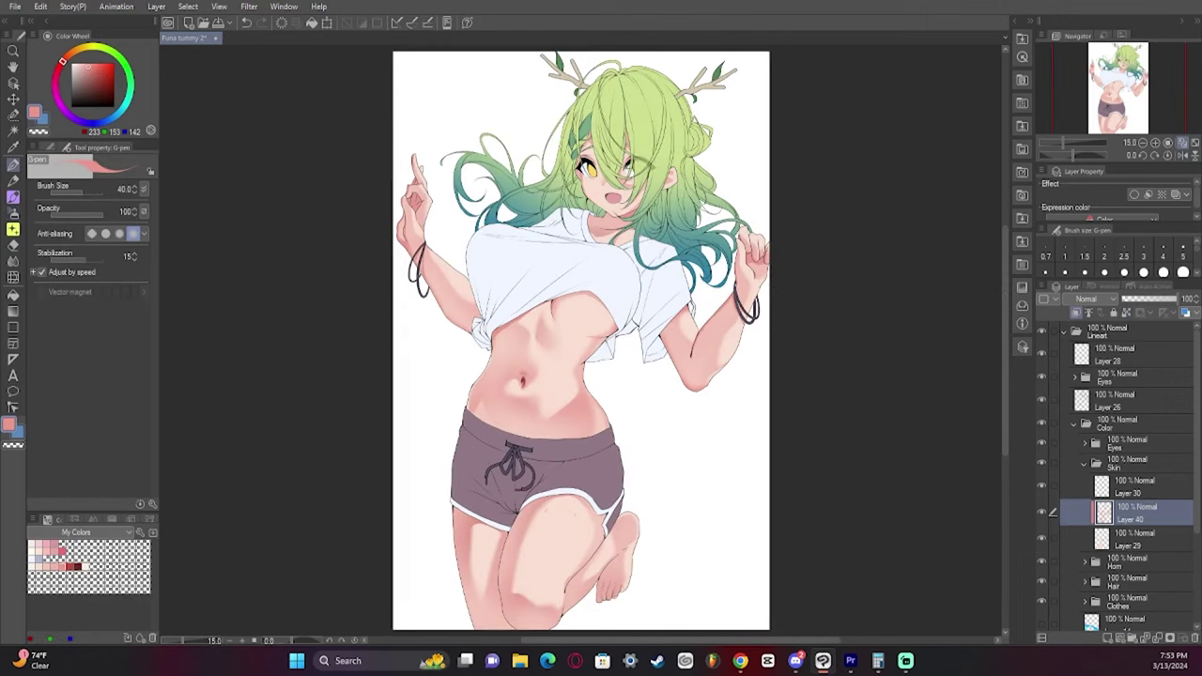
Pick the dark red swatch, add an accent beside the eye with the G-pen at size 40, and blur at size 60
{"action": "left_click", "coordinate": [71, 566]}
{"action": "left_click", "coordinate": [62, 567]}
{"action": "left_click", "coordinate": [71, 566]}
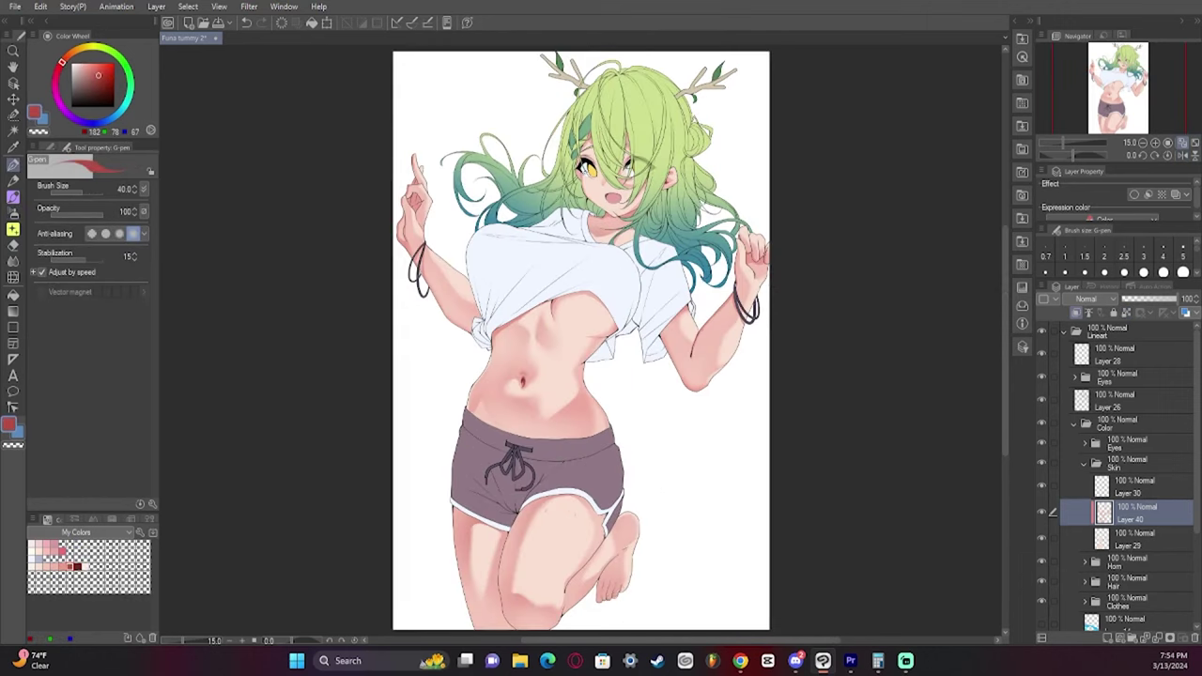
{"action": "left_click_drag", "start_coordinate": [577, 172], "coordinate": [584, 178]}
{"action": "key", "text": "j"}
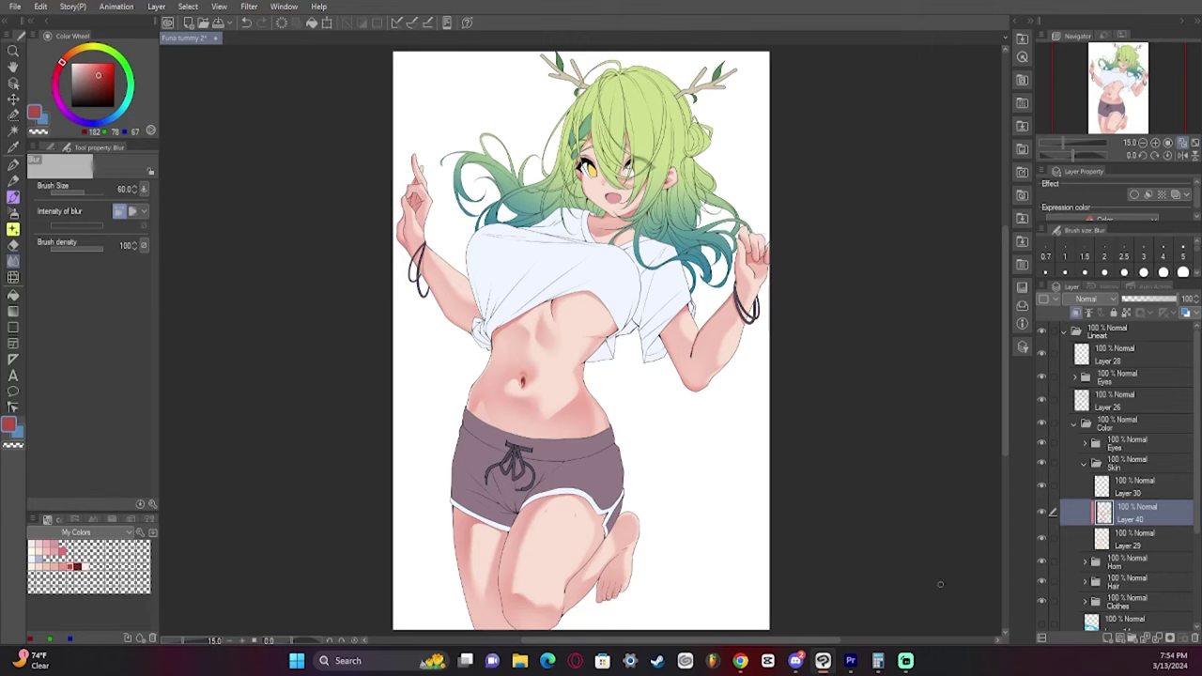
Mirror the canvas, shade the bent lower leg in pink, sample its light skin tone, and restore the orientation
{"action": "key", "text": "p"}
{"action": "key", "text": "h"}
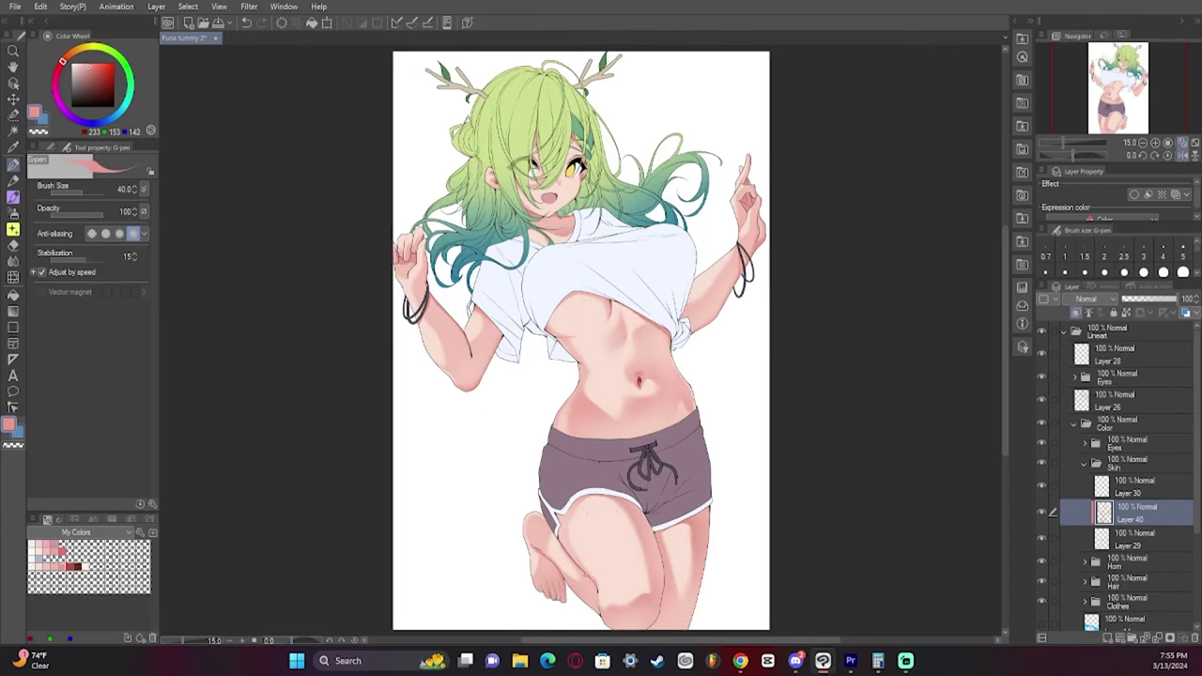
{"action": "left_click_drag", "start_coordinate": [584, 572], "coordinate": [598, 591]}
{"action": "left_click", "coordinate": [582, 586], "text": "alt"}
{"action": "left_click", "coordinate": [1183, 155]}
{"action": "key", "text": "j"}
{"action": "key", "text": "p"}
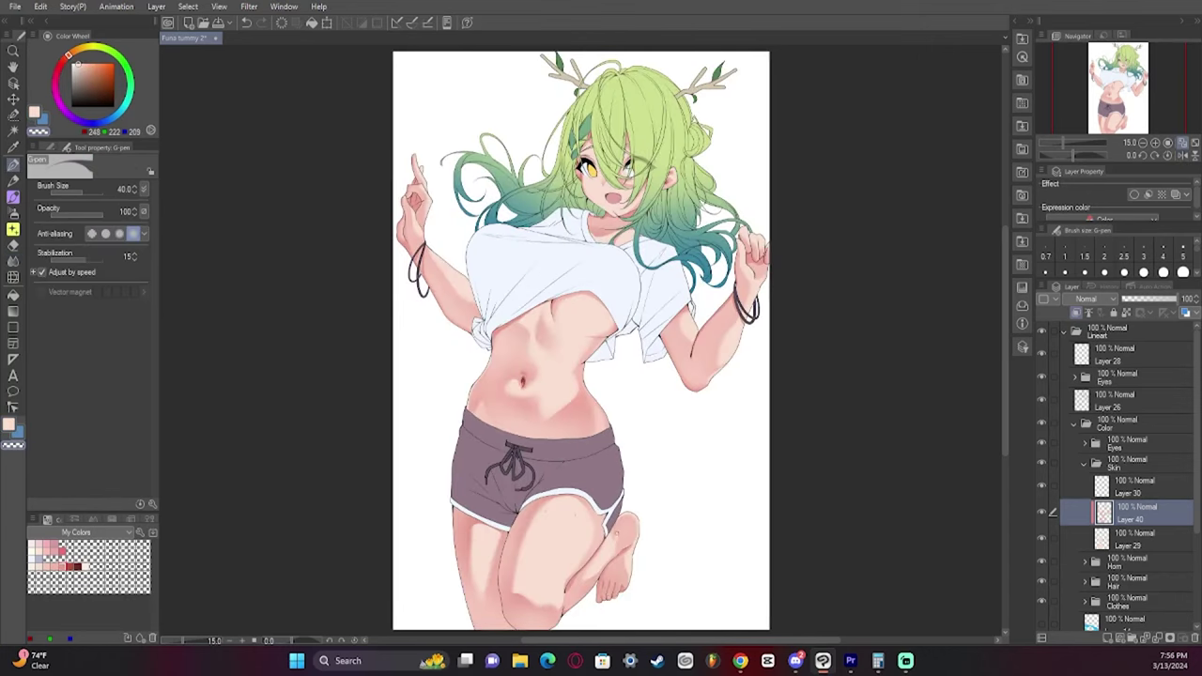
Touch up the bent leg's ankle with the light skin tone using the G-pen, and blend it with the Blur tool
{"action": "left_click_drag", "start_coordinate": [618, 526], "coordinate": [612, 539]}
{"action": "key", "text": "j"}
{"action": "key", "text": "e"}
{"action": "key", "text": "j"}
Sample the knee's pink, deepen the knee shading with the G-pen, blur it, and sample the shadow tone of the straight leg's thigh
{"action": "left_click_drag", "start_coordinate": [523, 488], "coordinate": [561, 319]}
{"action": "left_click", "coordinate": [584, 449], "text": "alt"}
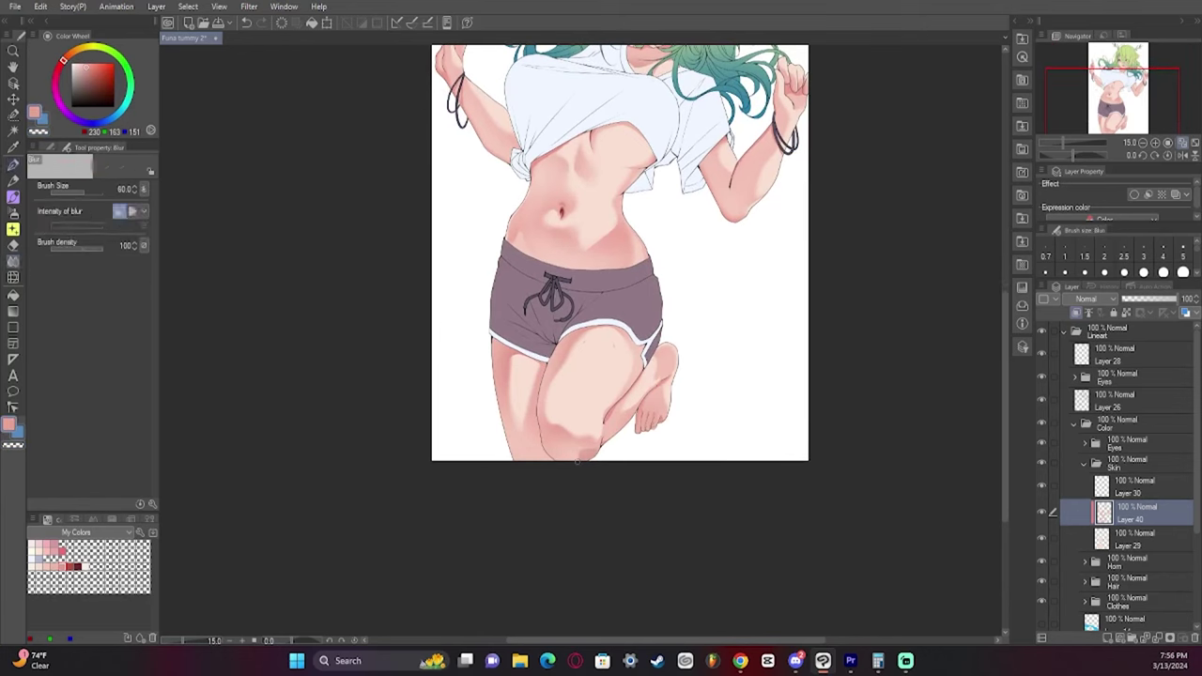
{"action": "key", "text": "p"}
{"action": "left_click_drag", "start_coordinate": [544, 440], "coordinate": [541, 412]}
{"action": "key", "text": "j"}
{"action": "left_click", "coordinate": [509, 362], "text": "alt"}
{"action": "key", "text": "p"}
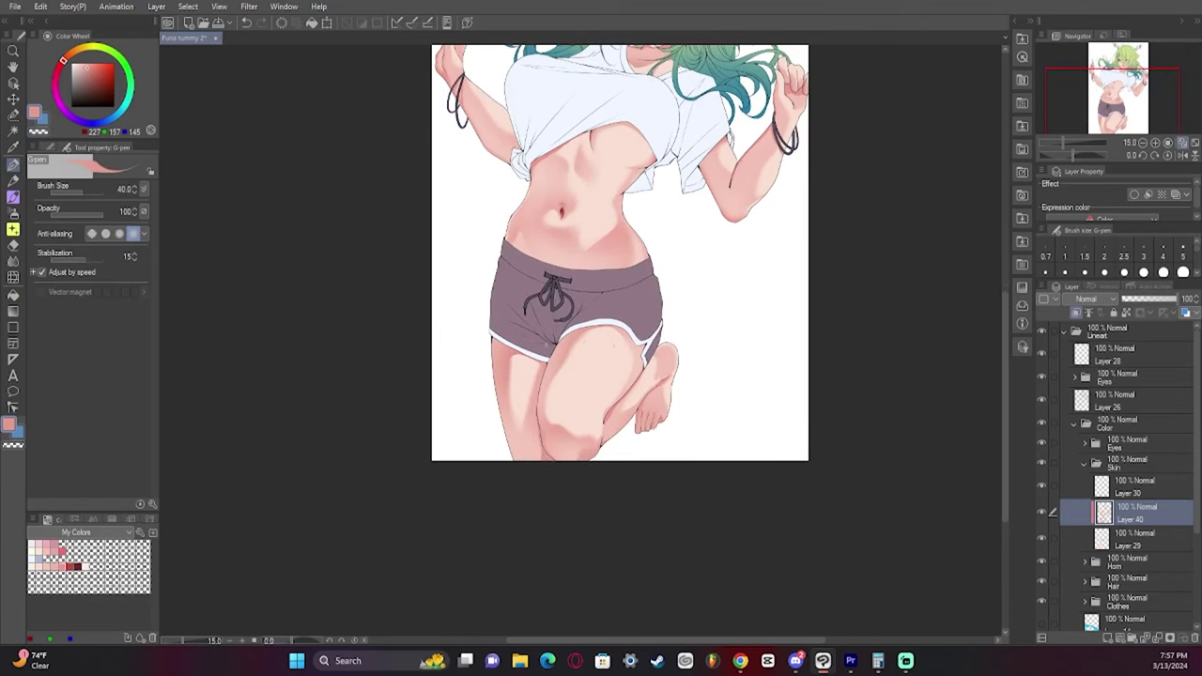
{"action": "left_click", "coordinate": [1195, 143]}
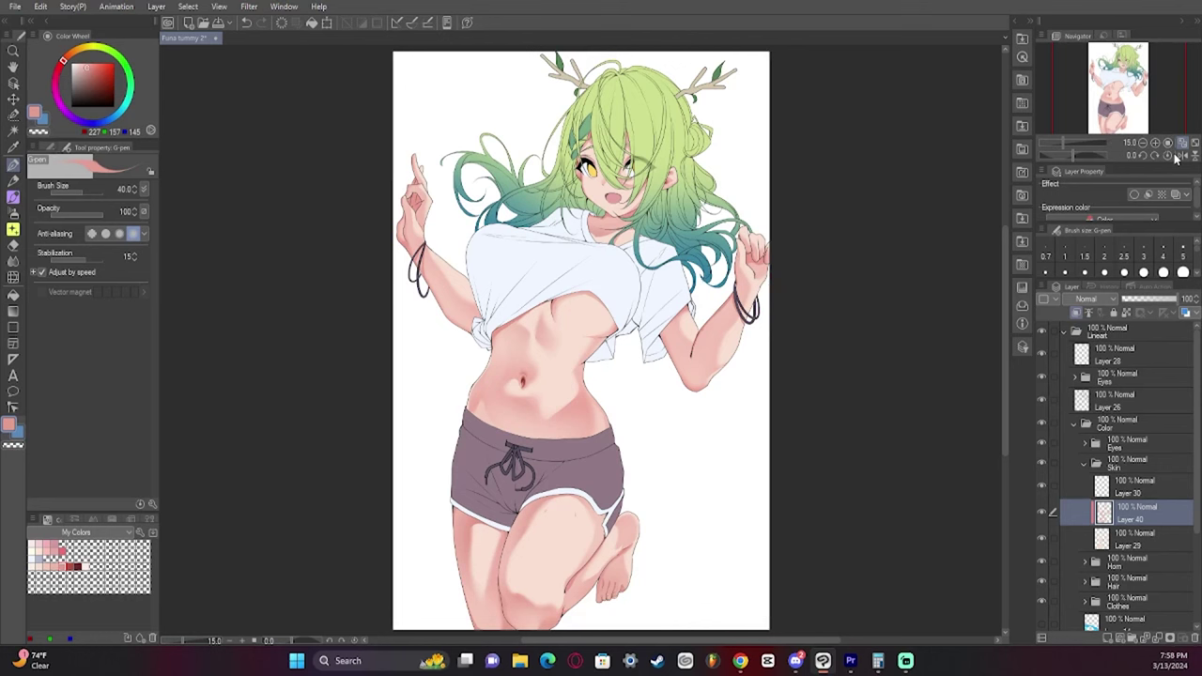
Darken the navel with the dark brown-red swatch using the G-pen, blur it at size 50, and sample the light skin beside it
{"action": "key", "text": "j"}
{"action": "left_click", "coordinate": [77, 566]}
{"action": "key", "text": "p"}
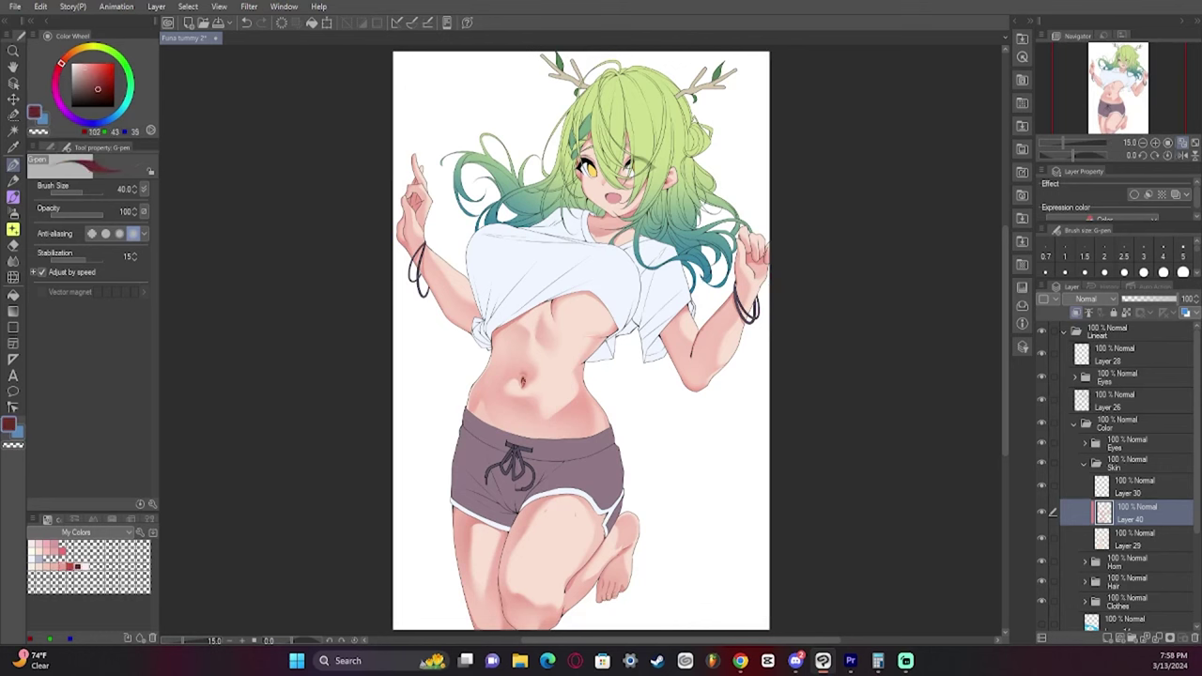
{"action": "key", "text": "j"}
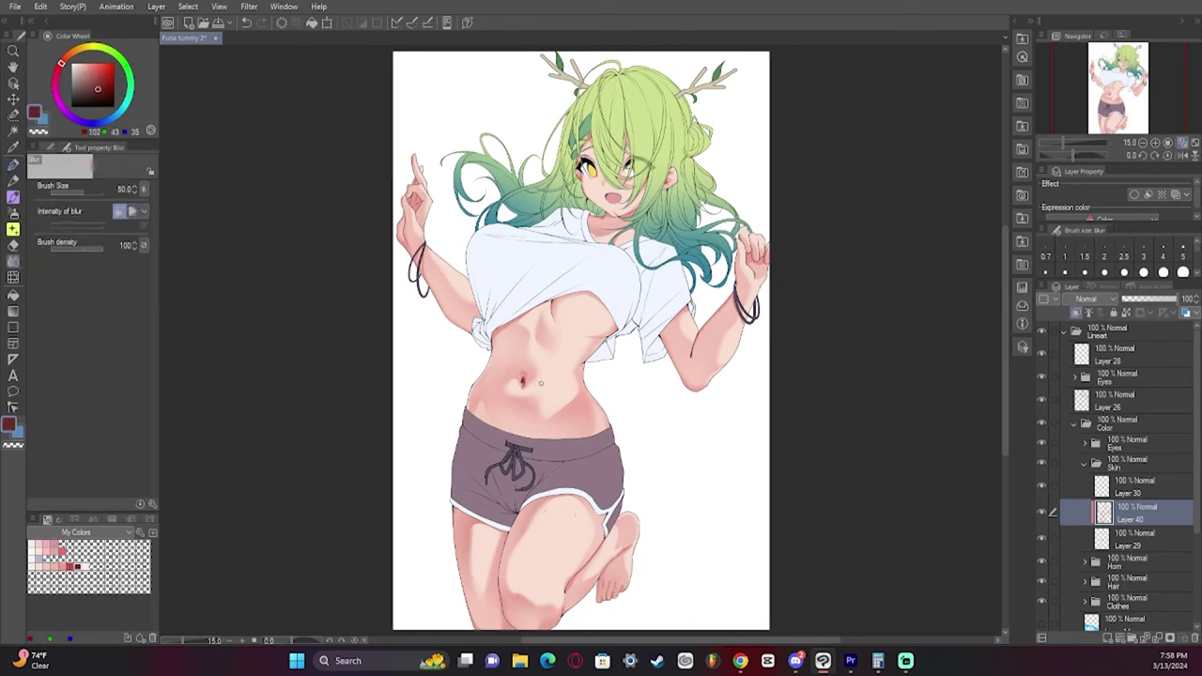
{"action": "left_click", "coordinate": [540, 382], "text": "alt"}
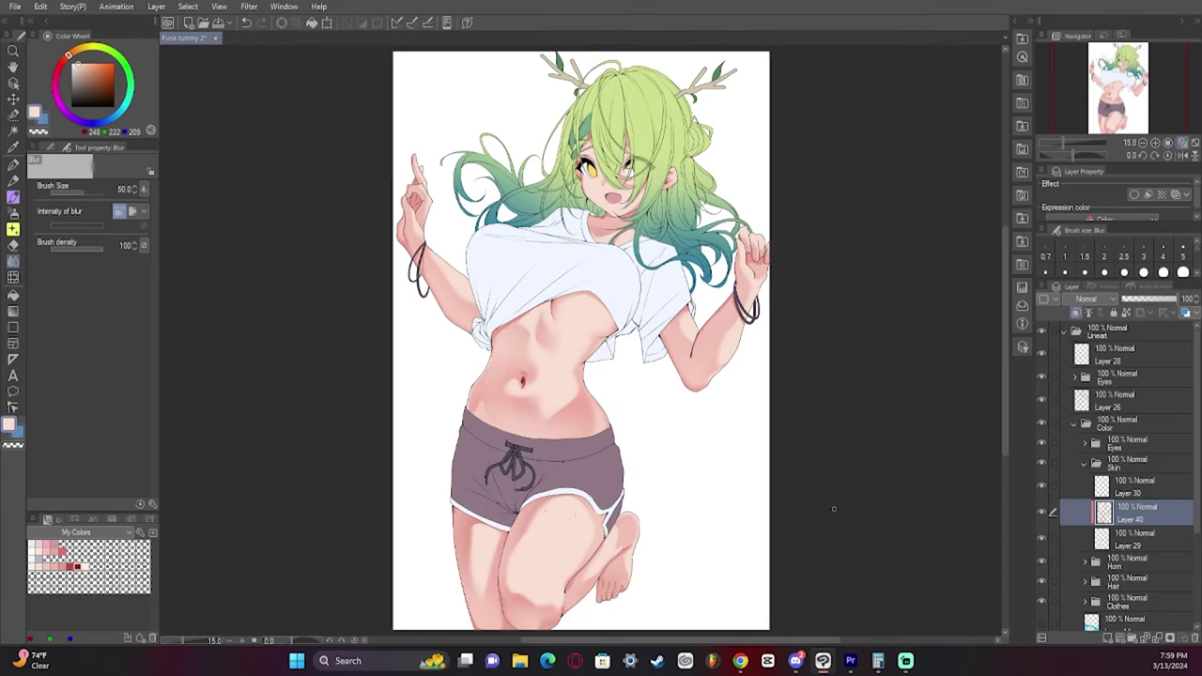
Sample the lower-stomach tone and soften the stomach shading with the Soft airbrush at size 200
{"action": "left_click", "coordinate": [572, 414], "text": "alt"}
{"action": "key", "text": "b"}
{"action": "left_click_drag", "start_coordinate": [574, 412], "coordinate": [559, 414]}
{"action": "left_click_drag", "start_coordinate": [626, 380], "coordinate": [488, 397]}
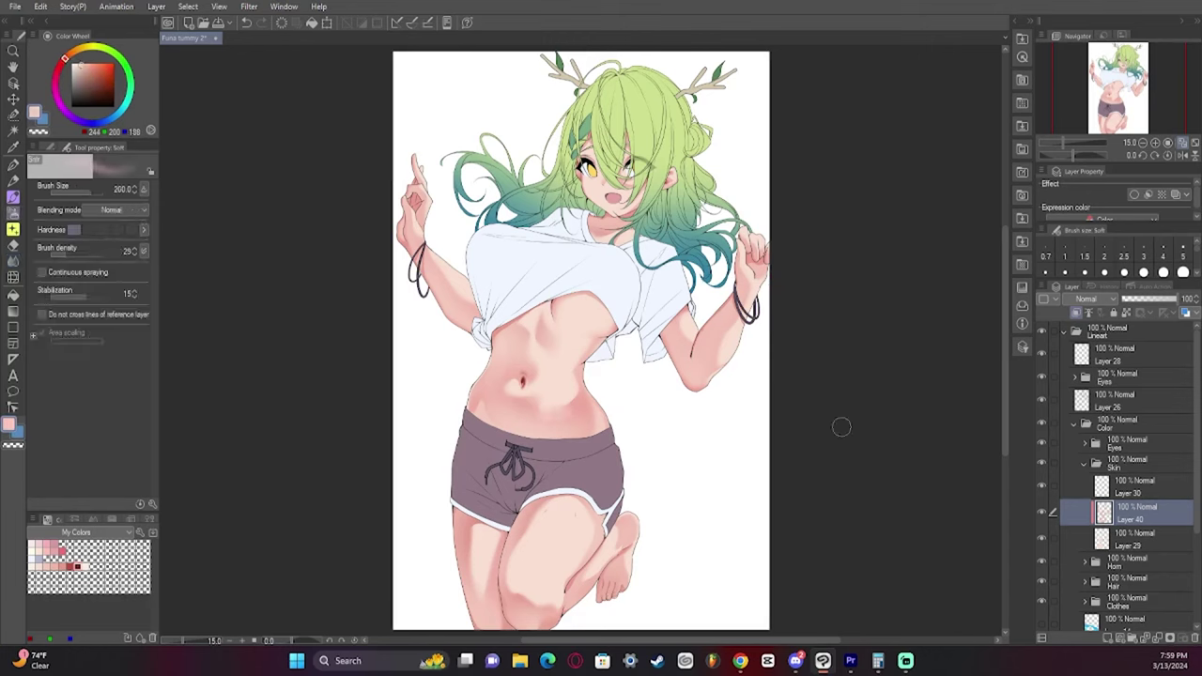
{"action": "key", "text": "p"}
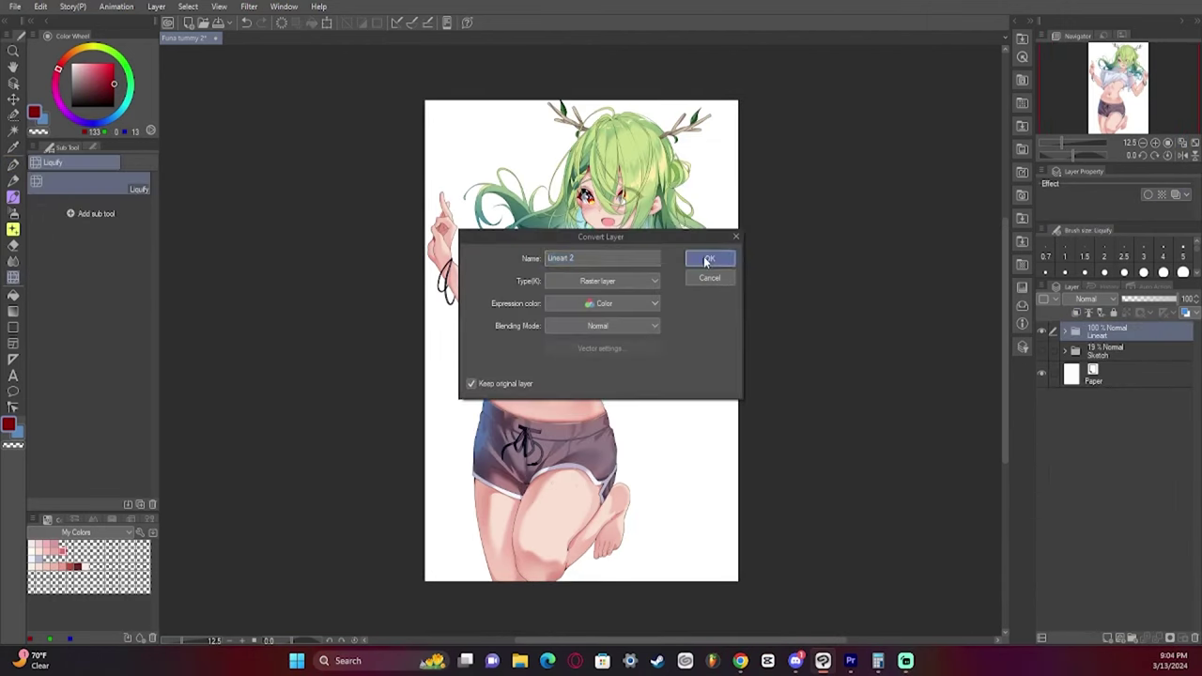
Convert the Lineart folder into a raster layer named Lineart 2, keeping the original, and add a clipped Add (Glow) layer above it
{"action": "left_click", "coordinate": [719, 260]}
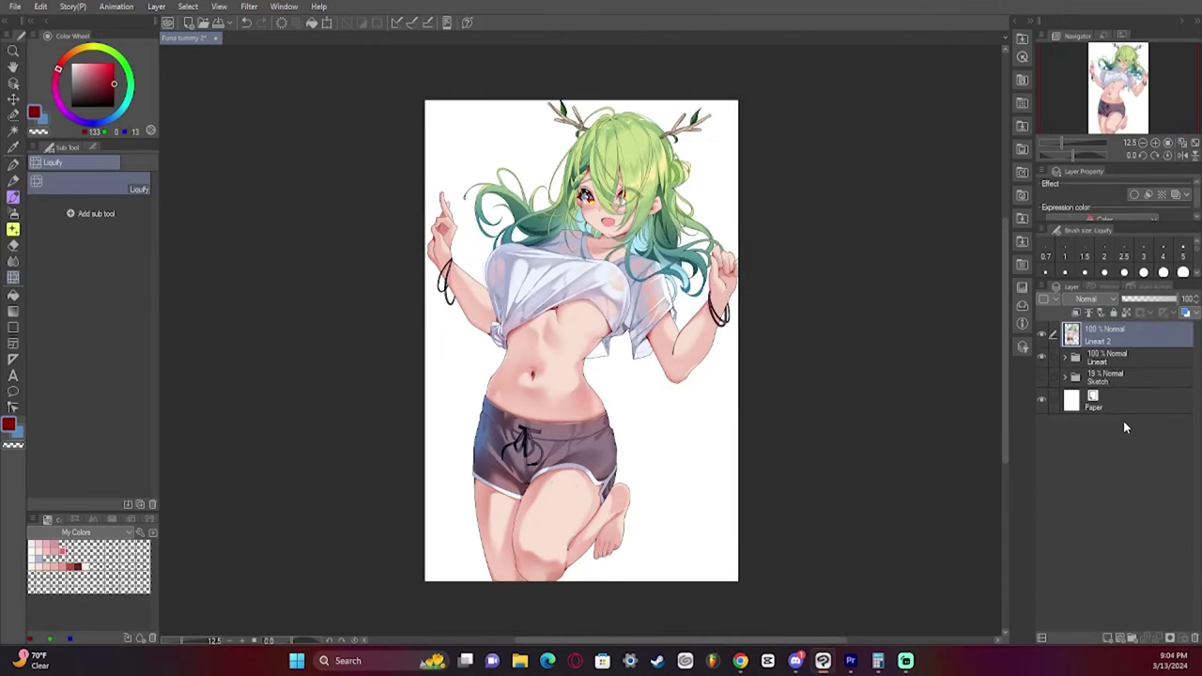
{"action": "left_click", "coordinate": [1108, 637]}
{"action": "left_click", "coordinate": [1086, 299]}
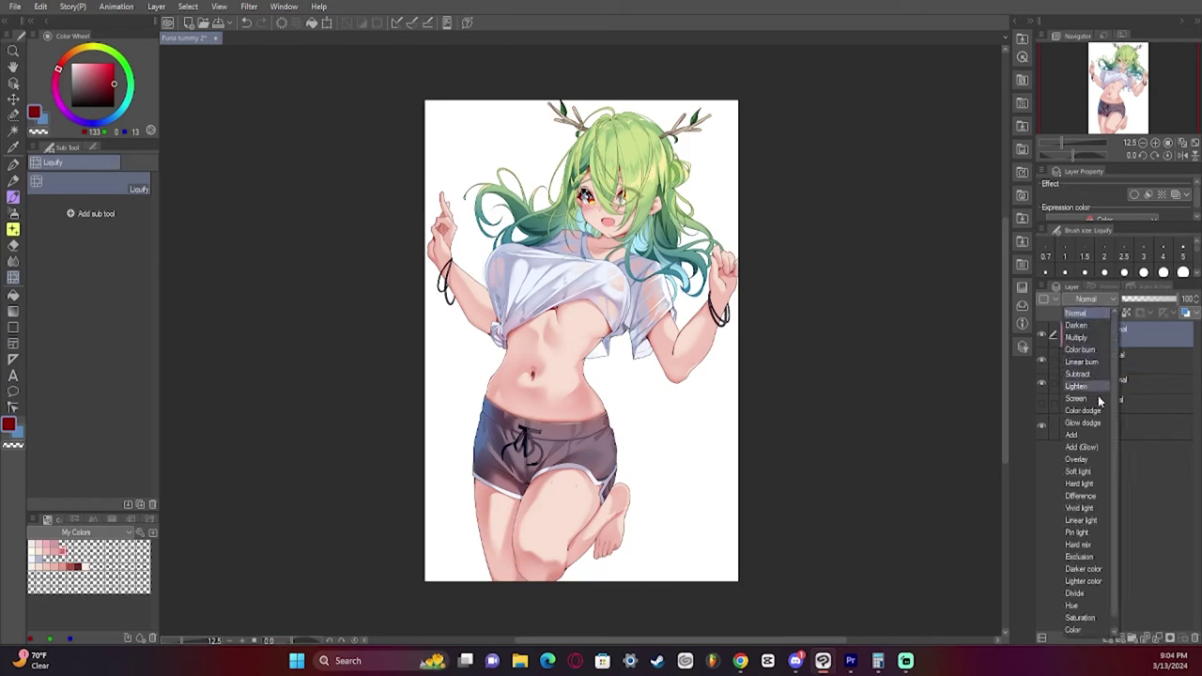
{"action": "left_click", "coordinate": [1091, 448]}
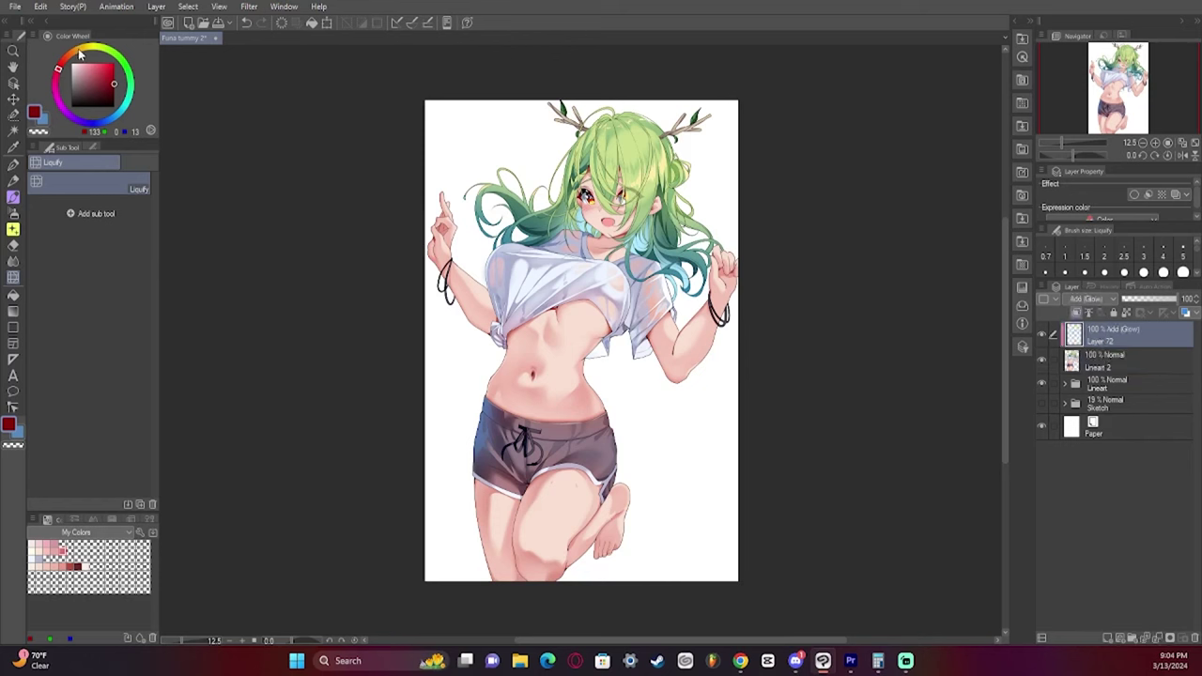
Try an orange glow on the stomach with an enlarged Soft airbrush, undo it, and airbrush an orange-red glow there instead
{"action": "left_click", "coordinate": [77, 53]}
{"action": "left_click", "coordinate": [111, 66]}
{"action": "left_click", "coordinate": [13, 212]}
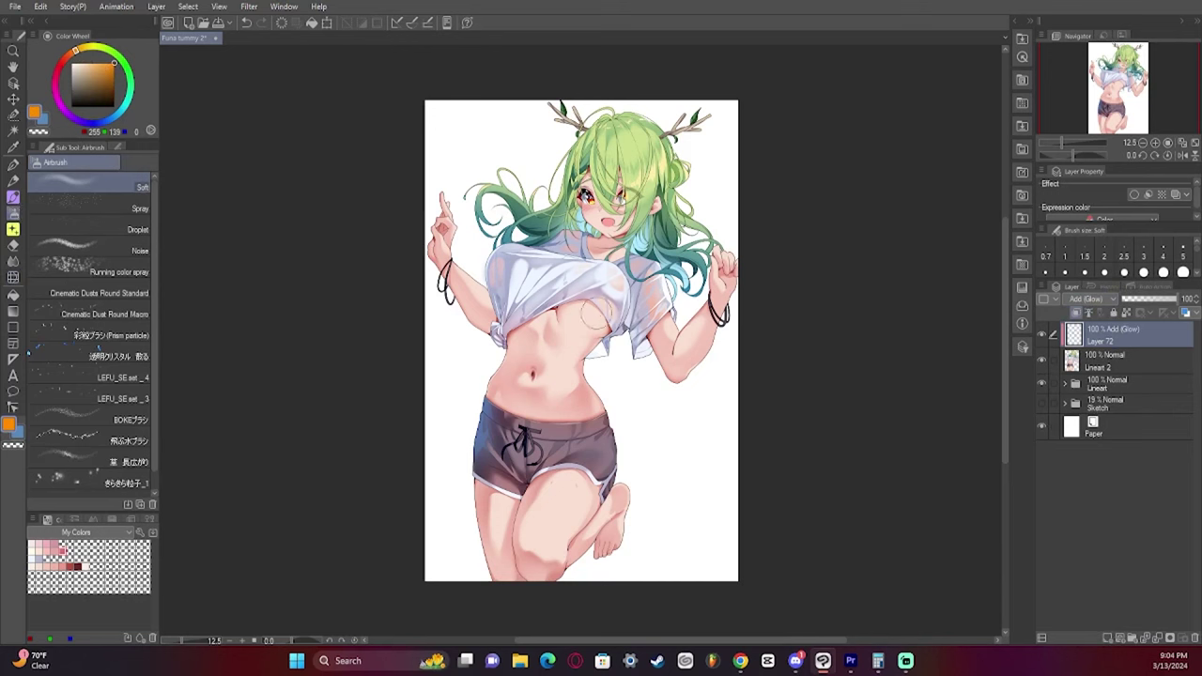
{"action": "key", "text": "bracketright"}
{"action": "key", "text": "bracketright"}
{"action": "mouse_move", "coordinate": [576, 310]}
{"action": "left_mouse_down"}
{"action": "mouse_move", "coordinate": [622, 313]}
{"action": "mouse_move", "coordinate": [608, 329]}
{"action": "left_mouse_up"}
{"action": "key", "text": "ctrl+z"}
{"action": "left_click", "coordinate": [68, 56]}
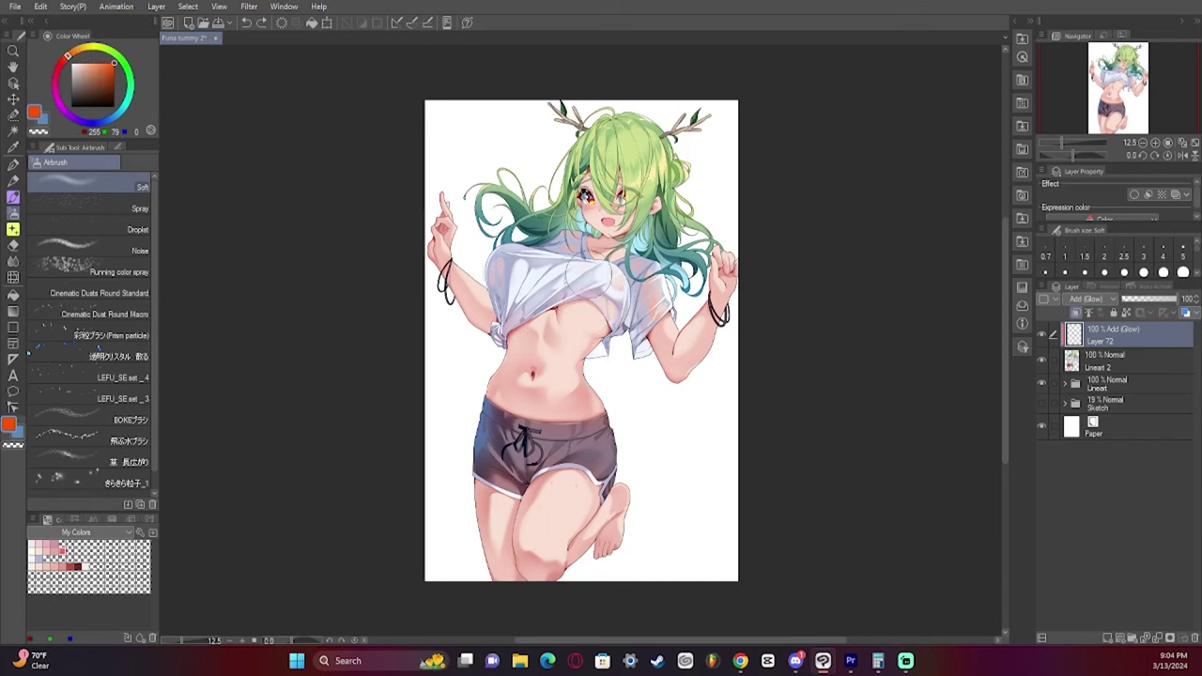
{"action": "mouse_move", "coordinate": [577, 314]}
{"action": "left_mouse_down"}
{"action": "mouse_move", "coordinate": [630, 313]}
{"action": "mouse_move", "coordinate": [601, 322]}
{"action": "left_mouse_up"}
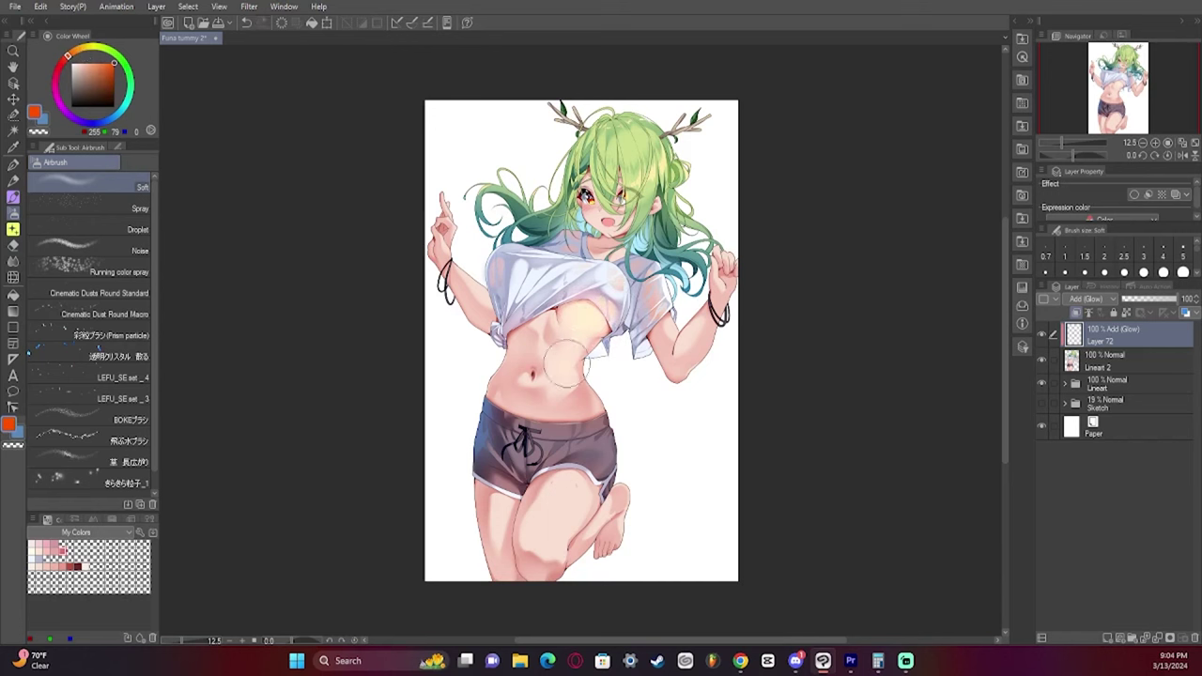
{"action": "mouse_move", "coordinate": [565, 357]}
{"action": "left_mouse_down"}
{"action": "mouse_move", "coordinate": [548, 386]}
{"action": "mouse_move", "coordinate": [577, 367]}
{"action": "mouse_move", "coordinate": [671, 381]}
{"action": "mouse_move", "coordinate": [601, 367]}
{"action": "left_mouse_up"}
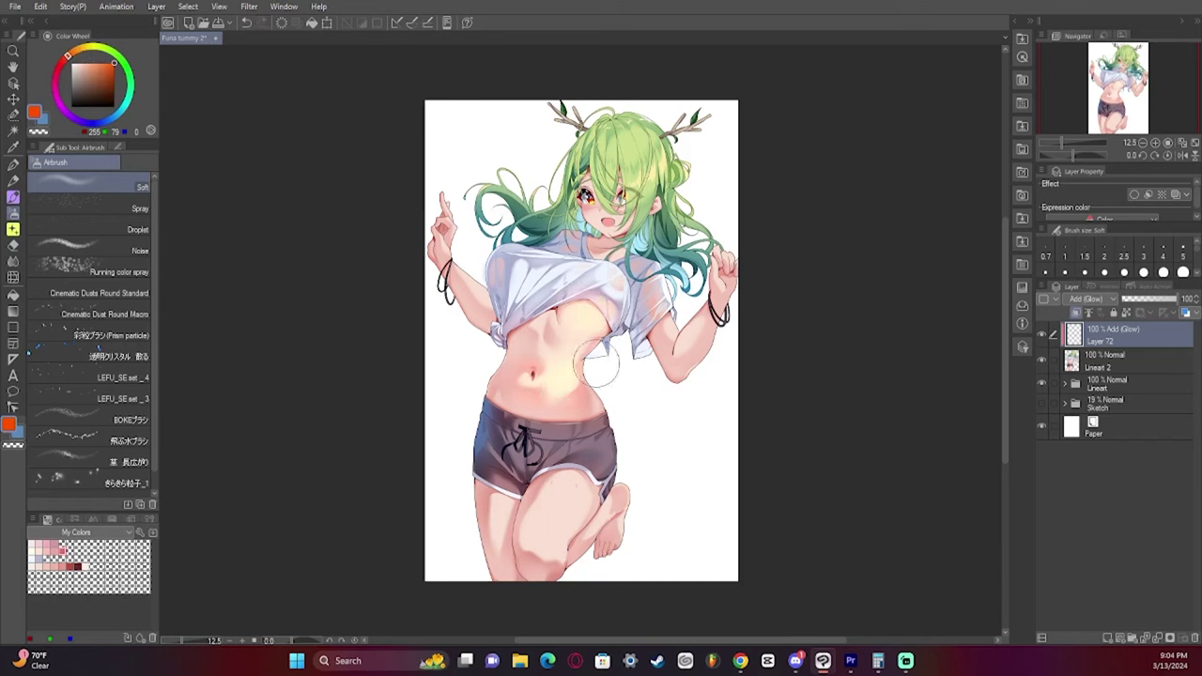
Airbrush the orange-red glow over the thighs and the curled hand's forearm, and switch to the transparent colour
{"action": "mouse_move", "coordinate": [532, 528]}
{"action": "left_mouse_down"}
{"action": "mouse_move", "coordinate": [575, 539]}
{"action": "mouse_move", "coordinate": [537, 533]}
{"action": "mouse_move", "coordinate": [573, 487]}
{"action": "mouse_move", "coordinate": [551, 551]}
{"action": "mouse_move", "coordinate": [585, 518]}
{"action": "mouse_move", "coordinate": [587, 536]}
{"action": "mouse_move", "coordinate": [646, 468]}
{"action": "left_mouse_up"}
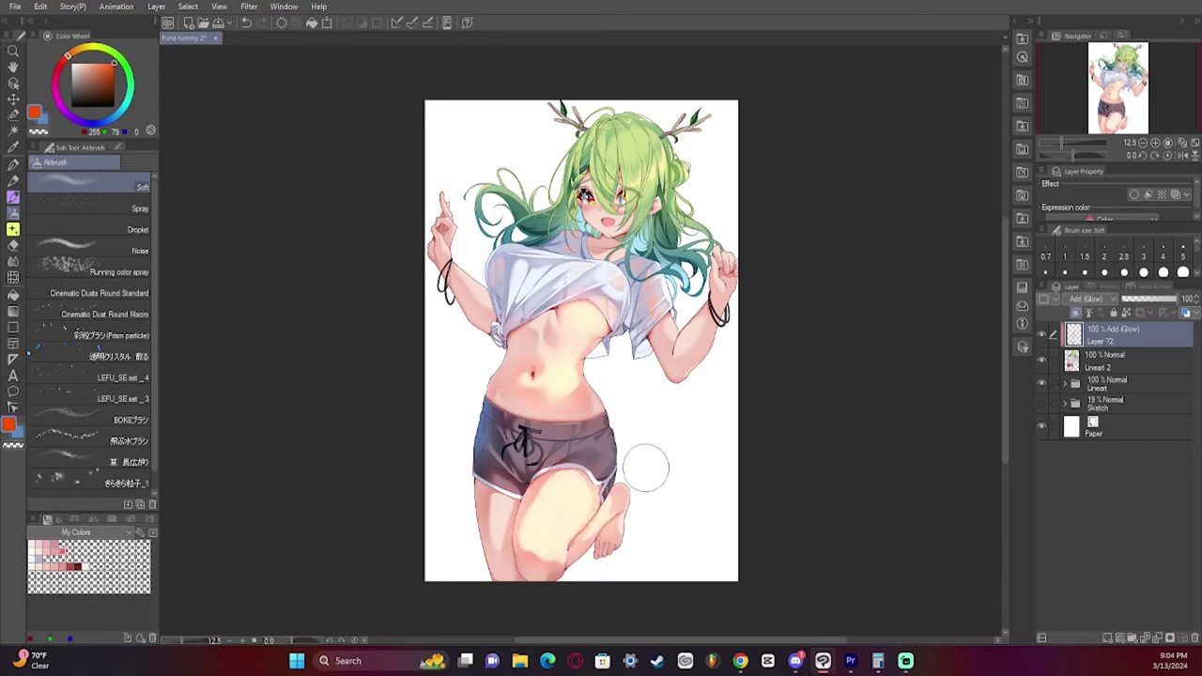
{"action": "left_click_drag", "start_coordinate": [683, 351], "coordinate": [709, 308]}
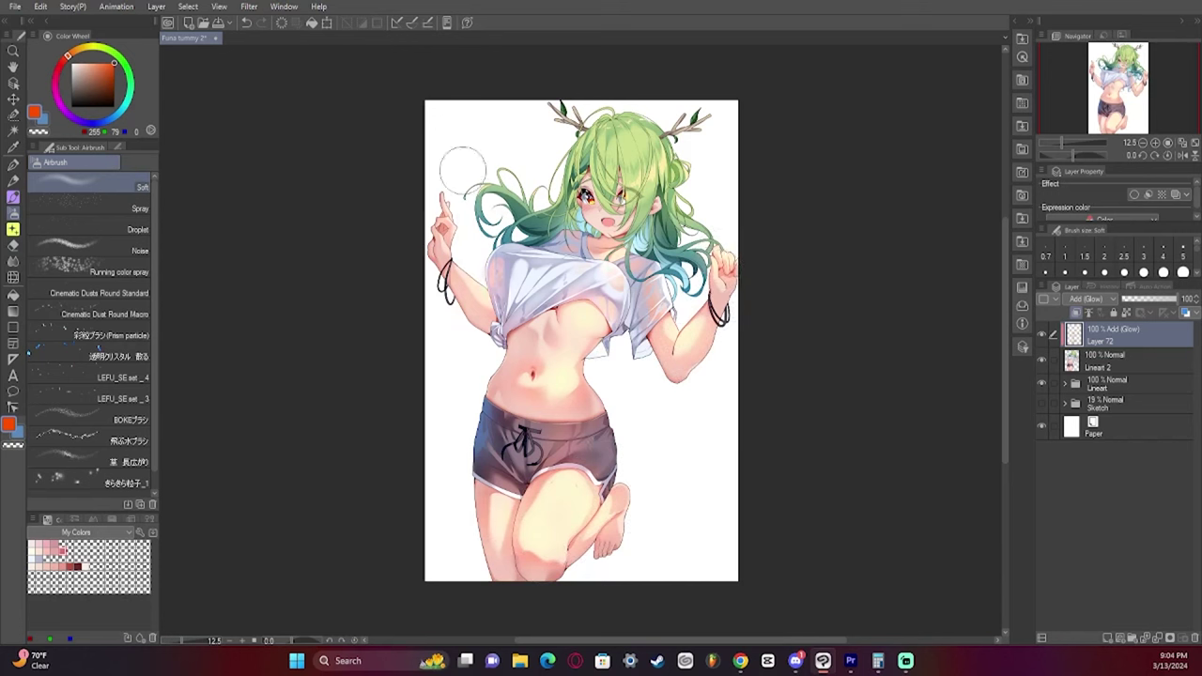
{"action": "left_click", "coordinate": [41, 132]}
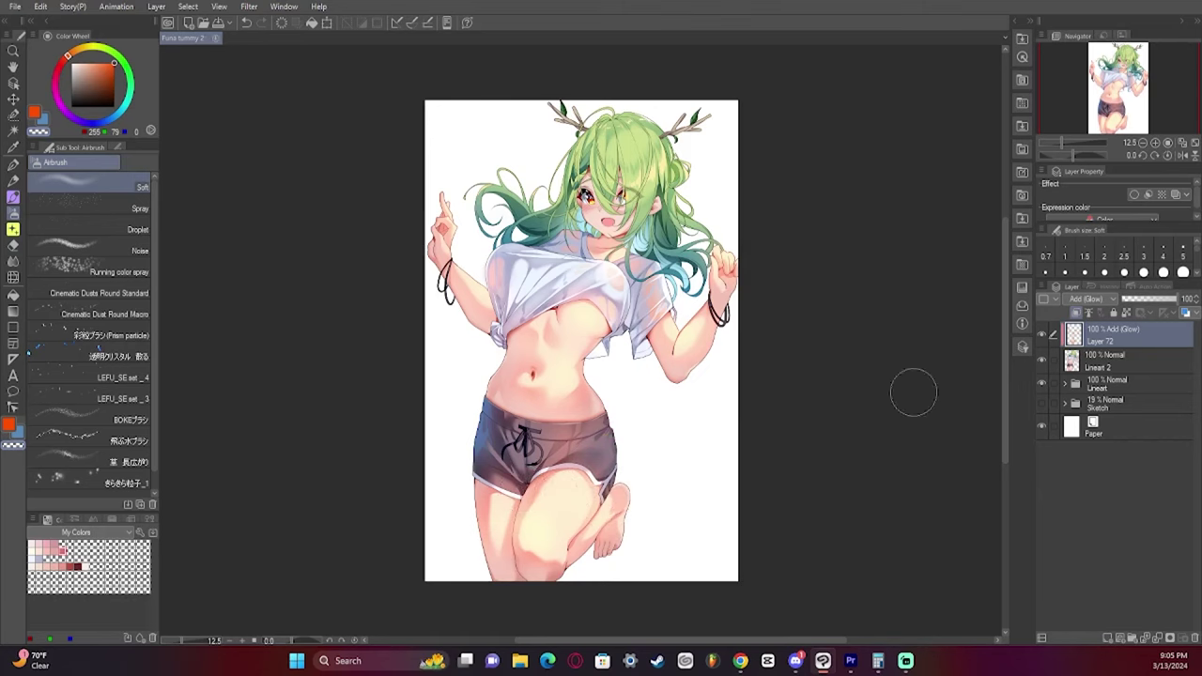
Choose a golden yellow and airbrush a large soft glow over the top of the hair
{"action": "left_click", "coordinate": [84, 47]}
{"action": "key", "text": "ctrl+z"}
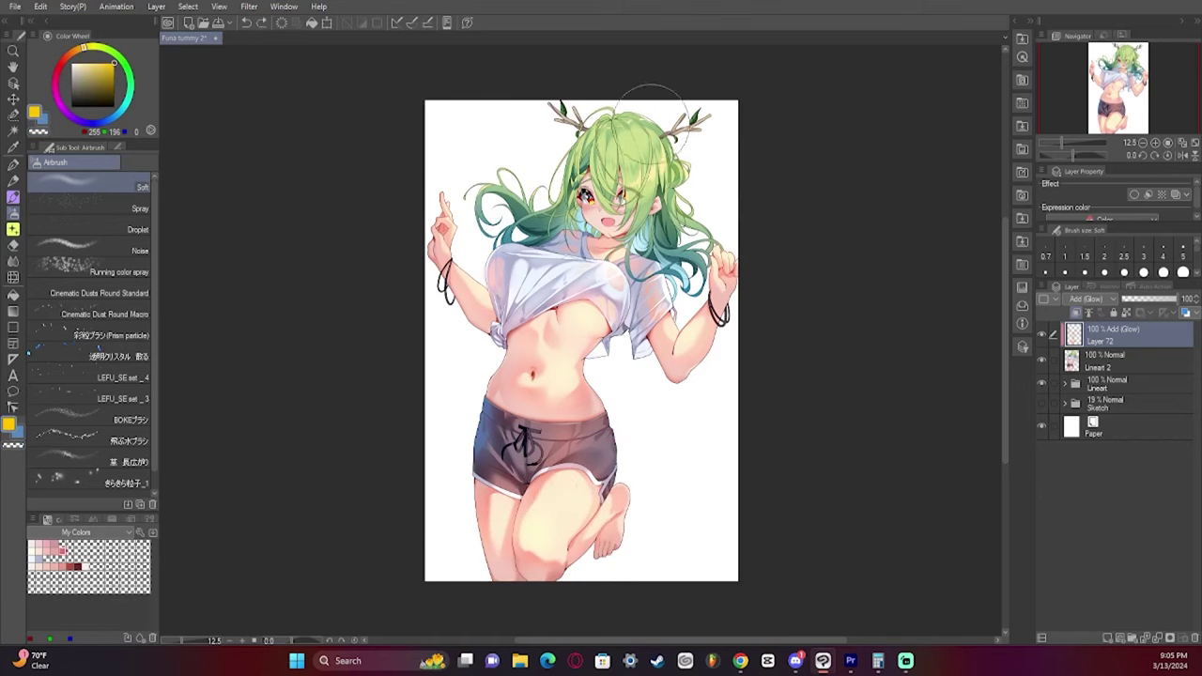
{"action": "left_click_drag", "start_coordinate": [650, 124], "coordinate": [627, 158]}
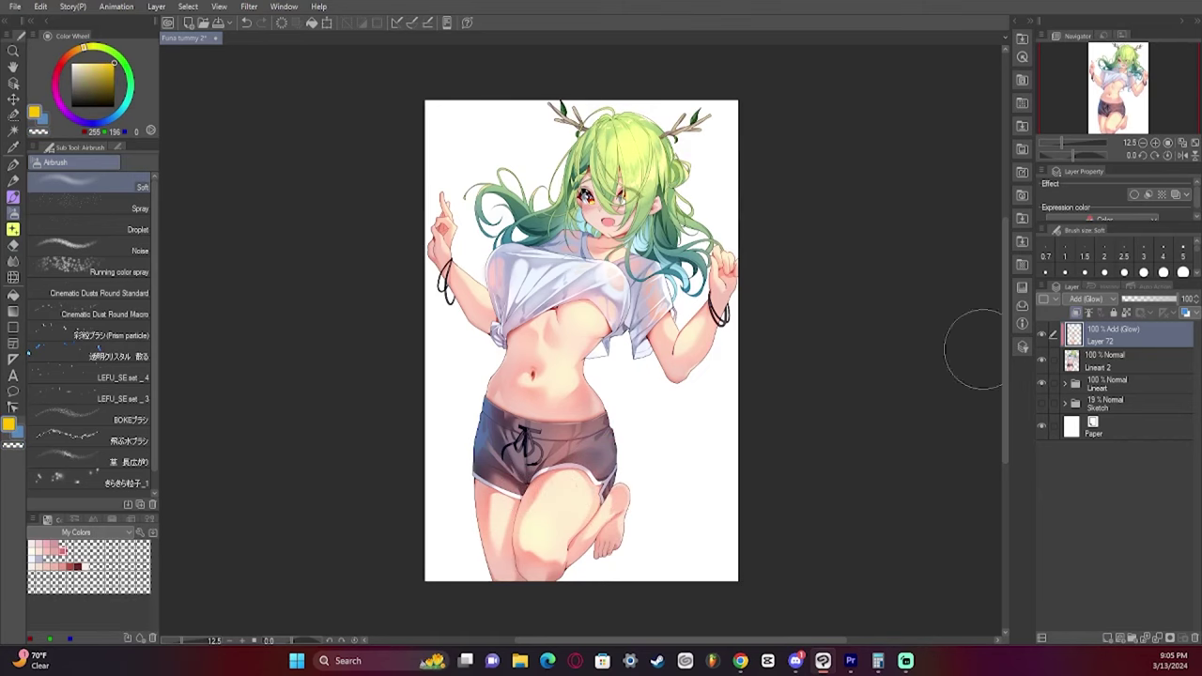
Airbrush small red and orange glow accents on the eyes and antlers, undoing unwanted strokes, and choose a brighter red
{"action": "left_click", "coordinate": [62, 64]}
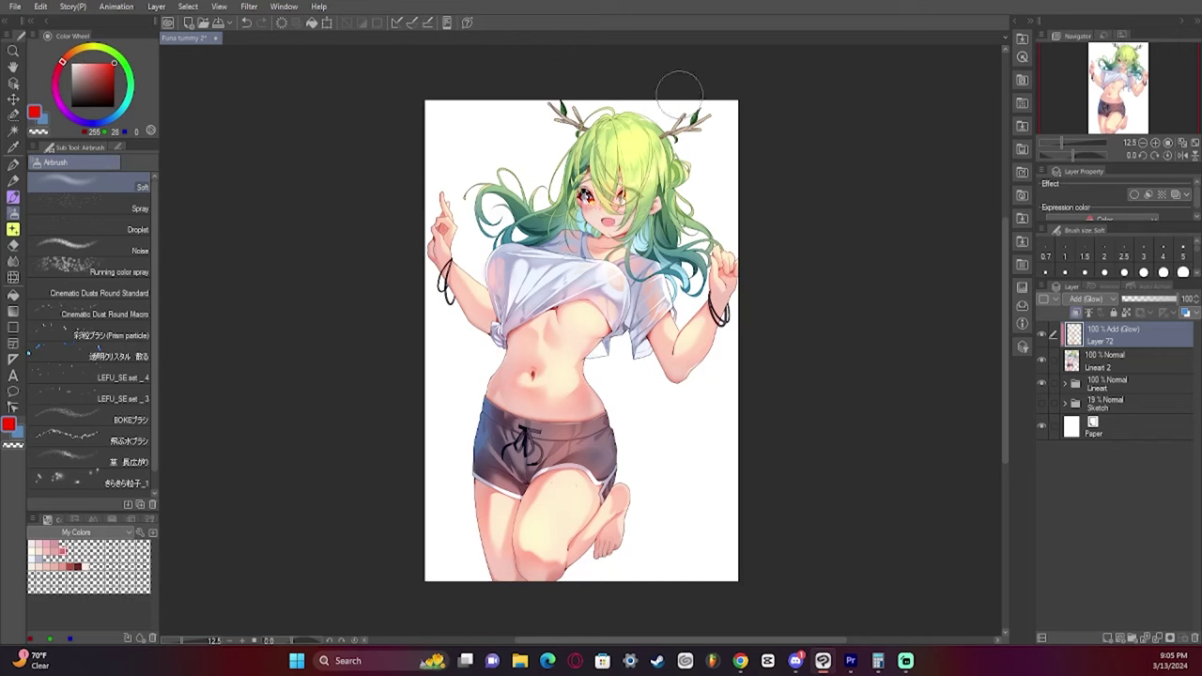
{"action": "key", "text": "ctrl+z"}
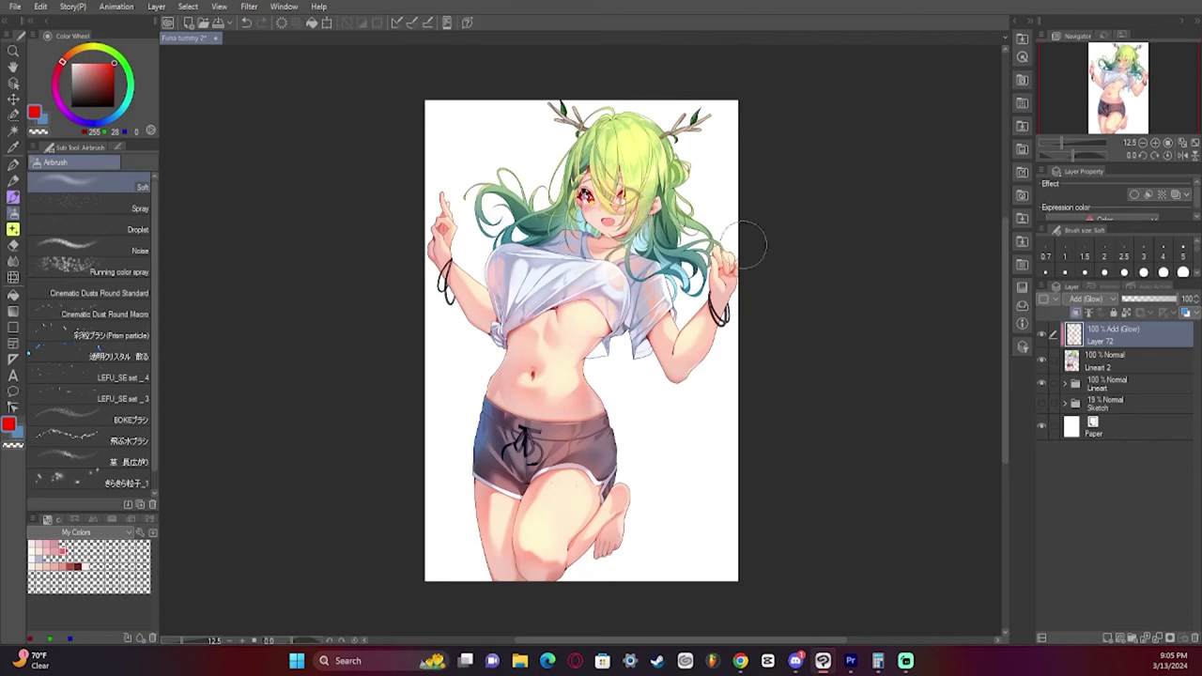
{"action": "left_click", "coordinate": [69, 55]}
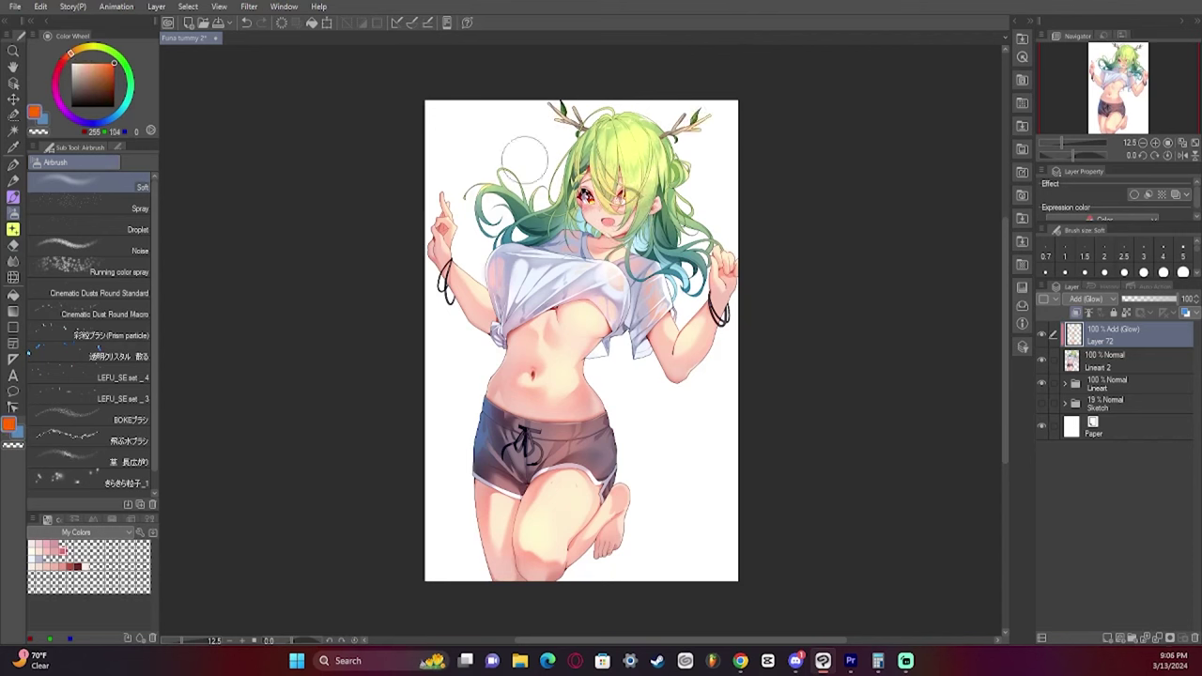
{"action": "key", "text": "ctrl+z"}
{"action": "left_click", "coordinate": [65, 58]}
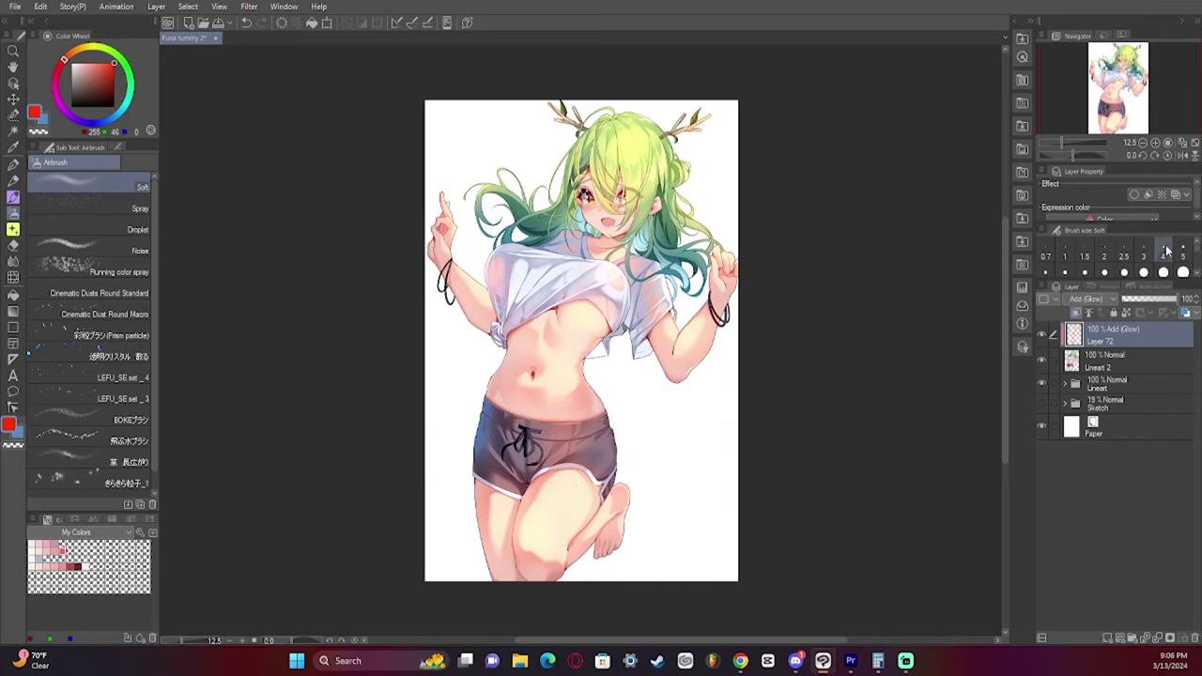
Merge the glow layer into Lineart 2 and export the illustration as the JPEG Funa tummy 2 in the For Fun folder
{"action": "left_click", "coordinate": [1194, 638]}
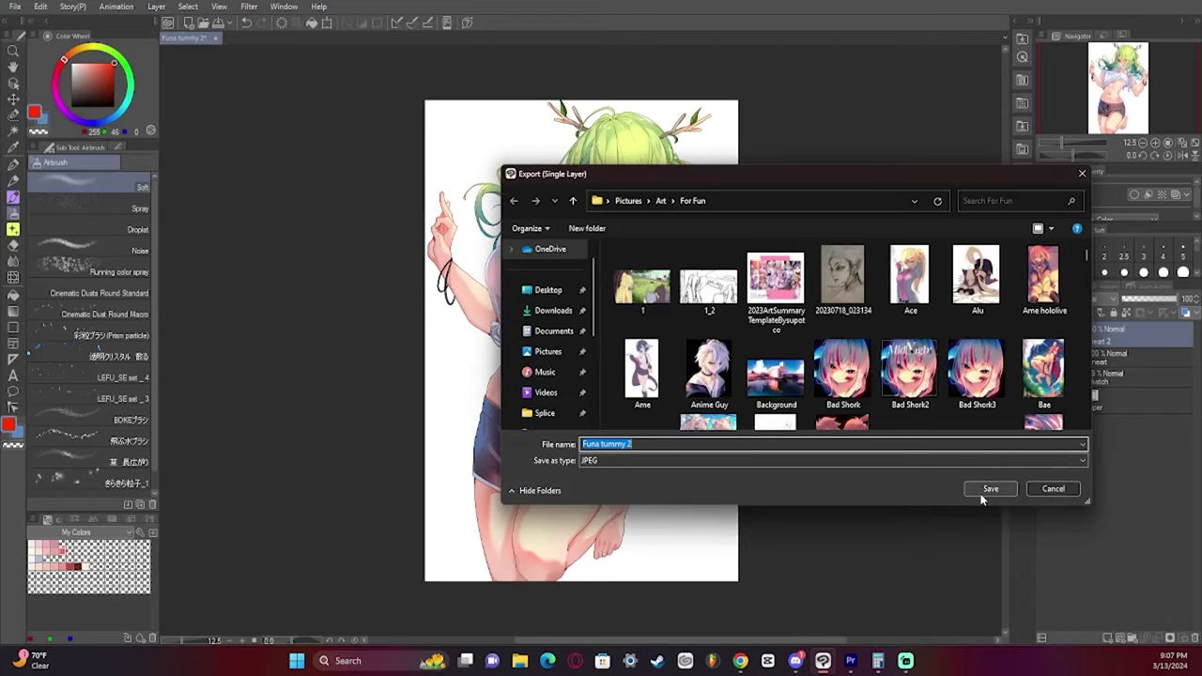
{"action": "left_click", "coordinate": [986, 494]}
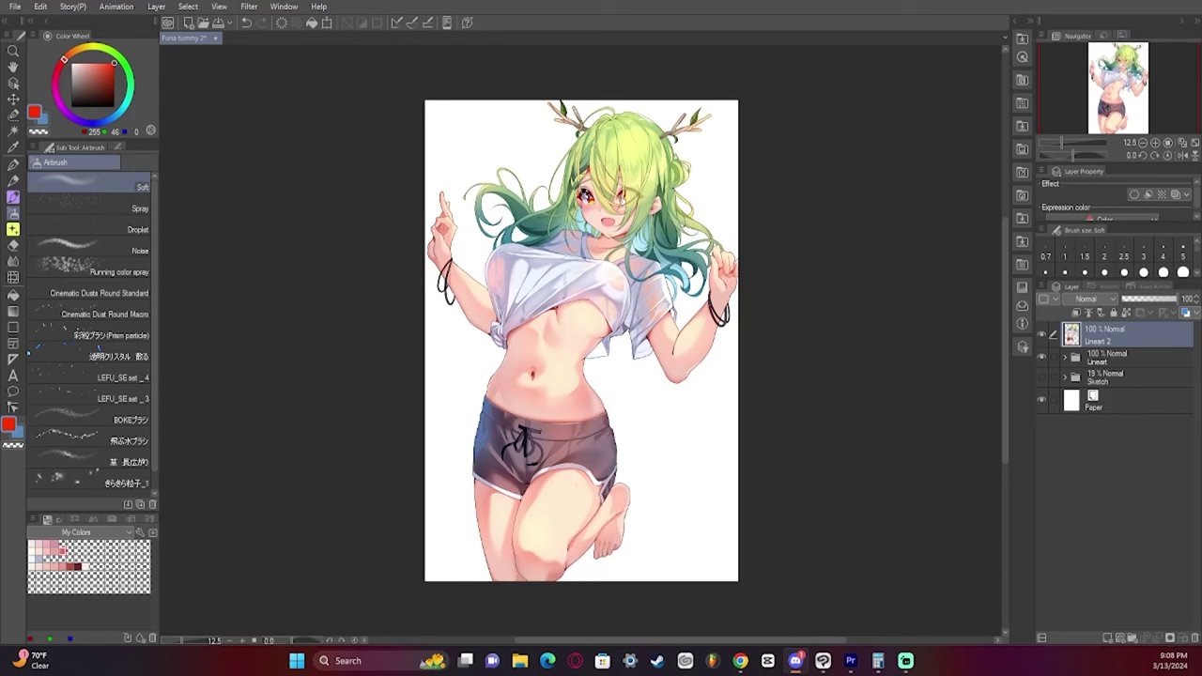
Add a new layer above Lineart 2, set its blending mode to Multiply, and choose a pale pink colour
{"action": "left_click", "coordinate": [1107, 638]}
{"action": "left_click", "coordinate": [1096, 299]}
{"action": "left_click", "coordinate": [1084, 336]}
{"action": "left_click", "coordinate": [77, 68]}
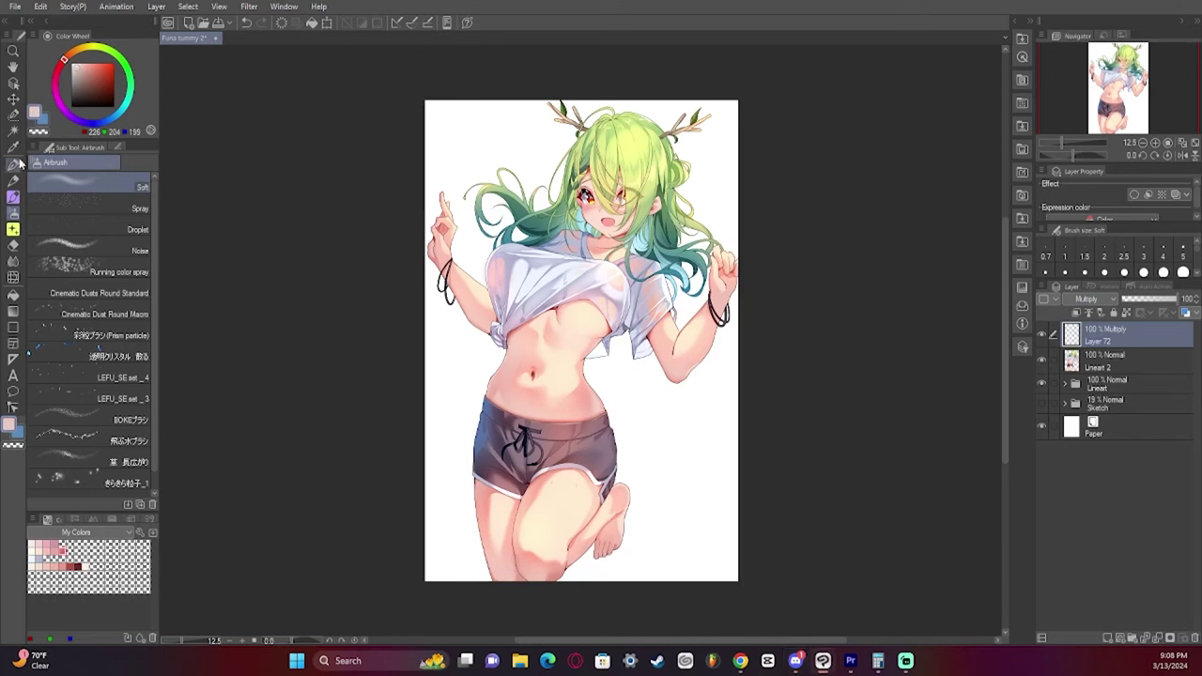
Switch to the G-pen and load the character's skin area as a selection from its colour layer in the Lineart folder
{"action": "left_click", "coordinate": [13, 164]}
{"action": "left_click", "coordinate": [1065, 383]}
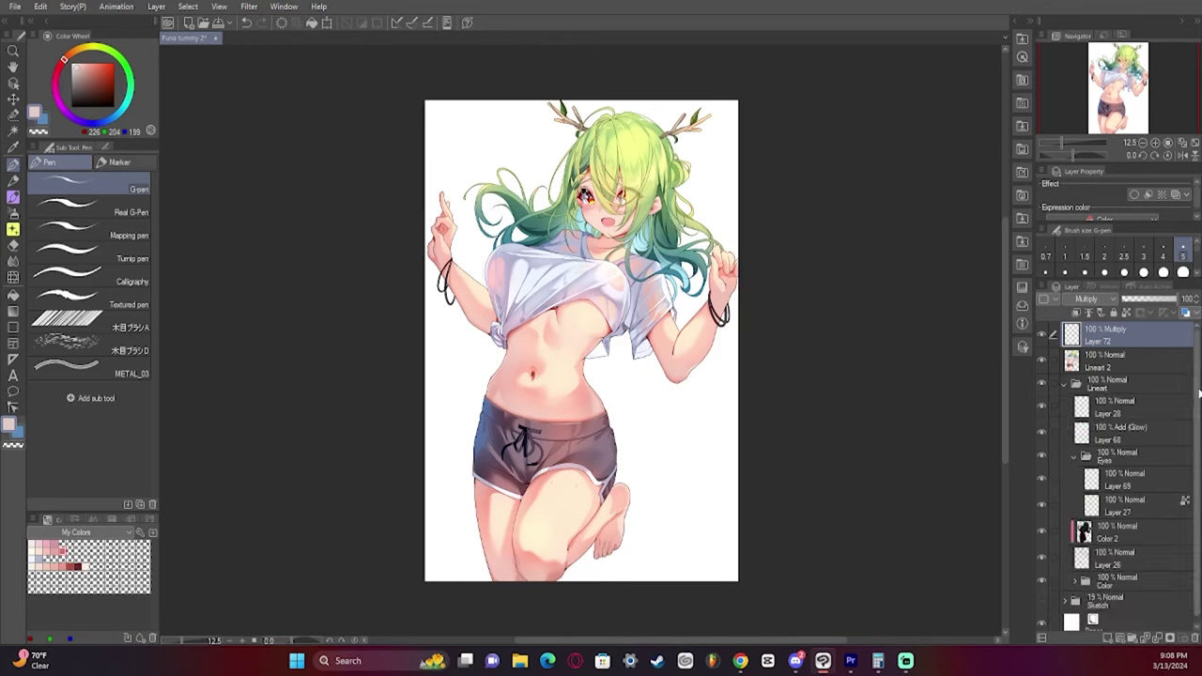
{"action": "mouse_move", "coordinate": [1199, 394]}
{"action": "left_mouse_down"}
{"action": "mouse_move", "coordinate": [1198, 523]}
{"action": "mouse_move", "coordinate": [1199, 376]}
{"action": "left_mouse_up"}
{"action": "left_click", "coordinate": [1103, 570], "text": "ctrl"}
Undo the test stroke, enlarge the G-pen, and draw thin pale pink drip lines down the torso within the skin selection
{"action": "left_click_drag", "start_coordinate": [568, 326], "coordinate": [586, 316]}
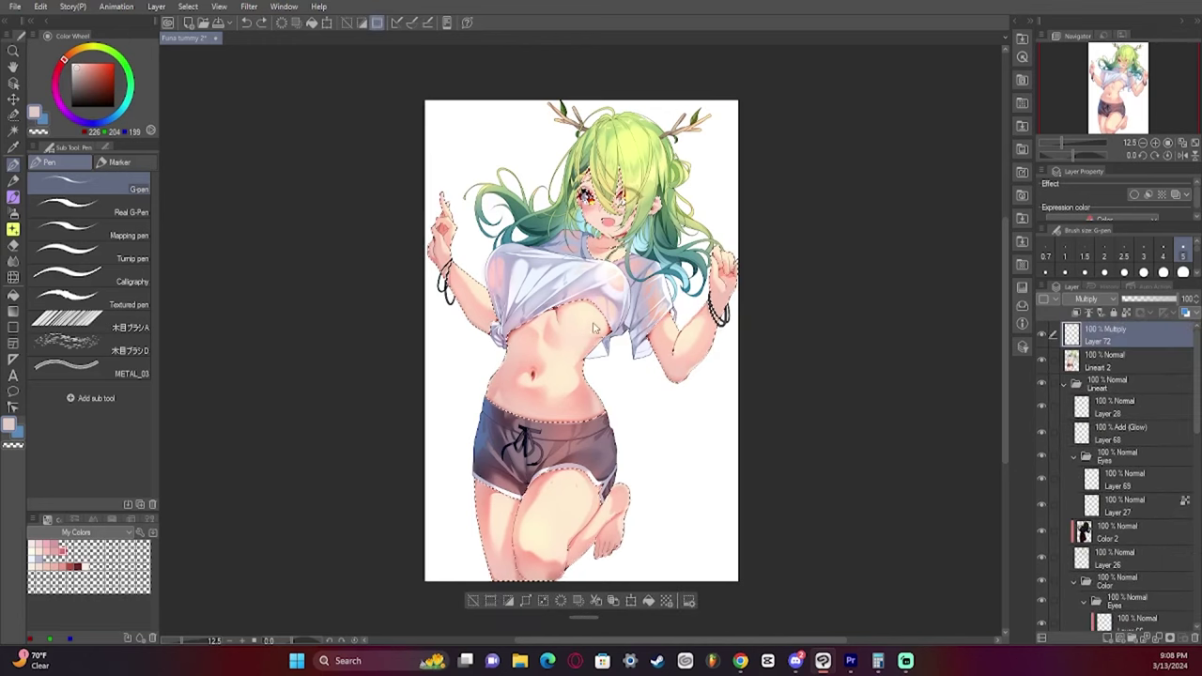
{"action": "key", "text": "ctrl+z"}
{"action": "key", "text": "bracketright"}
{"action": "key", "text": "bracketright"}
{"action": "key", "text": "bracketright"}
{"action": "key", "text": "bracketright"}
{"action": "key", "text": "bracketright"}
{"action": "key", "text": "bracketright"}
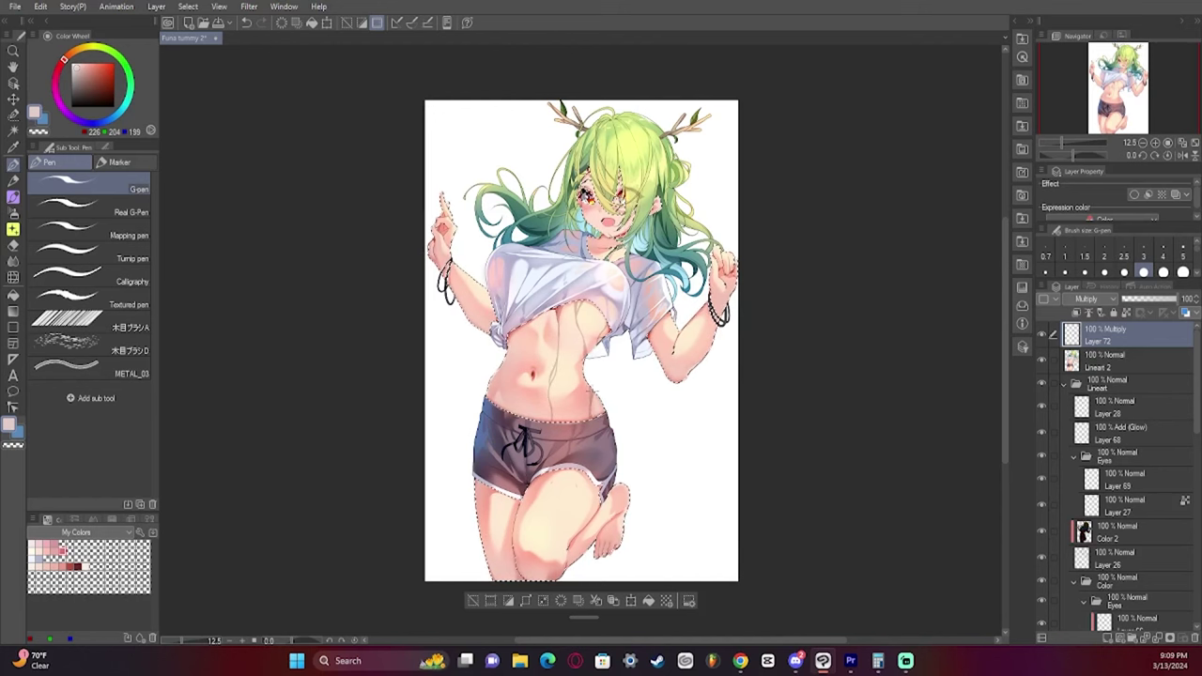
Soften the torso's drip lines with the Soft airbrush
{"action": "key", "text": "g"}
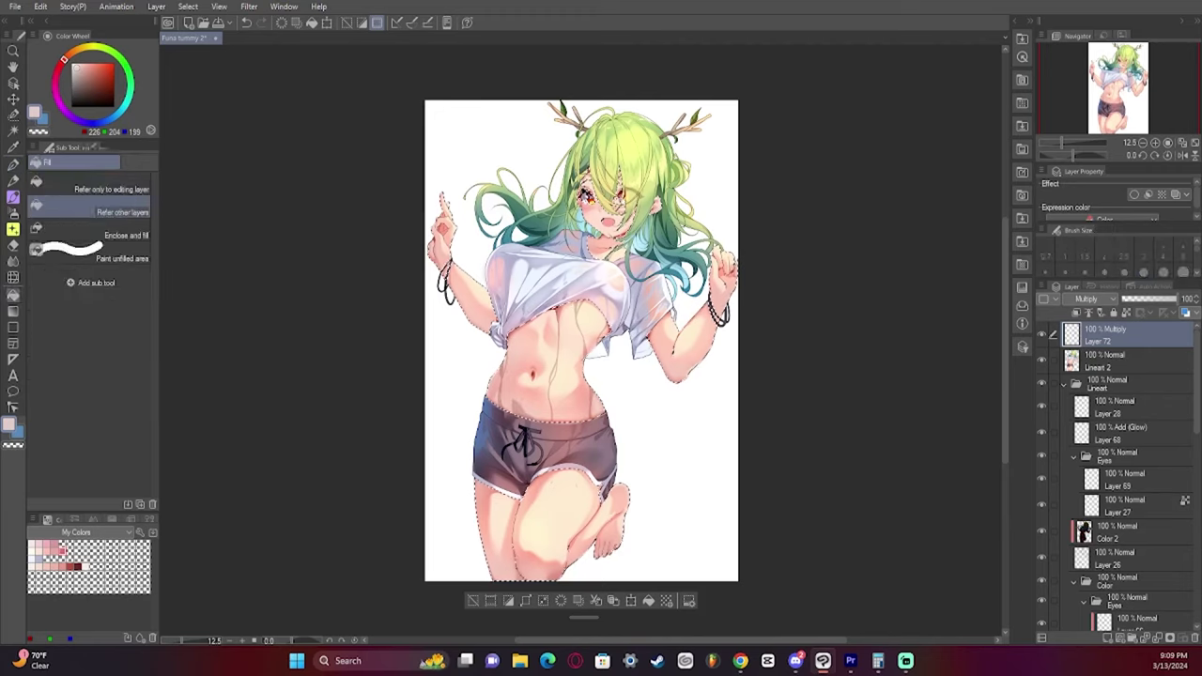
{"action": "key", "text": "j"}
{"action": "key", "text": "c"}
{"action": "key", "text": "b"}
{"action": "key", "text": "ctrl+u"}
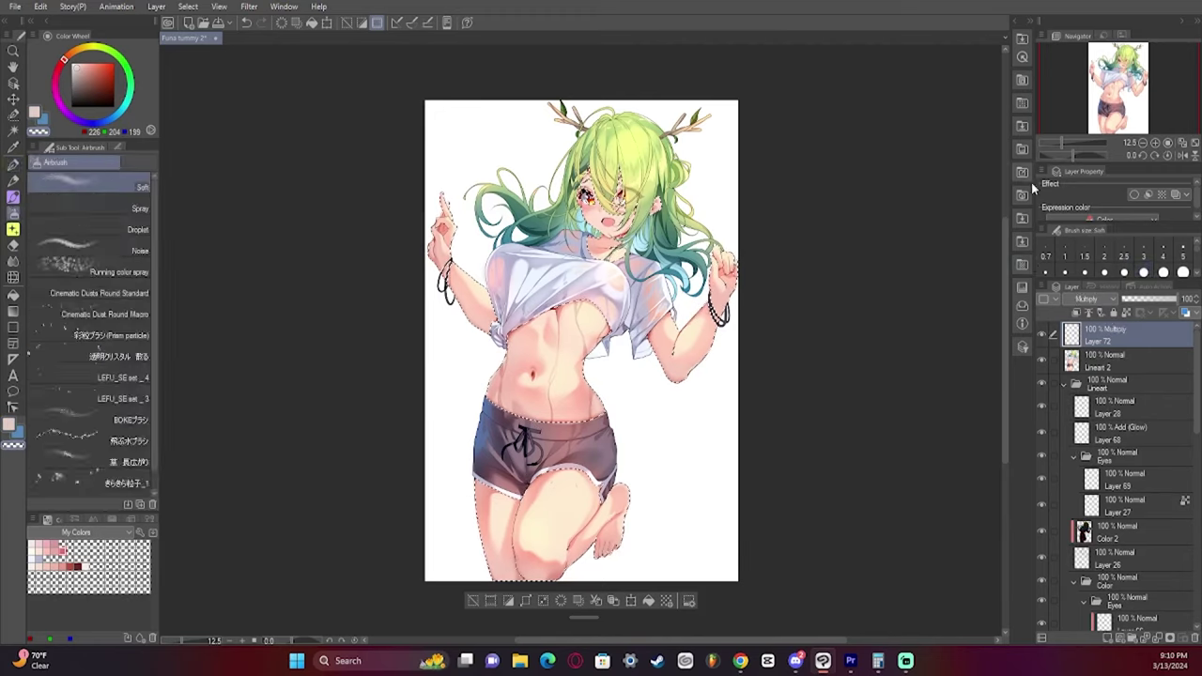
Draw more thin drip lines on the torso and down the legs with the G-pen in a warmer pink (237, 197, 190)
{"action": "key", "text": "p"}
{"action": "key", "text": "]"}
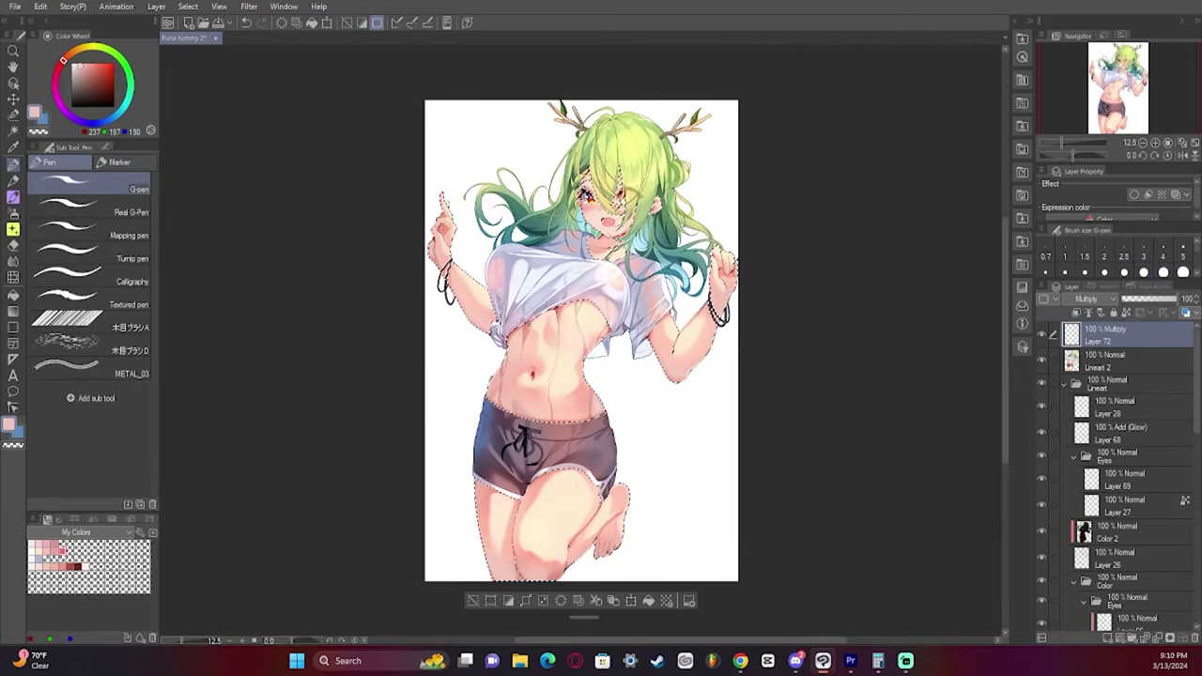
{"action": "key", "text": "p"}
{"action": "key", "text": "p"}
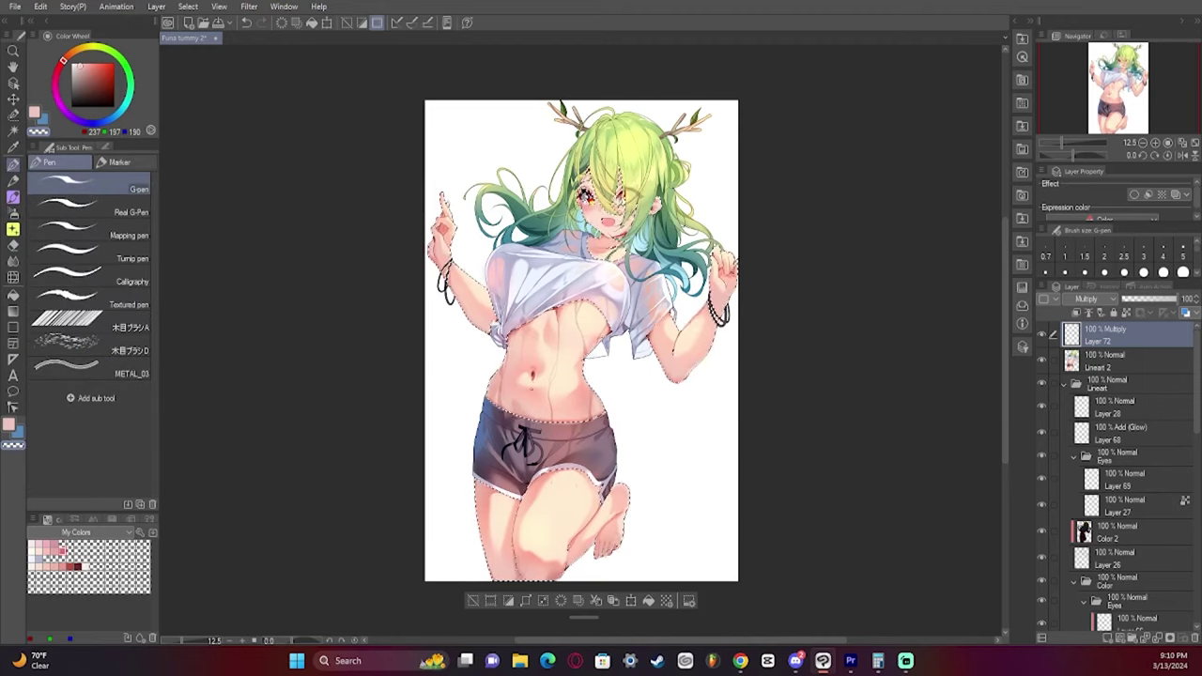
{"action": "key", "text": "p"}
{"action": "key", "text": "p"}
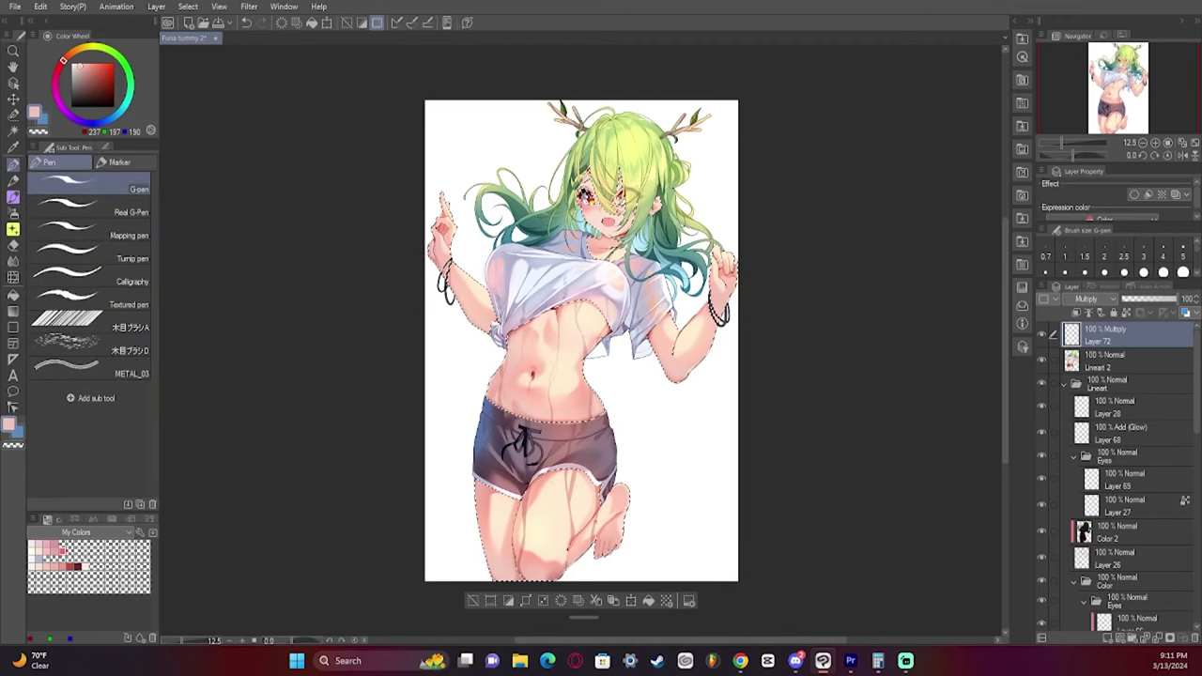
Fade the drip lines on the legs with the Soft airbrush, alternating with the G-pen for touch-ups
{"action": "key", "text": "p"}
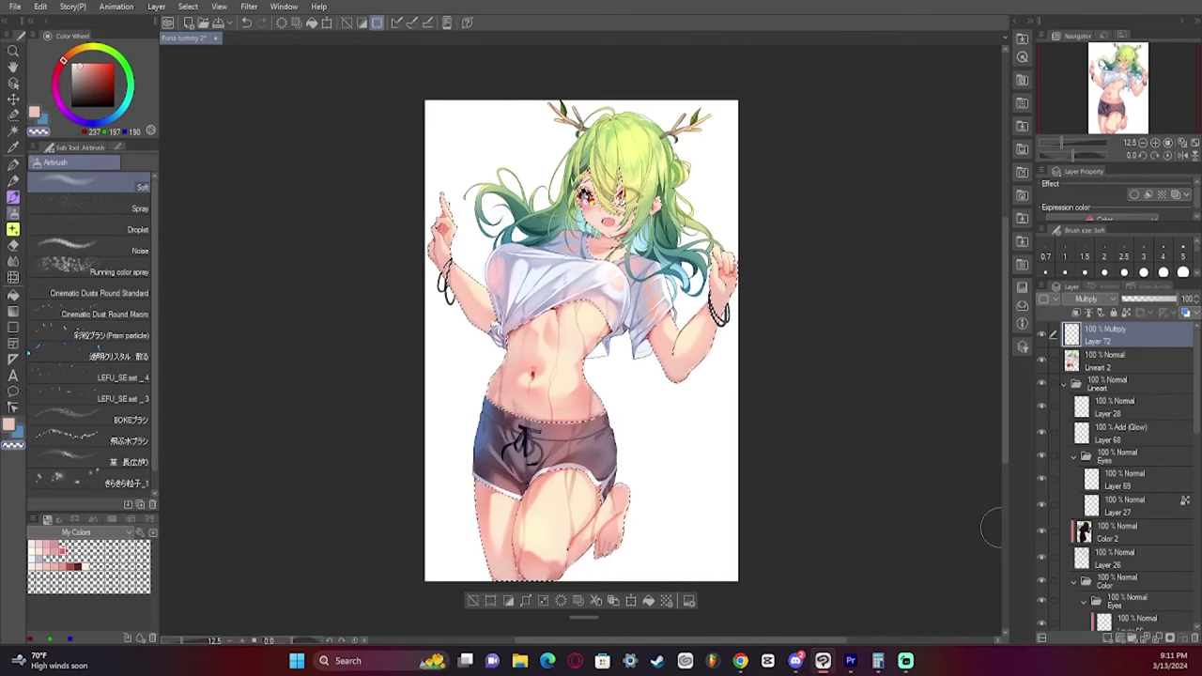
{"action": "key", "text": "p"}
{"action": "key", "text": "p"}
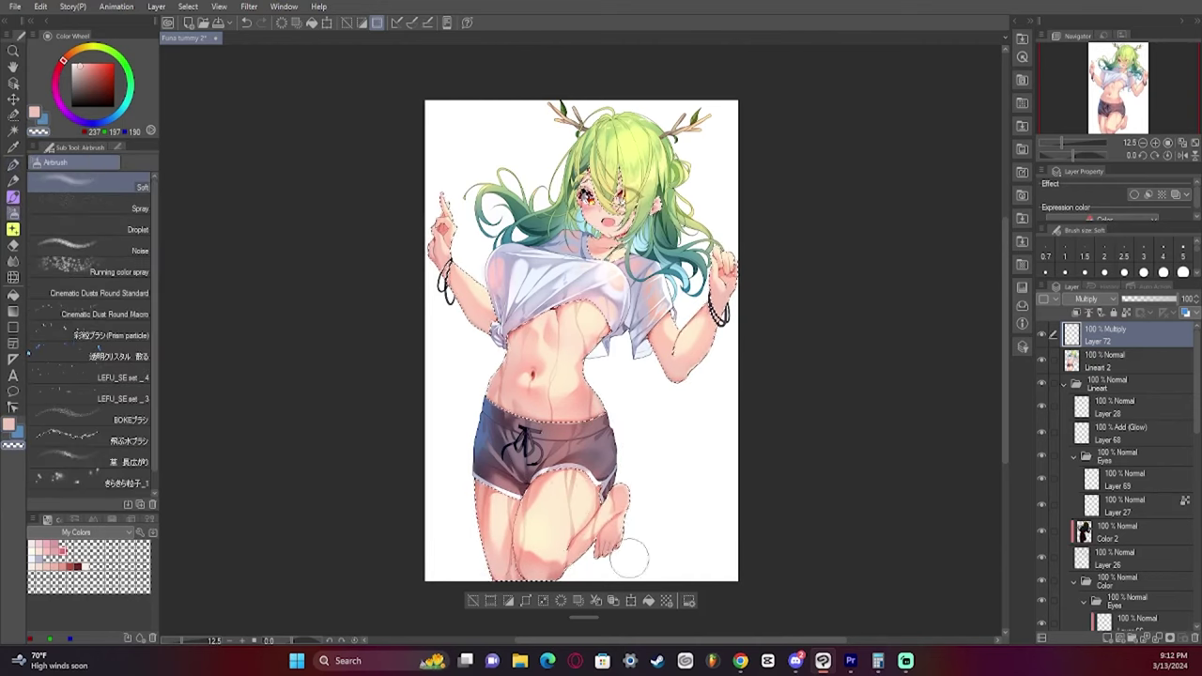
{"action": "key", "text": "p"}
{"action": "key", "text": "p"}
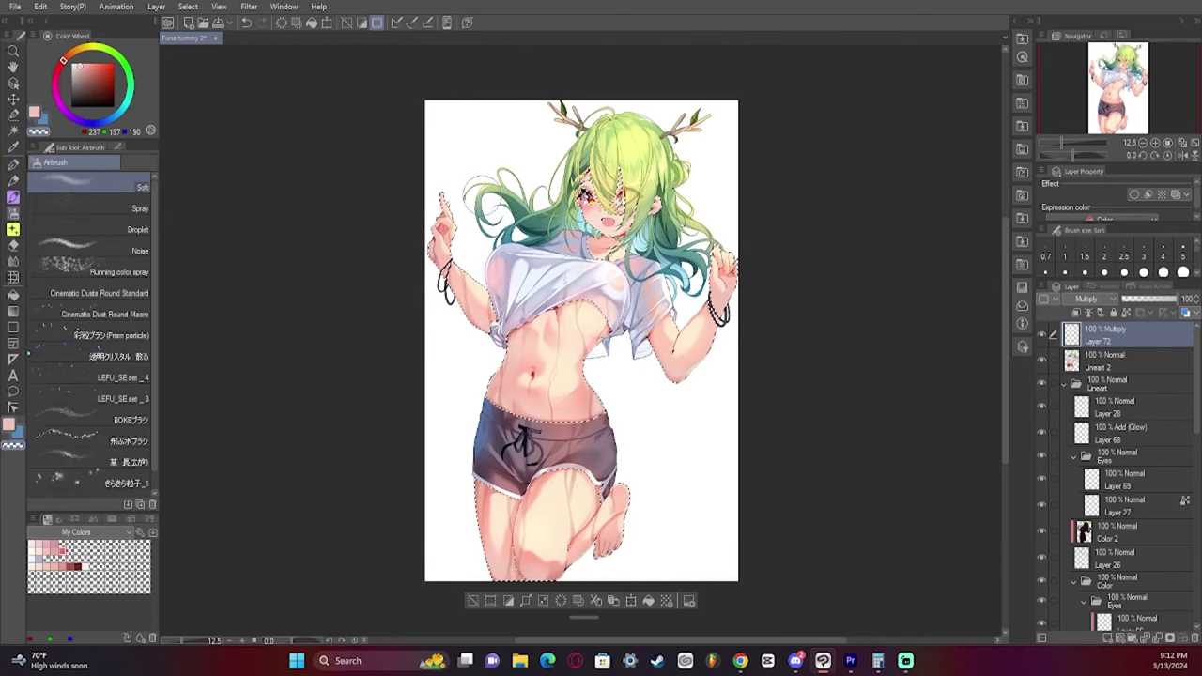
Draw thin pink drip lines on the arms and hands, soften them with the airbrush, and clear the skin selection
{"action": "key", "text": "p"}
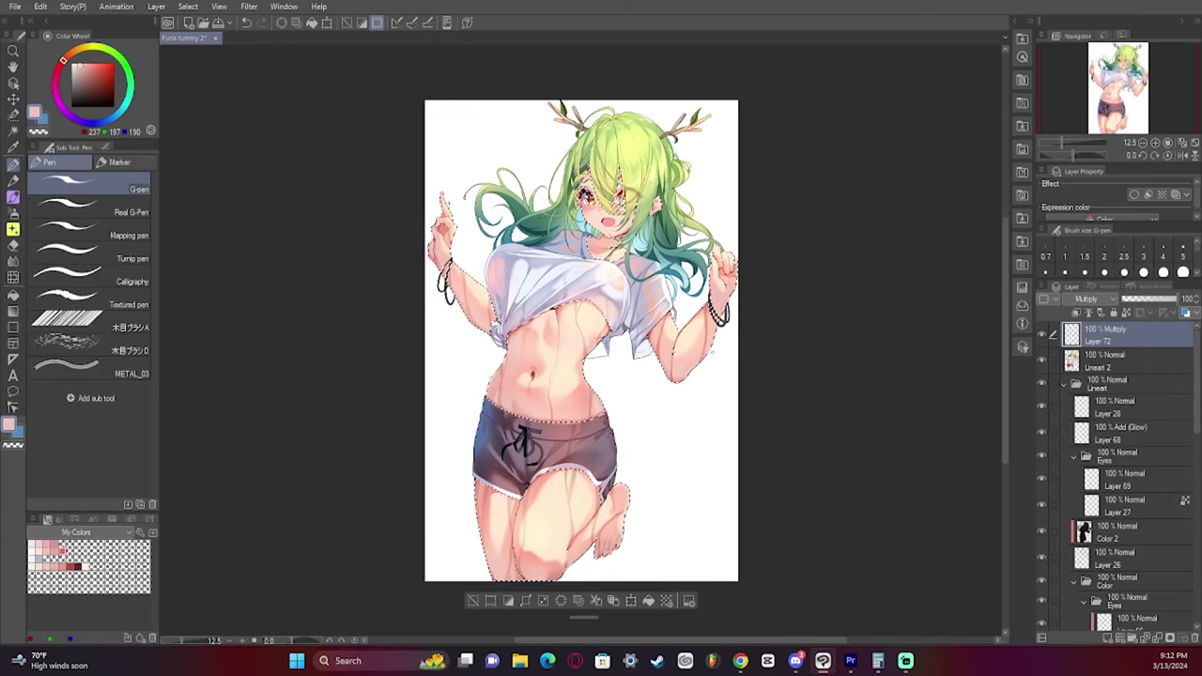
{"action": "left_click", "coordinate": [14, 213]}
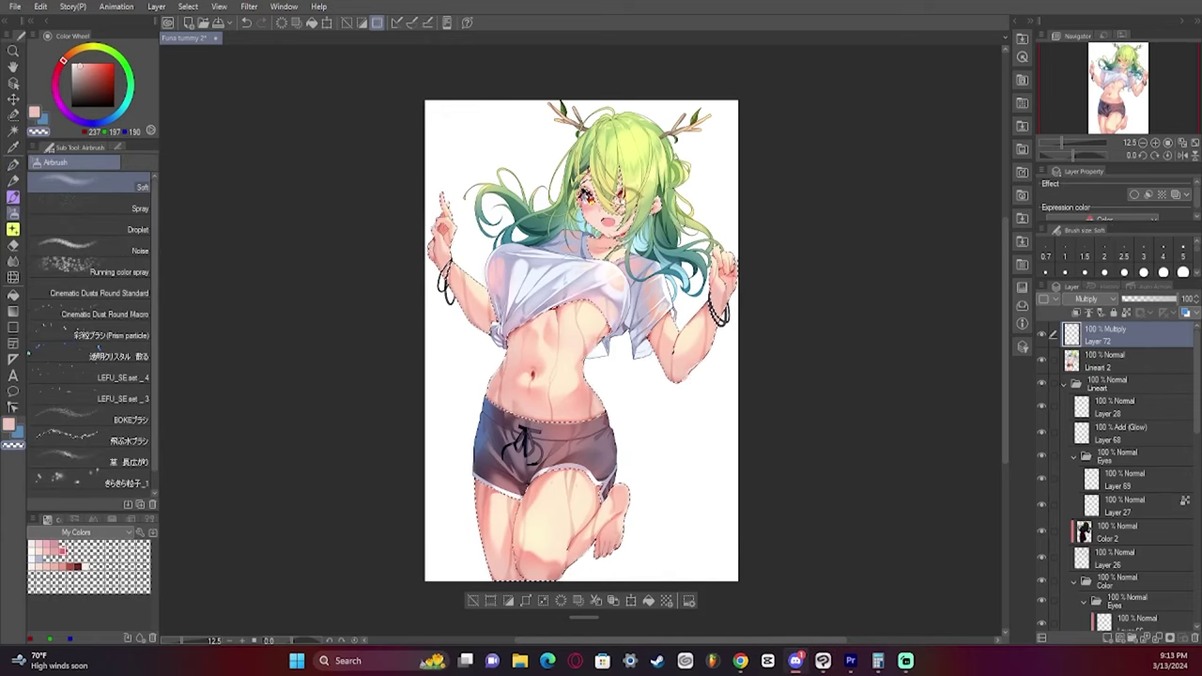
{"action": "key", "text": "p"}
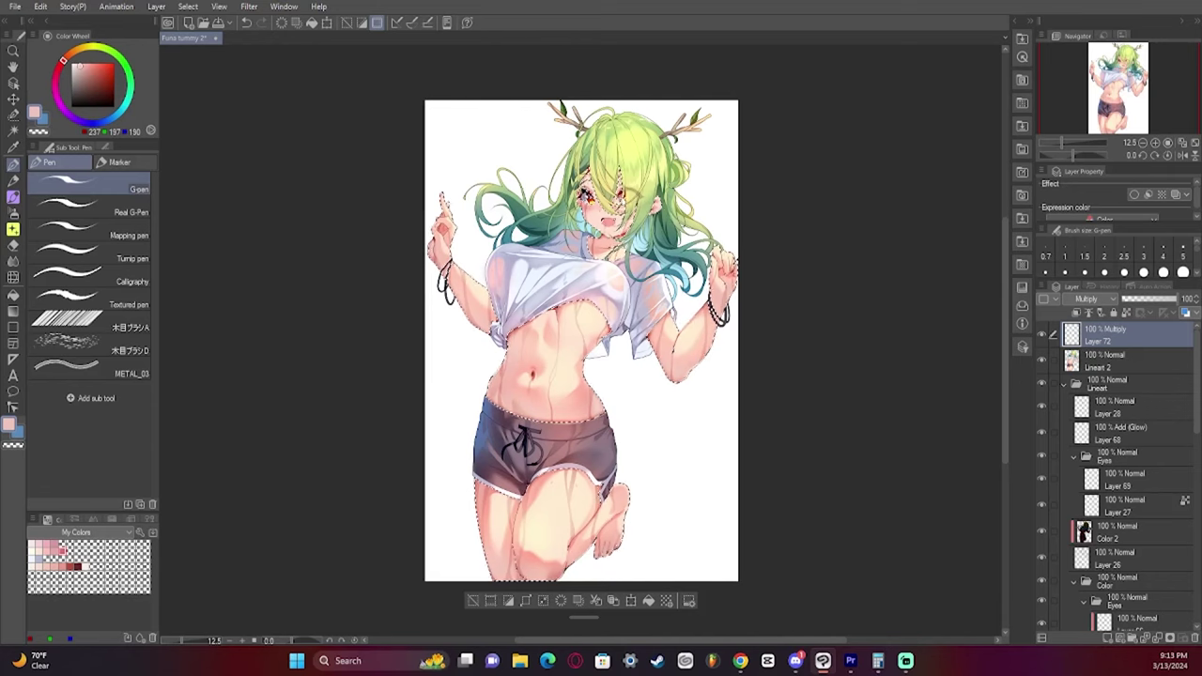
{"action": "left_click", "coordinate": [38, 131]}
{"action": "left_click", "coordinate": [13, 213]}
{"action": "key", "text": "ctrl+d"}
Choose a pale lavender (190, 192, 237) and draw thin drip lines over the clothing, softening them with the Soft airbrush
{"action": "left_click", "coordinate": [14, 164]}
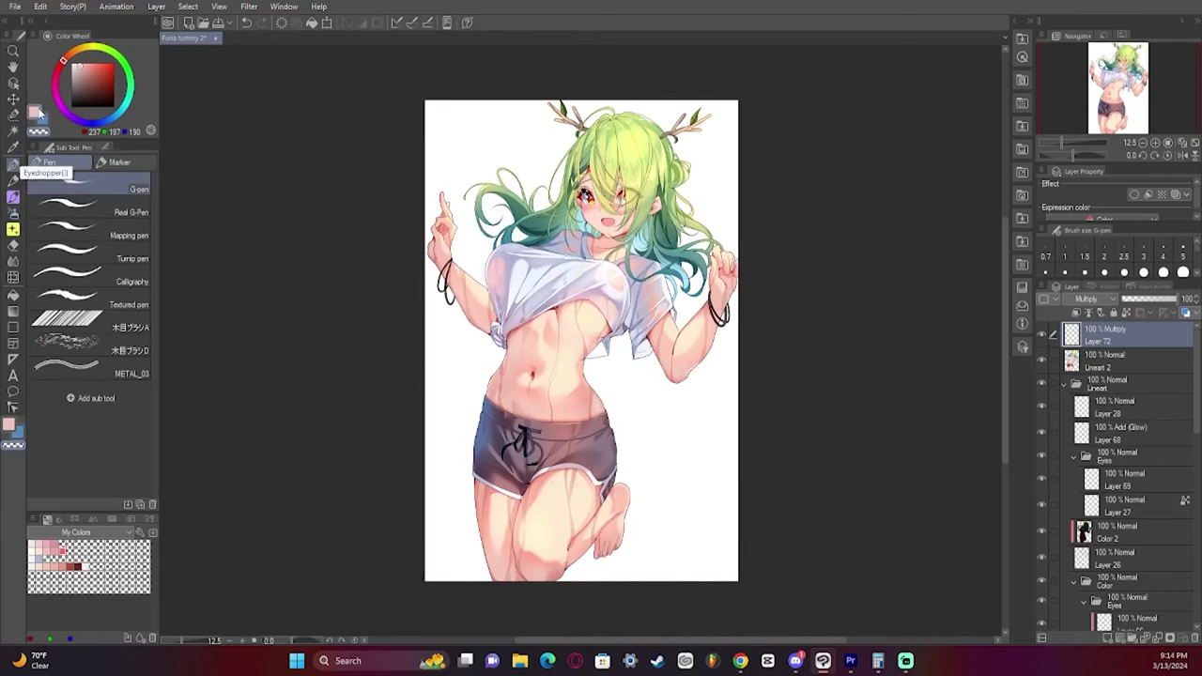
{"action": "left_click", "coordinate": [40, 111]}
{"action": "key", "text": "b"}
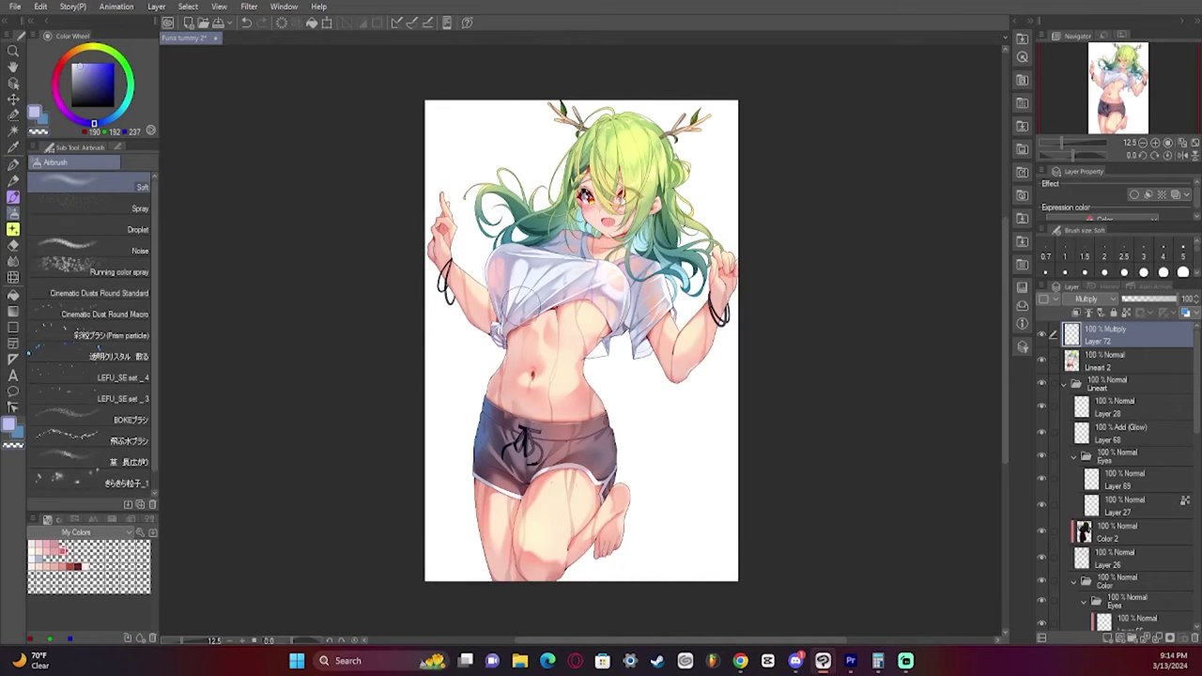
{"action": "key", "text": "p"}
{"action": "key", "text": "b"}
{"action": "key", "text": "p"}
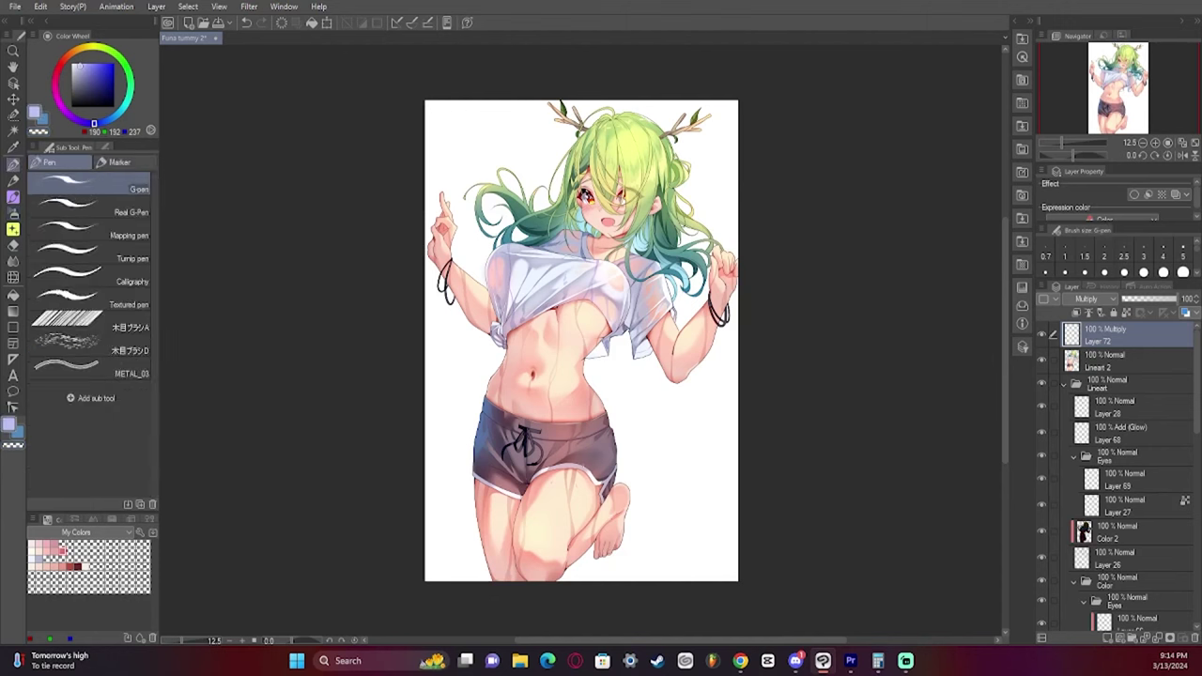
{"action": "left_click", "coordinate": [13, 213]}
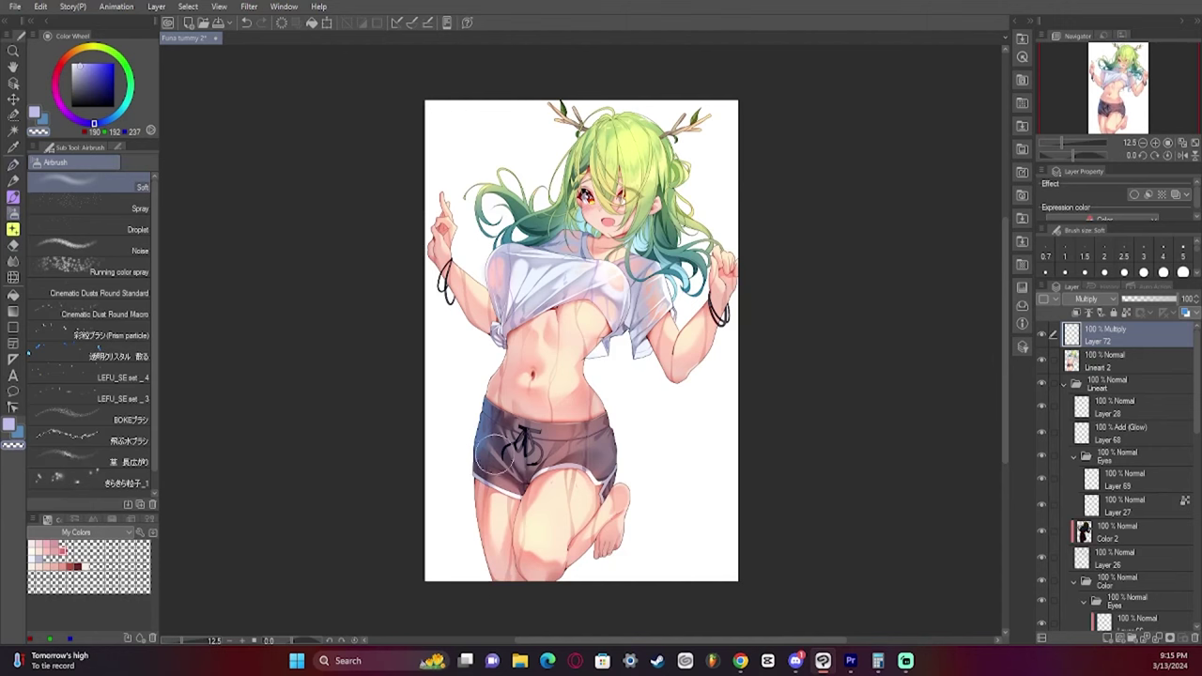
{"action": "left_click", "coordinate": [1182, 155]}
{"action": "left_click", "coordinate": [1182, 155]}
Draw short lavender strokes in the hair beside the face, undo unwanted ones, and clip the Multiply layer to Lineart 2
{"action": "left_click", "coordinate": [13, 164]}
{"action": "key", "text": "ctrl+z"}
{"action": "left_click_drag", "start_coordinate": [649, 174], "coordinate": [649, 215]}
{"action": "left_click_drag", "start_coordinate": [654, 190], "coordinate": [651, 209]}
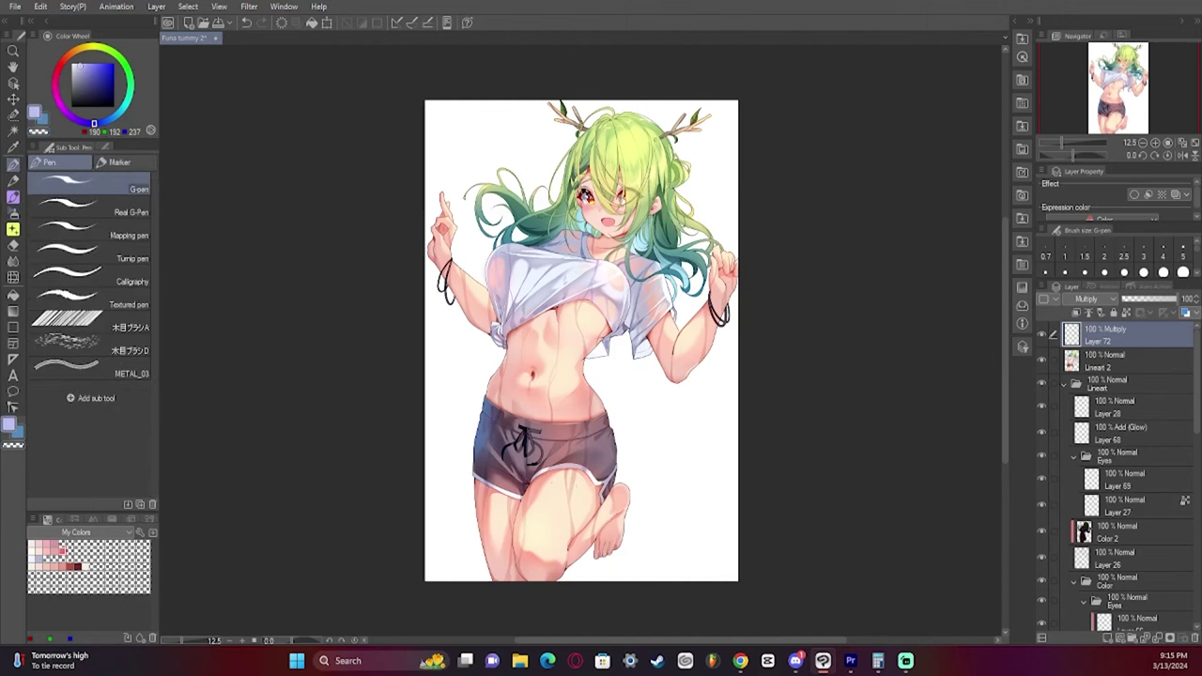
{"action": "key", "text": "ctrl+z"}
{"action": "left_click", "coordinate": [1077, 314]}
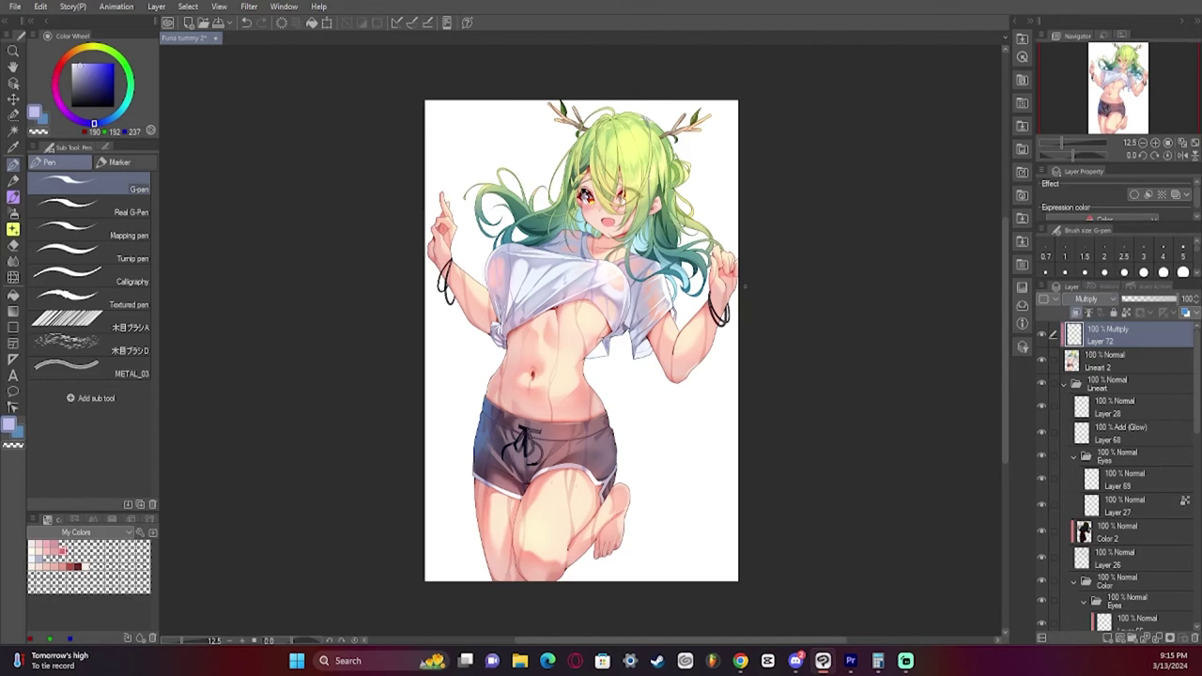
{"action": "key", "text": "b"}
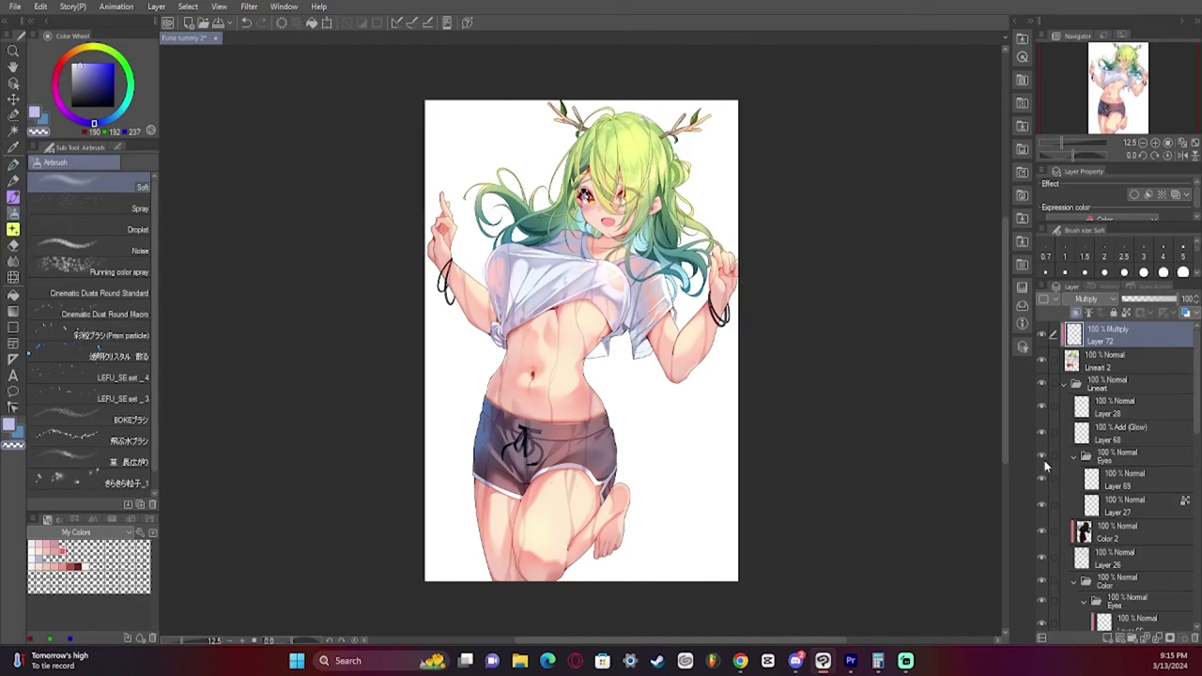
{"action": "left_click", "coordinate": [1183, 155]}
{"action": "left_click", "coordinate": [1182, 155]}
Add a new layer above the Multiply layer and draw thin white highlights along the drips with the G-pen, undoing the test stroke
{"action": "left_click", "coordinate": [1109, 638]}
{"action": "left_click", "coordinate": [639, 404], "text": "alt"}
{"action": "key", "text": "p"}
{"action": "left_click_drag", "start_coordinate": [584, 333], "coordinate": [585, 359]}
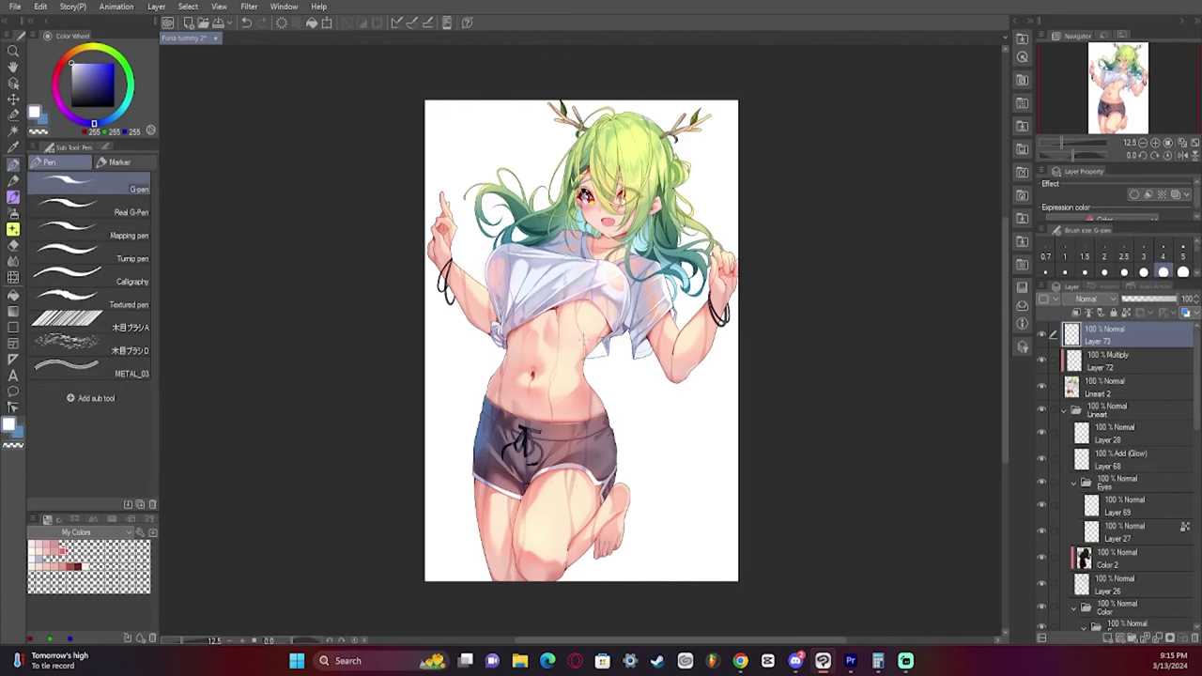
{"action": "key", "text": "ctrl+z"}
{"action": "key", "text": "b"}
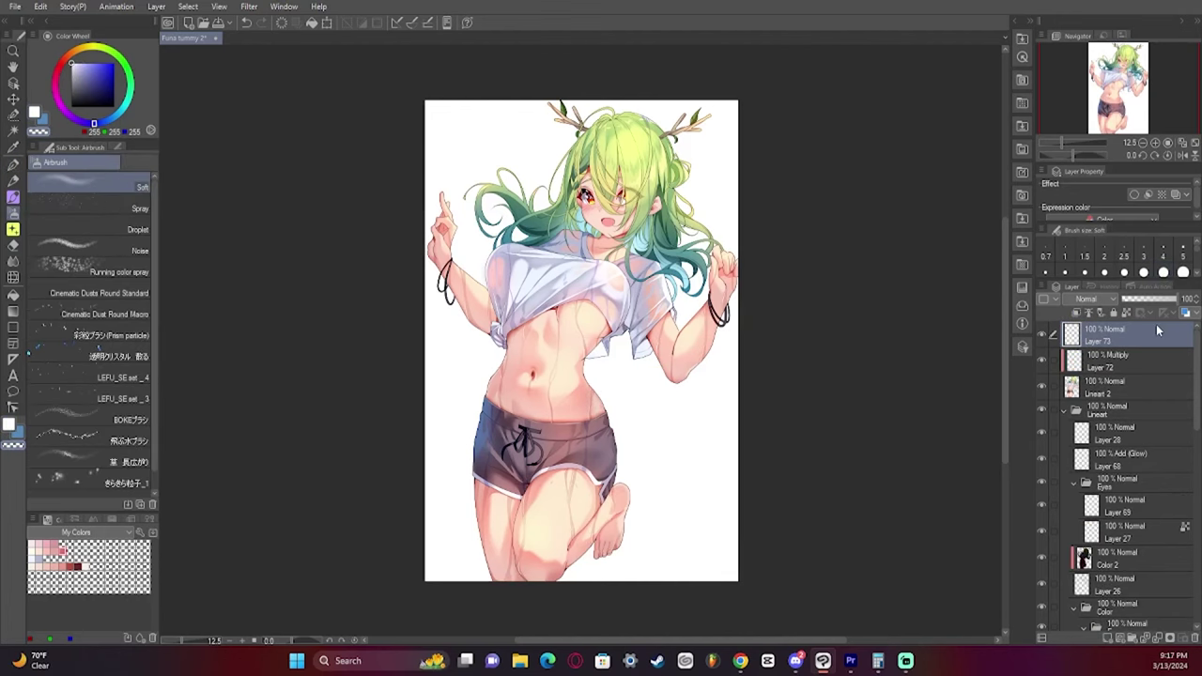